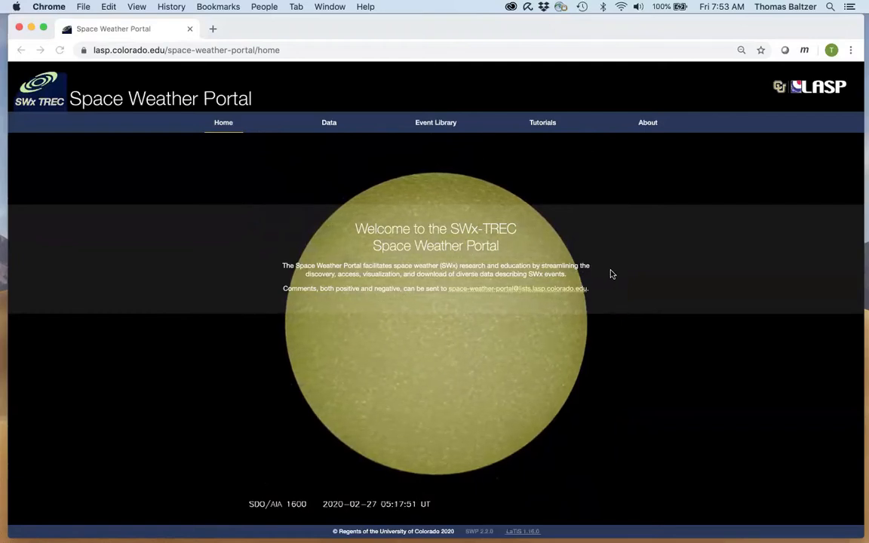
Open the About page and read through its SWx TREC, Space Weather Portal, Model Testbed and LaTiS sections
click(650, 126)
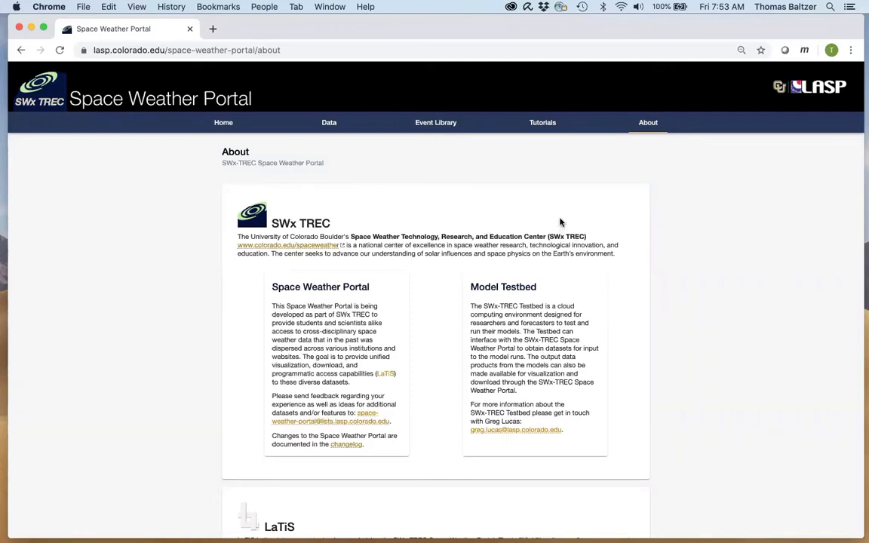
scroll(584, 249, down, 1)
scroll(584, 249, up, 1)
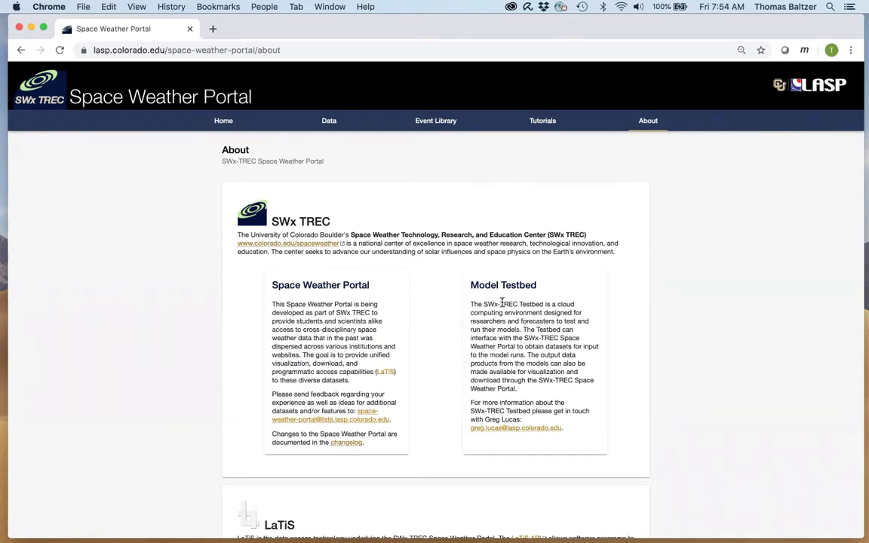
scroll(502, 302, down, 5)
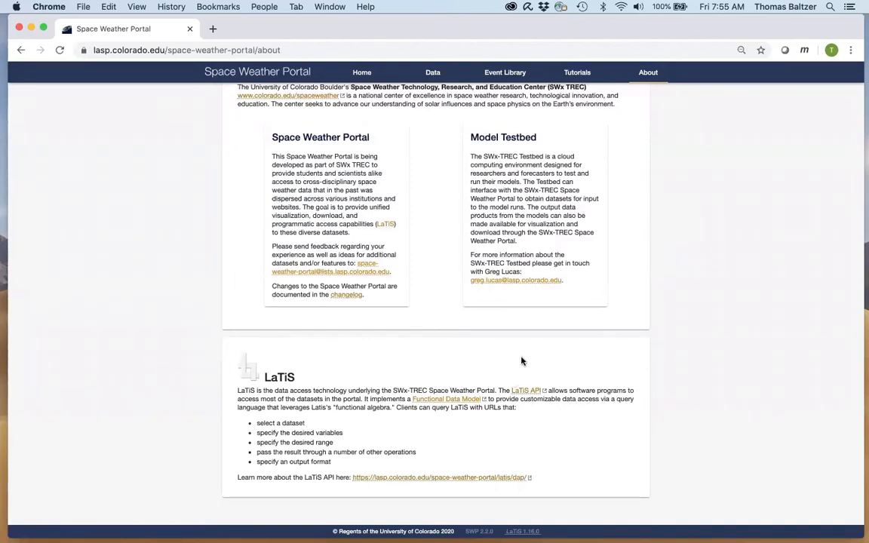
Browse the Tutorials page's list and videos, and open the Event Library of community-curated events
click(574, 76)
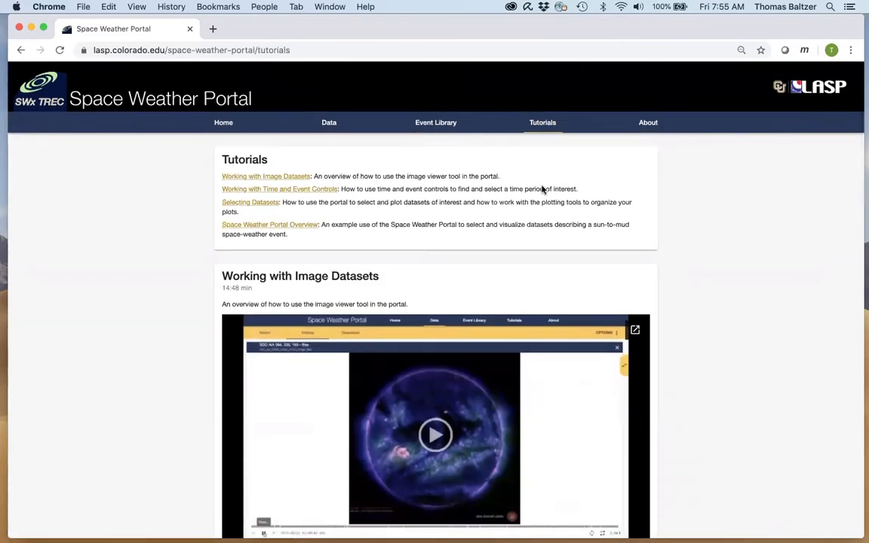
scroll(542, 188, down, 3)
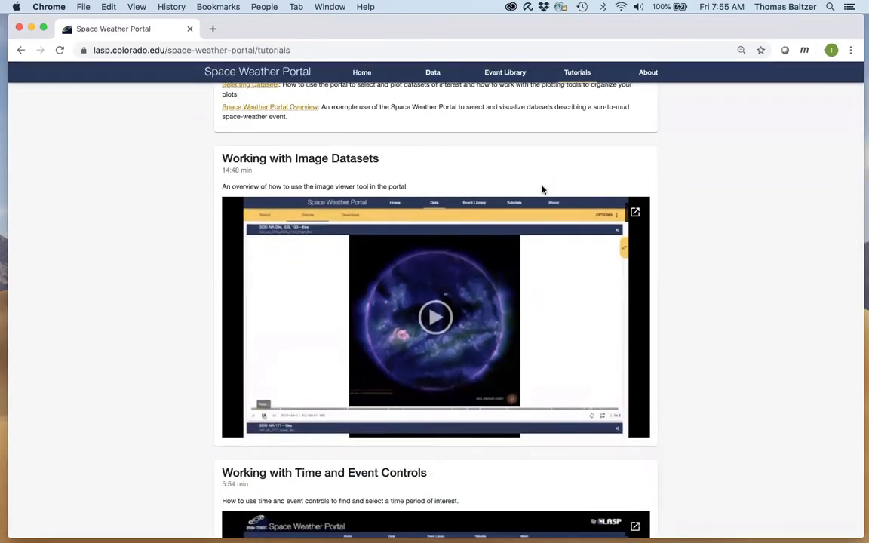
scroll(542, 189, down, 1)
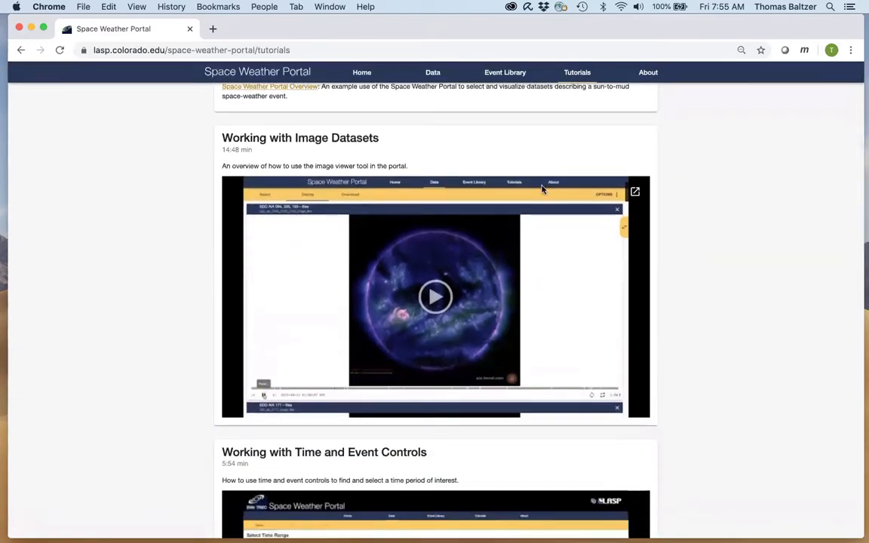
scroll(541, 188, up, 5)
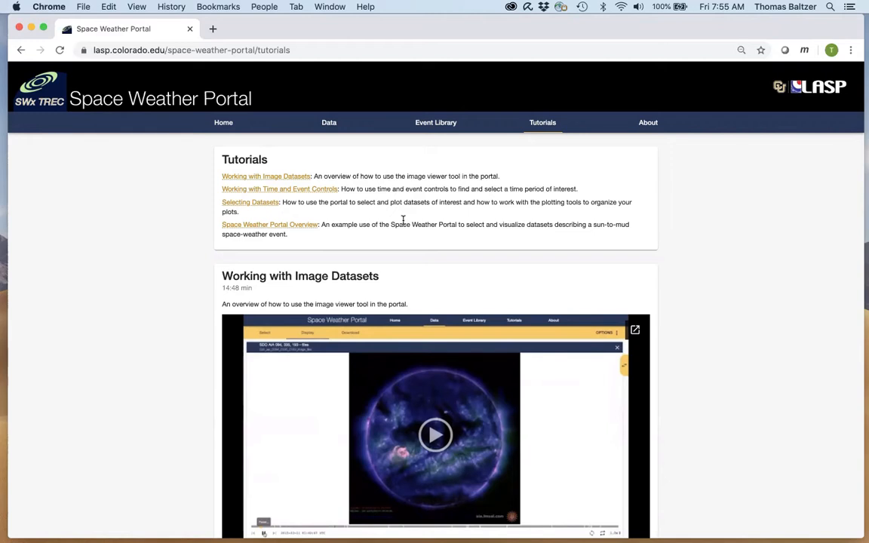
click(434, 126)
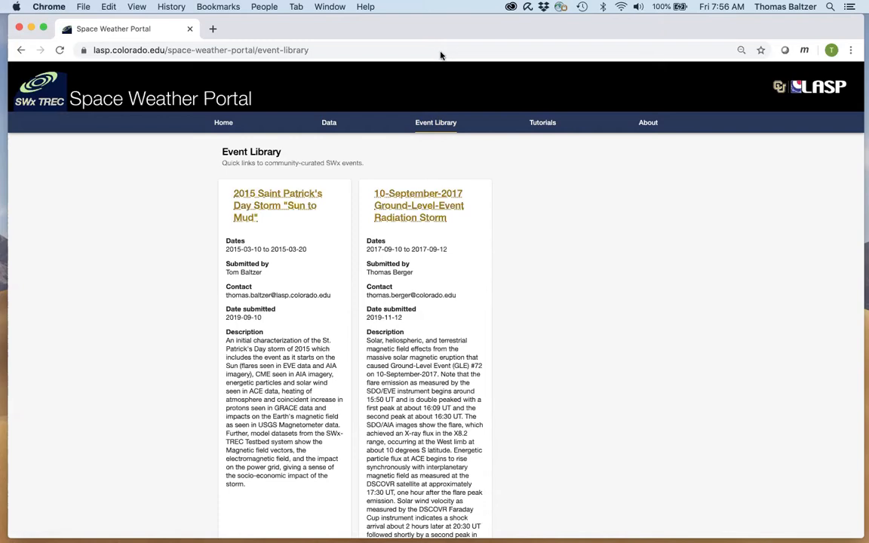
click(597, 27)
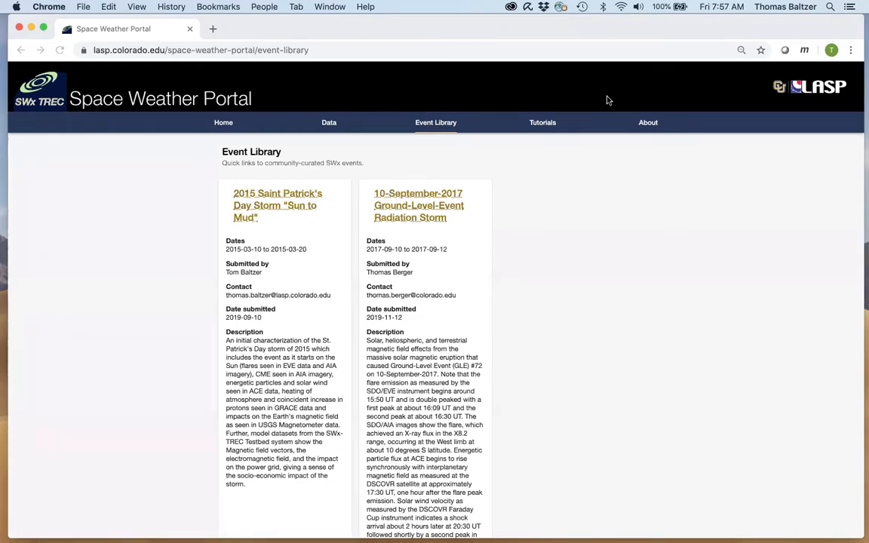
Open the portal's Data page and move the selected time range to 1994-07-15 through 1994-07-27
click(329, 123)
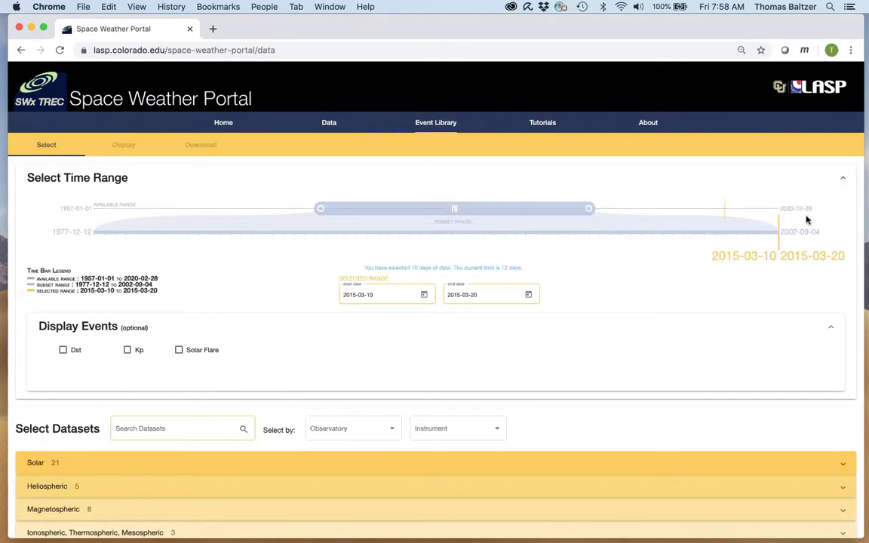
scroll(759, 297, down, 1)
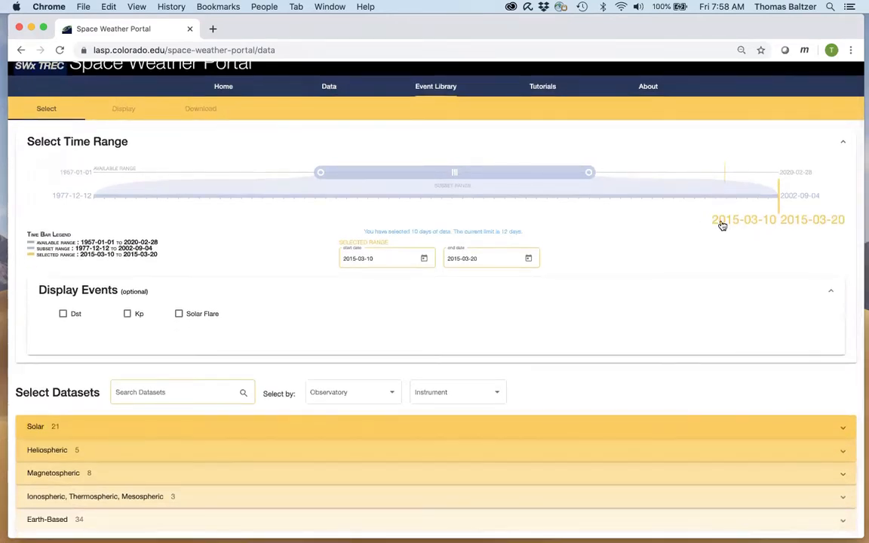
drag(724, 226, 578, 229)
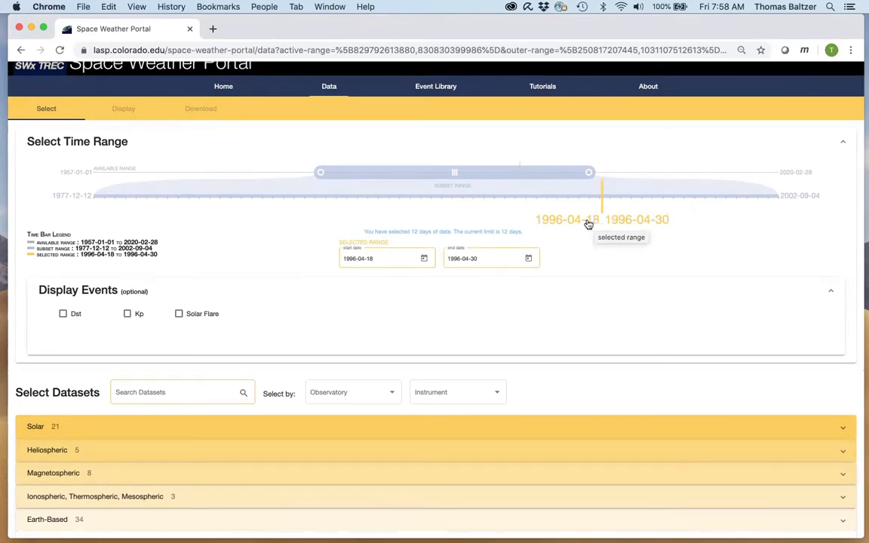
drag(588, 224, 538, 222)
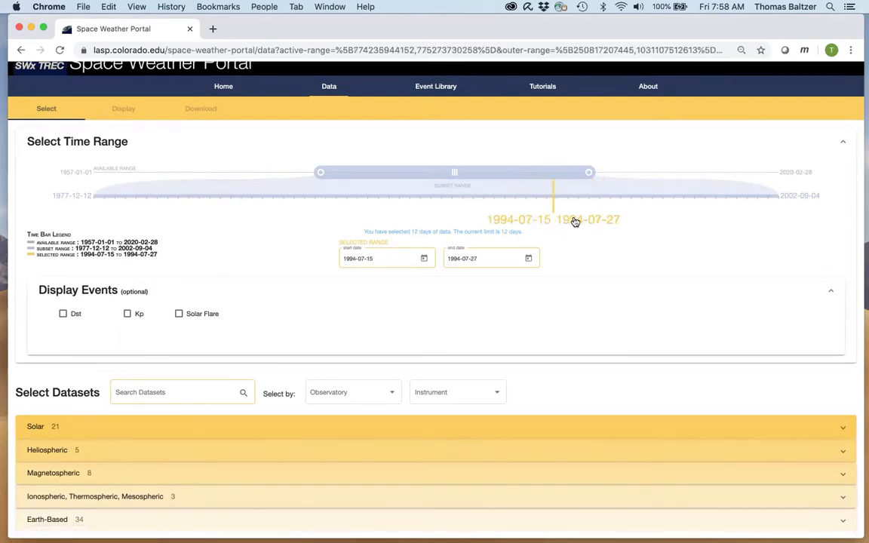
Search the datasets for "dst" and expand the Earth-Based category to view its entries
scroll(580, 286, down, 3)
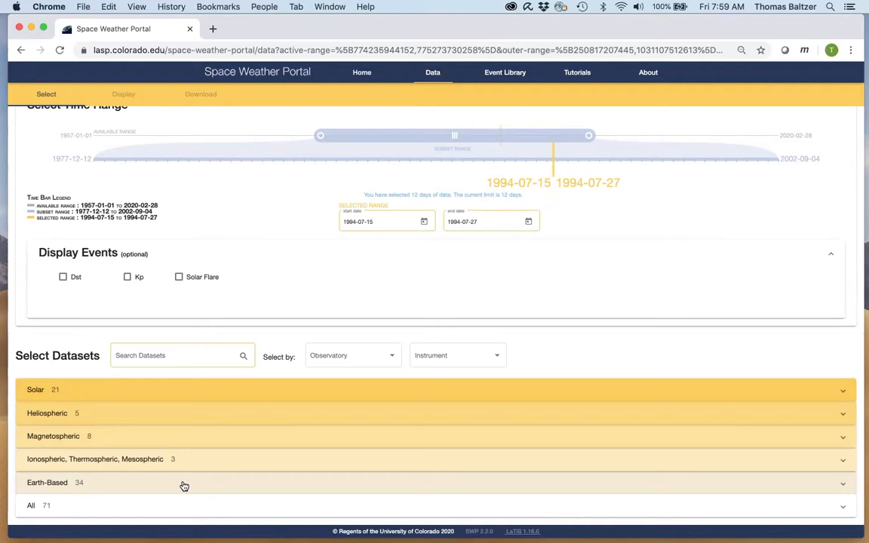
scroll(184, 485, up, 3)
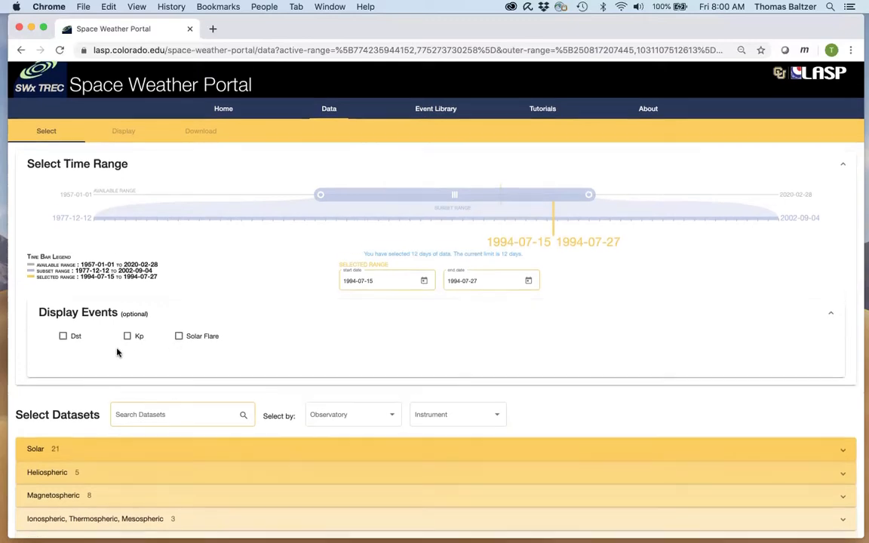
scroll(118, 351, down, 1)
click(136, 402)
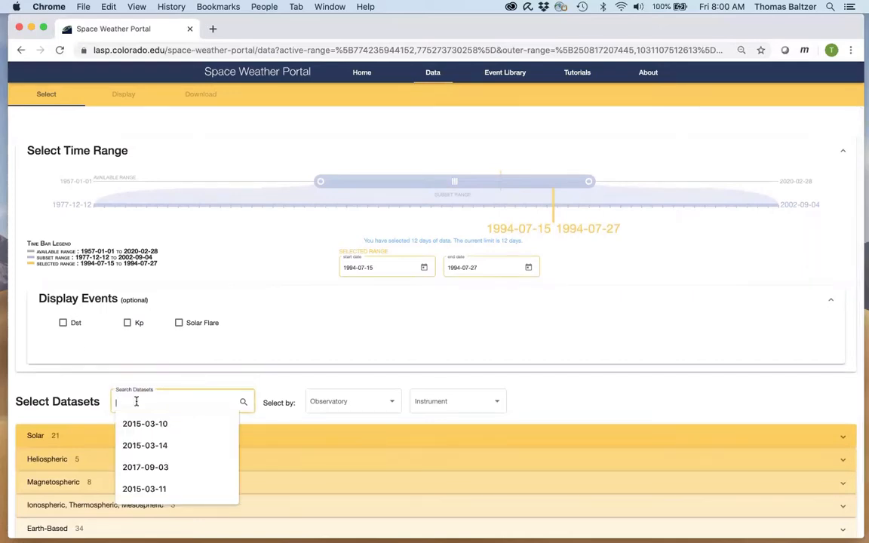
text(dt)
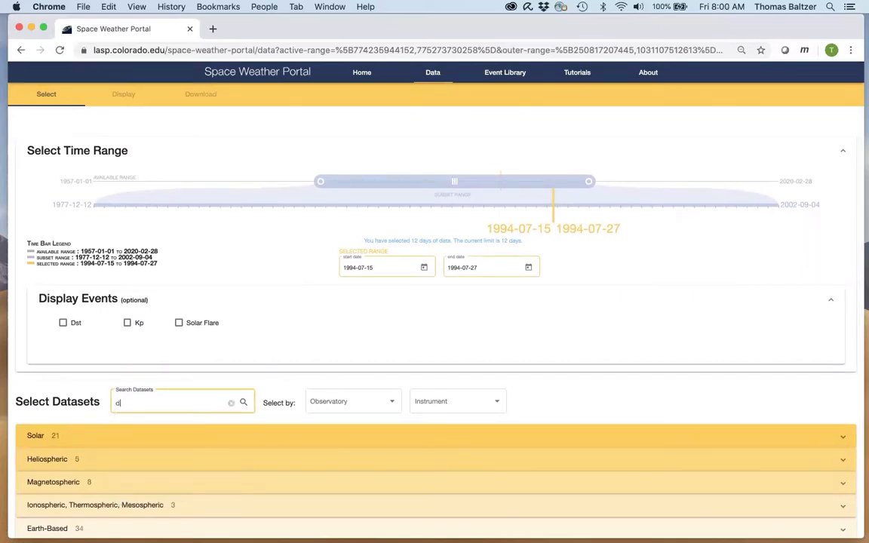
key(BackSpace)
text(st)
scroll(156, 517, down, 1)
scroll(148, 502, down, 1)
click(139, 486)
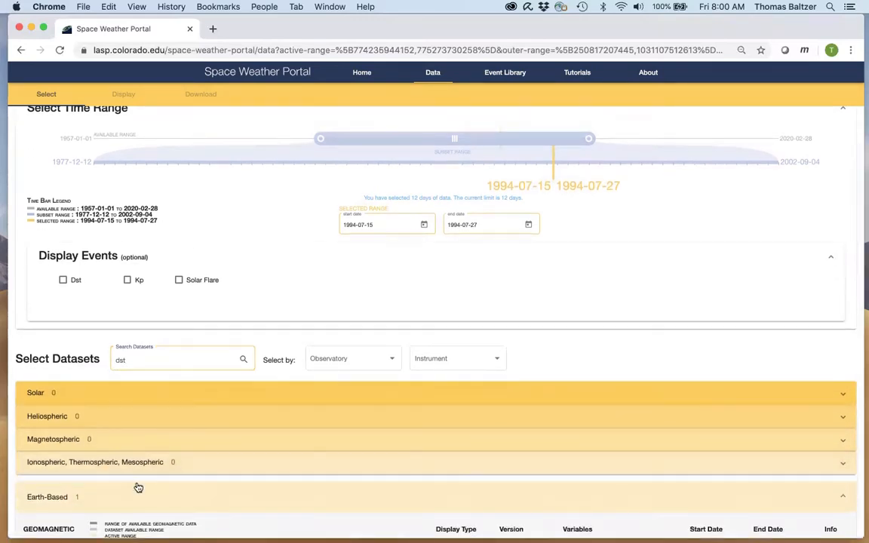
scroll(139, 488, down, 5)
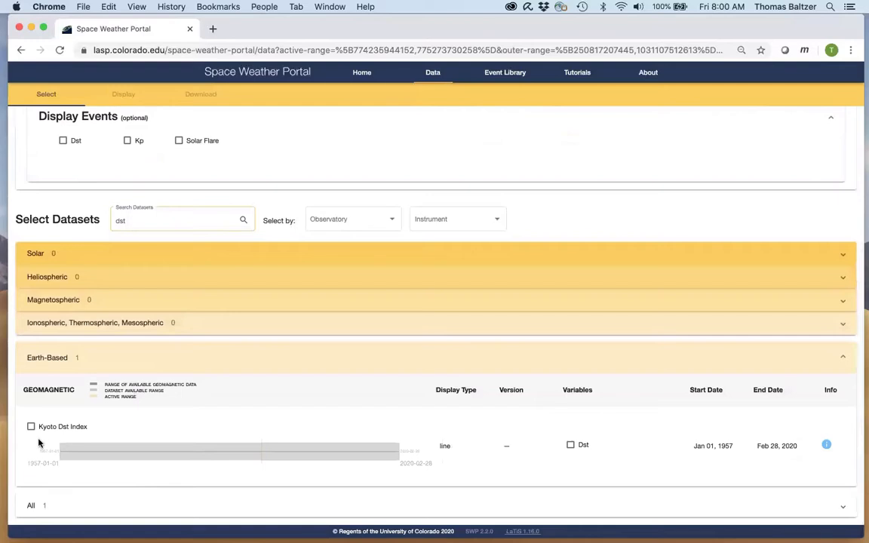
Read the Kyoto Dst Index dataset's description and acknowledgement text, and collapse its information panel
click(827, 446)
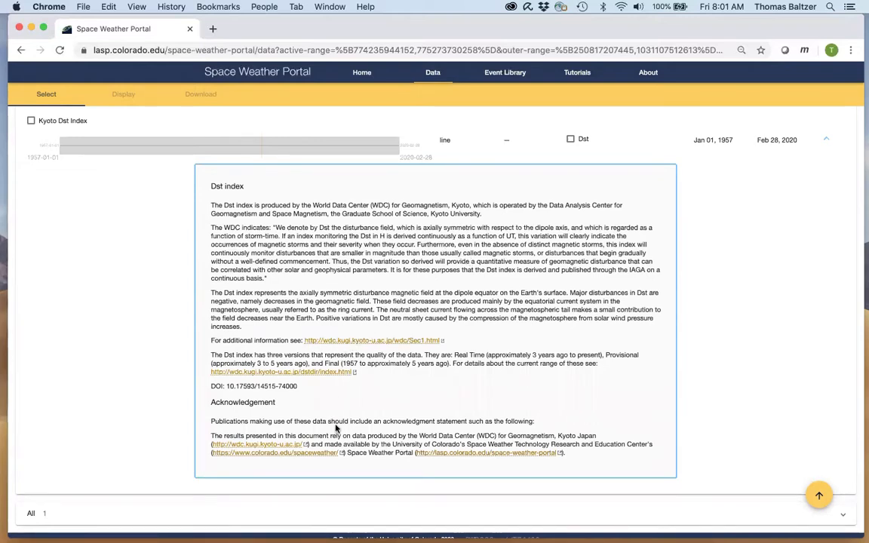
scroll(336, 428, up, 1)
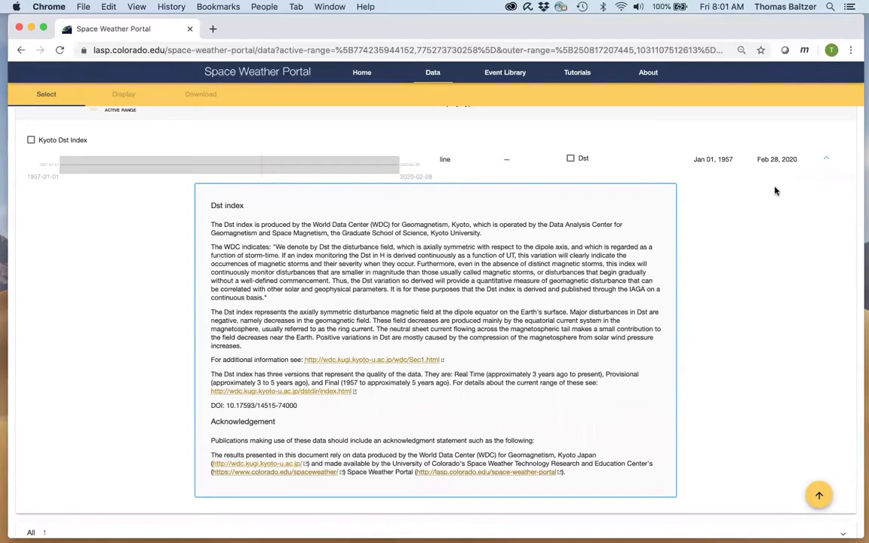
click(826, 163)
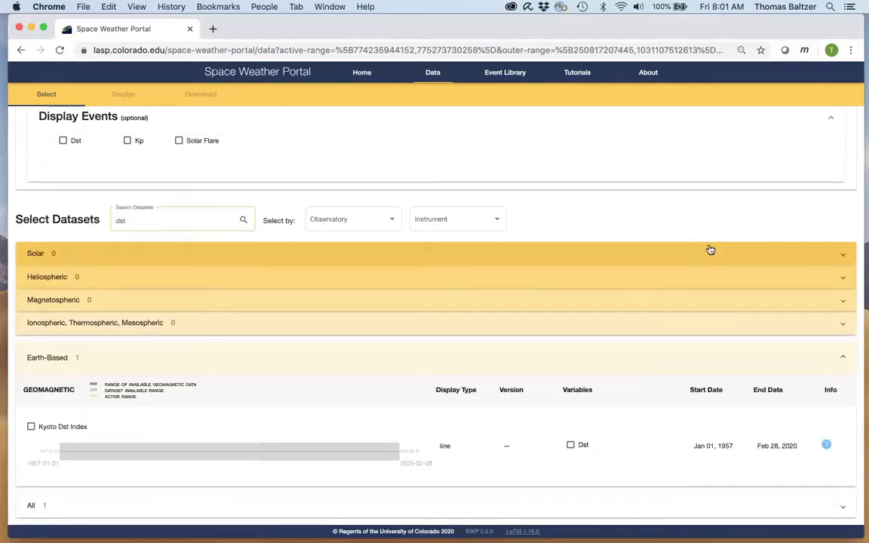
Display Dst events on the time bar and set their threshold to at or below -200
scroll(679, 272, up, 3)
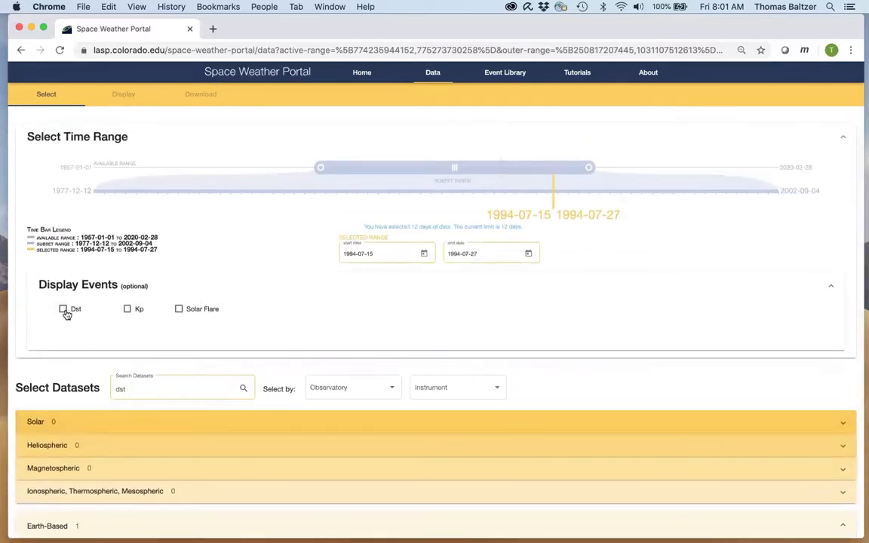
click(64, 310)
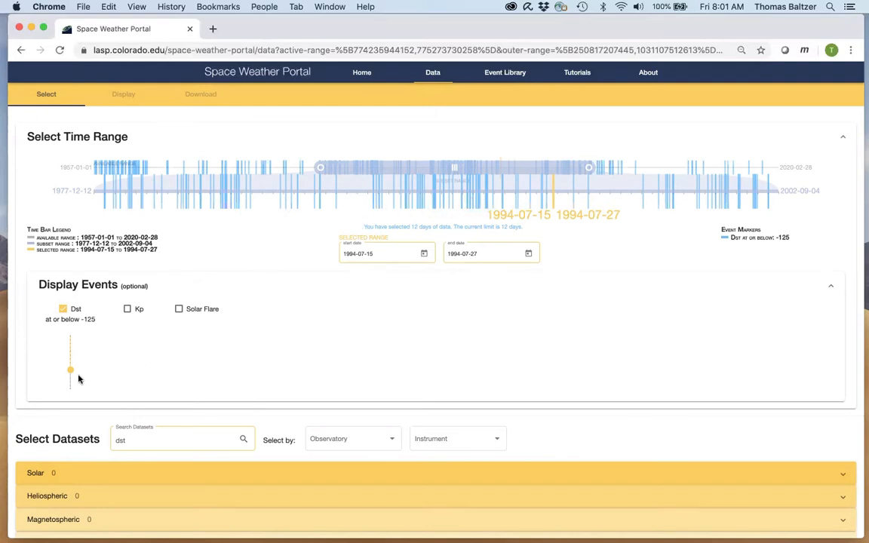
drag(69, 368, 71, 356)
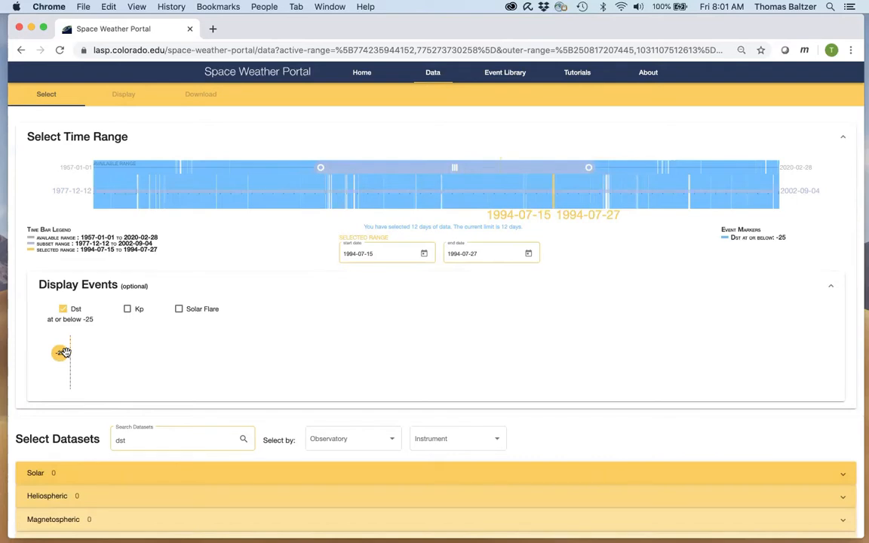
drag(66, 353, 69, 339)
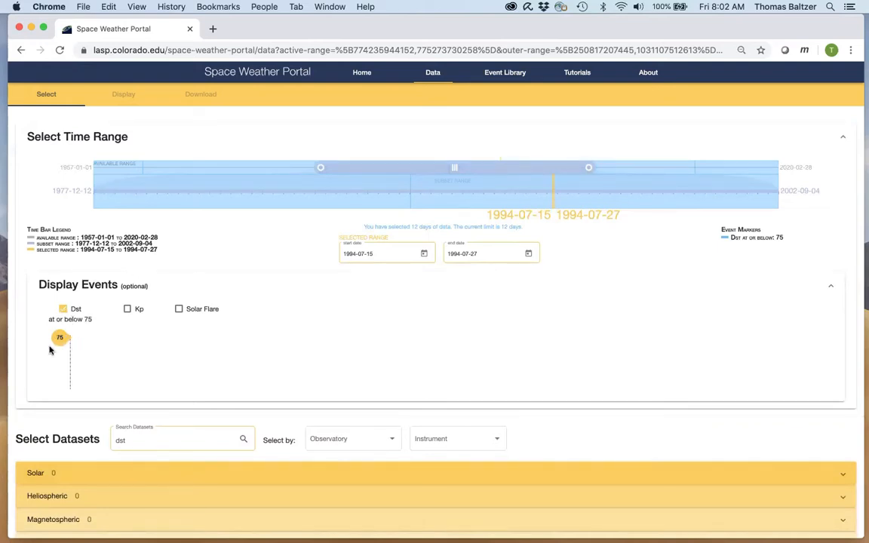
drag(60, 339, 65, 376)
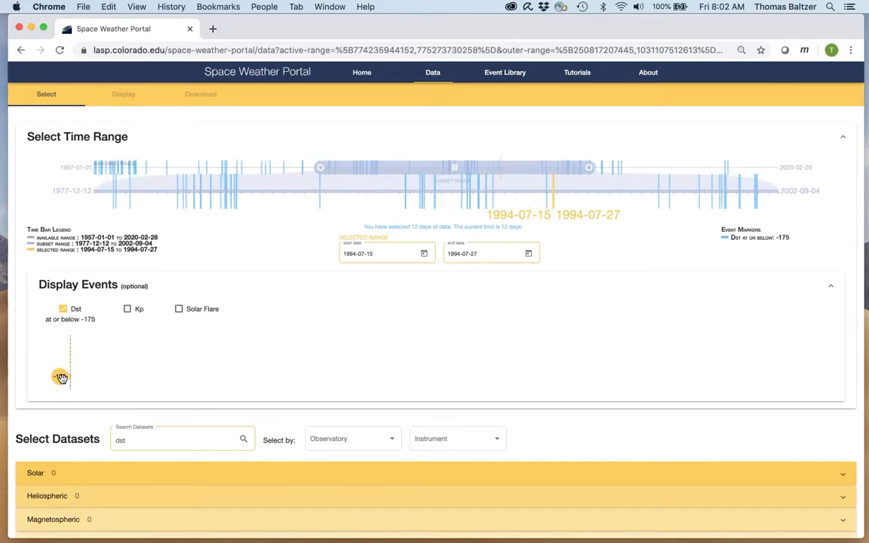
drag(62, 378, 62, 381)
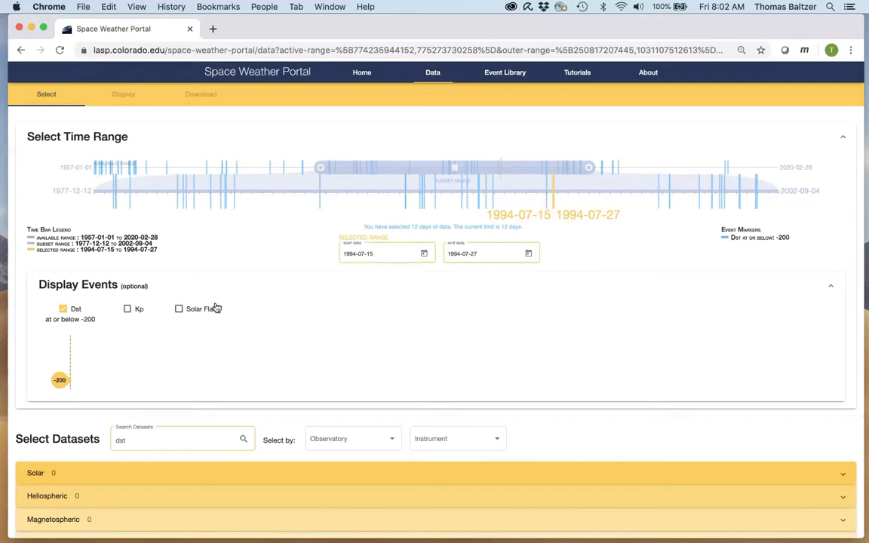
Display Kp events on the time bar and set their threshold to at or above Kp 8
click(134, 310)
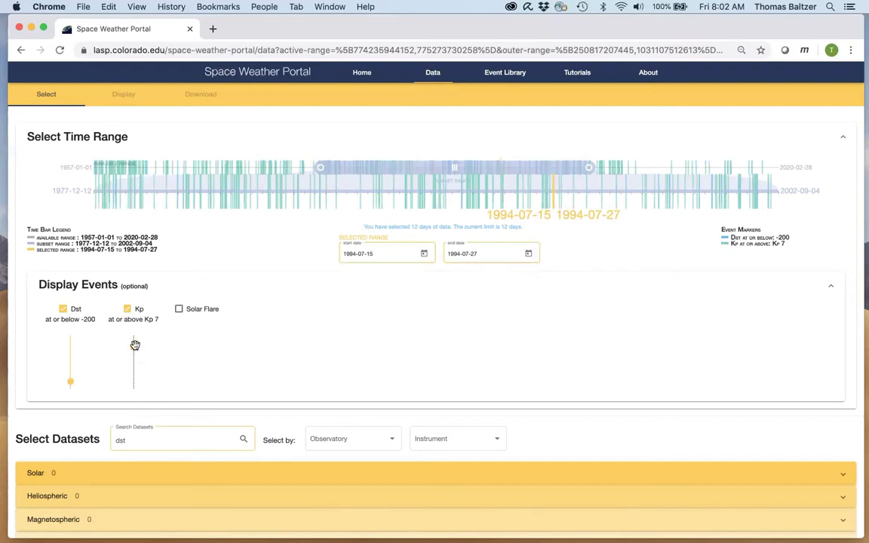
drag(135, 345, 137, 384)
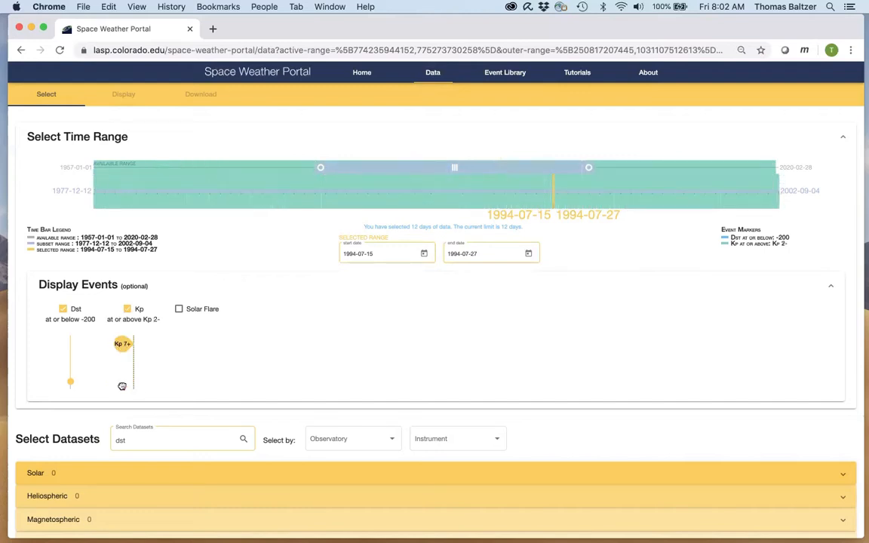
click(127, 352)
drag(125, 350, 126, 344)
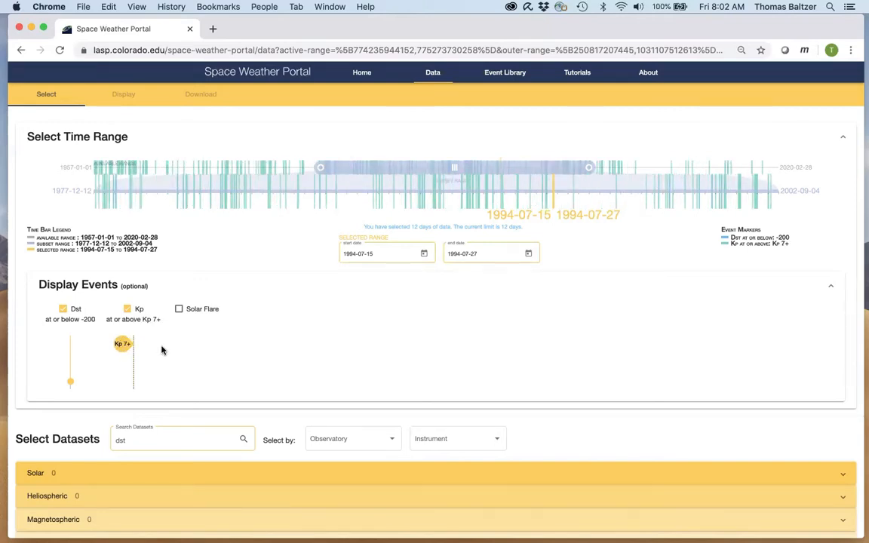
drag(123, 344, 123, 340)
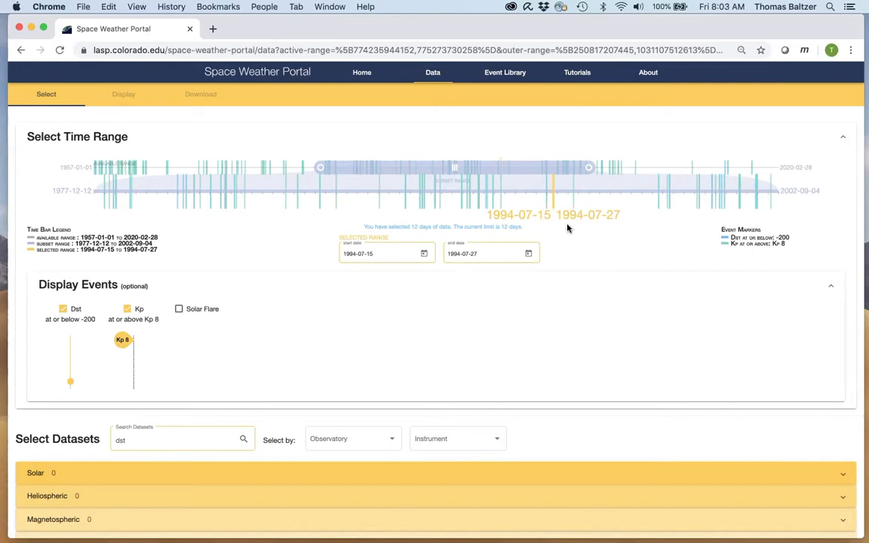
Move the selected range to 1995-04-08 through 1995-04-20 and narrow the subset range to 1994-05-17 through 1996-07-21
drag(577, 224, 595, 218)
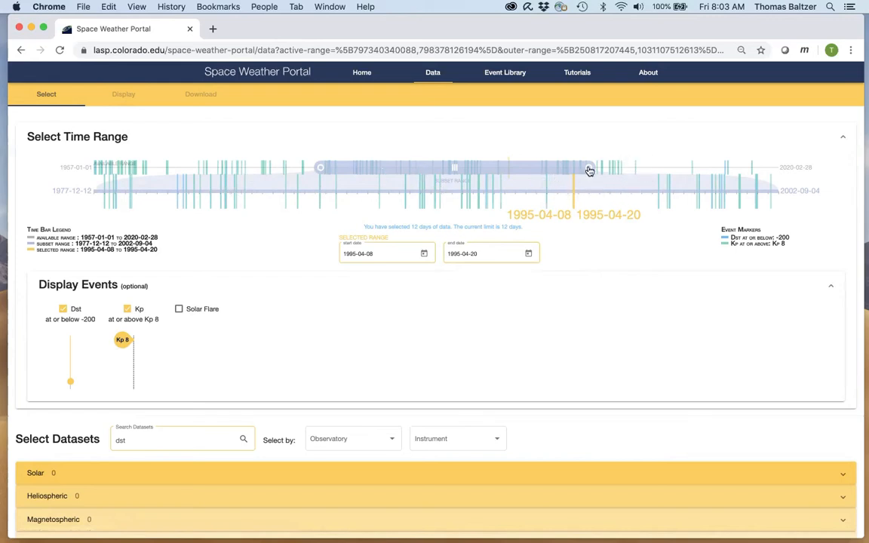
drag(591, 170, 458, 184)
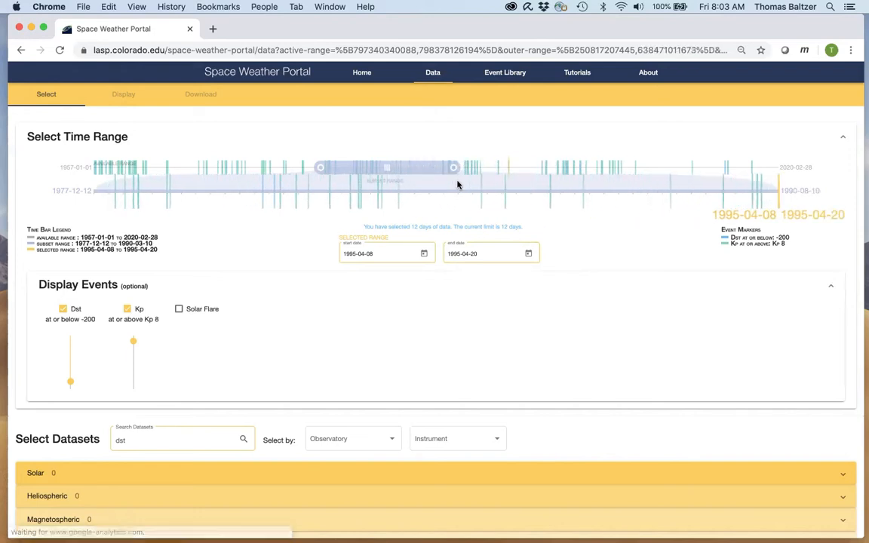
drag(321, 173, 512, 166)
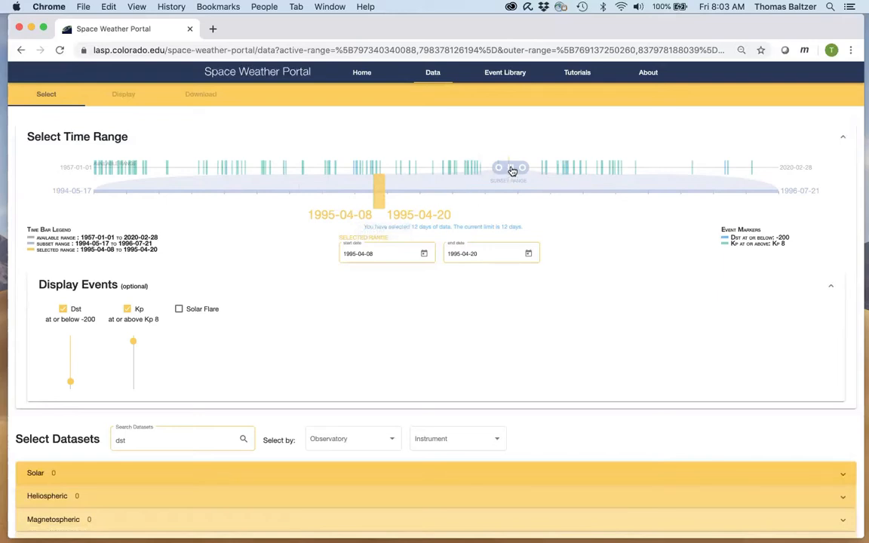
Move the subset range to 2003-10-08 through 2005-12-12 and the selected range to 2005-01-16 through 2005-01-28
drag(511, 170, 615, 169)
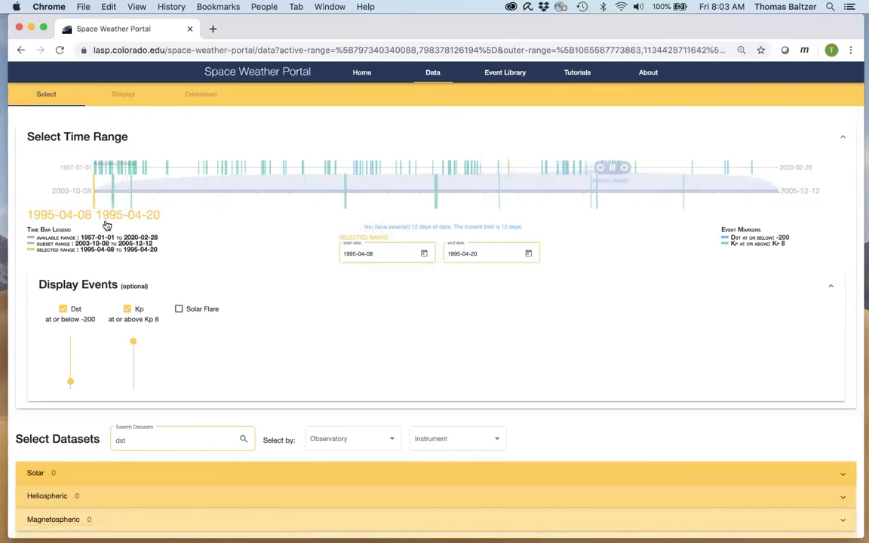
drag(125, 218, 405, 224)
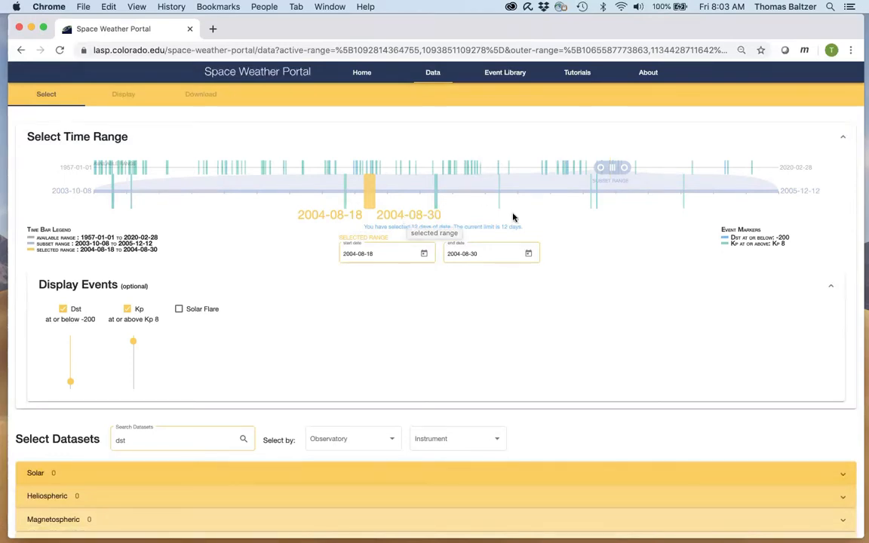
drag(405, 224, 535, 225)
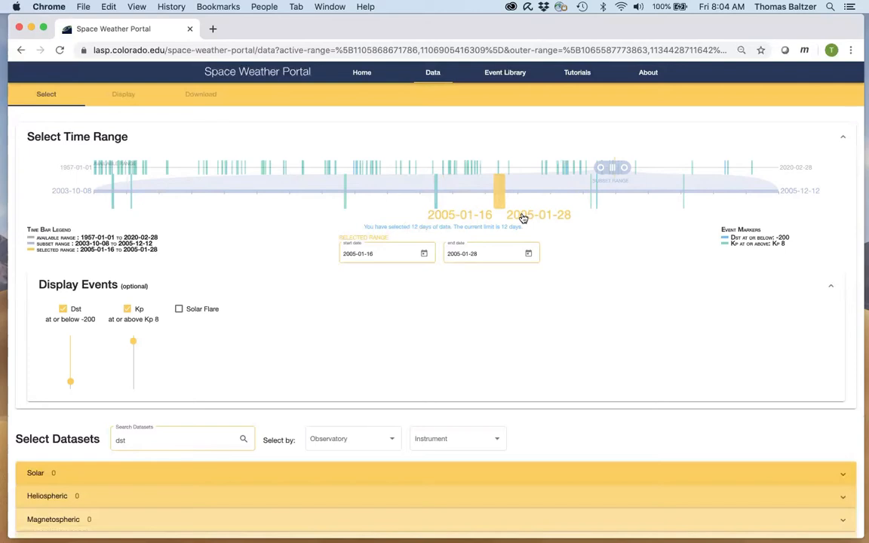
Move the subset range to 2013-10-14 through 2015-12-19 and the selected range to 2015-02-01 through 2015-02-13
mouse_move(523, 217)
mouse_down()
mouse_move(614, 215)
mouse_move(621, 182)
mouse_move(635, 171)
mouse_move(723, 167)
mouse_up()
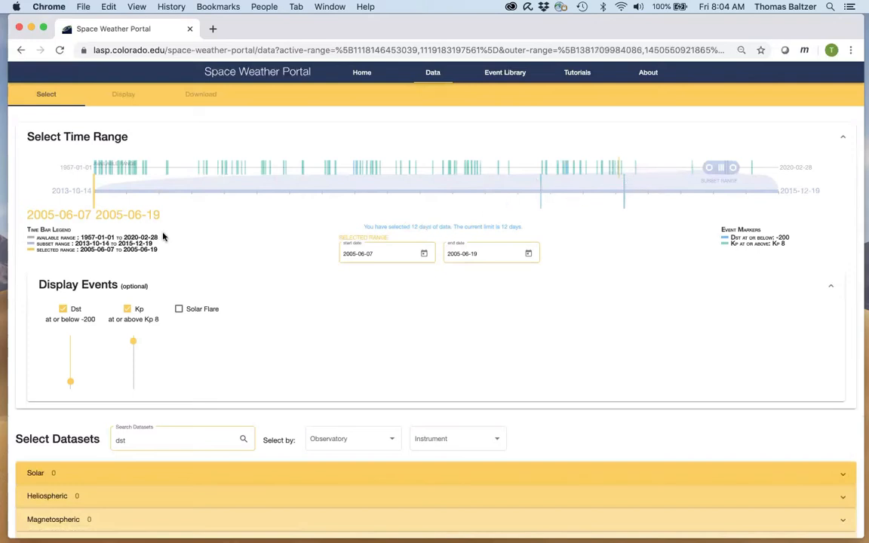
mouse_move(108, 197)
mouse_down()
mouse_move(346, 224)
mouse_move(572, 215)
mouse_up()
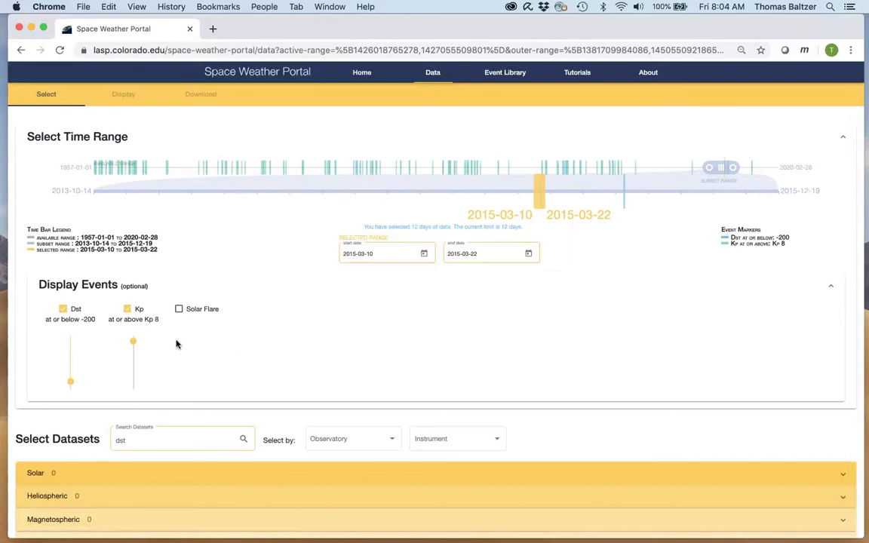
drag(472, 213, 451, 219)
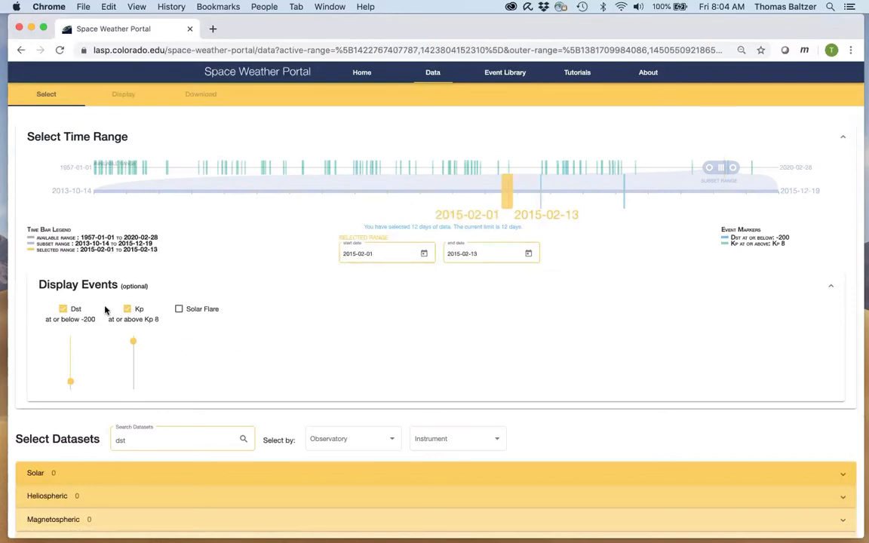
Compare the Dst and Kp markers by hiding and redisplaying each, and set the Kp threshold to at or above Kp 8-
click(64, 309)
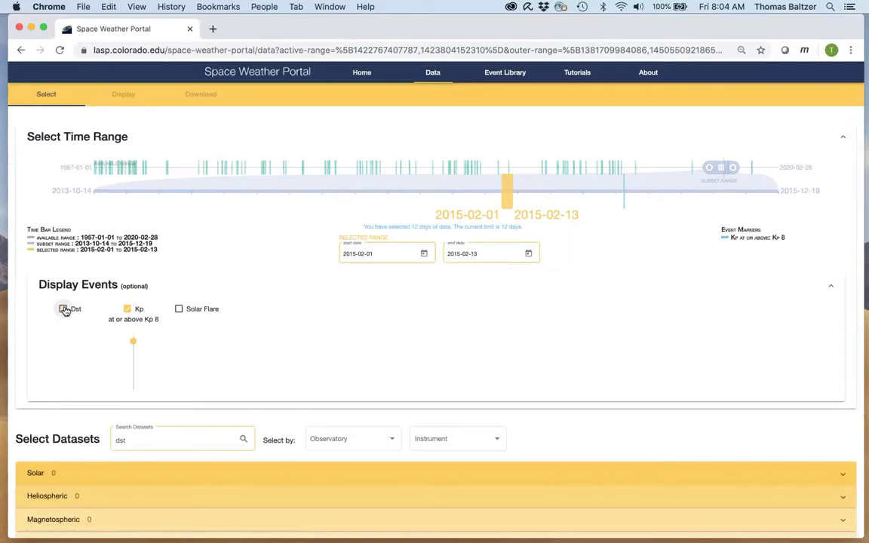
click(64, 309)
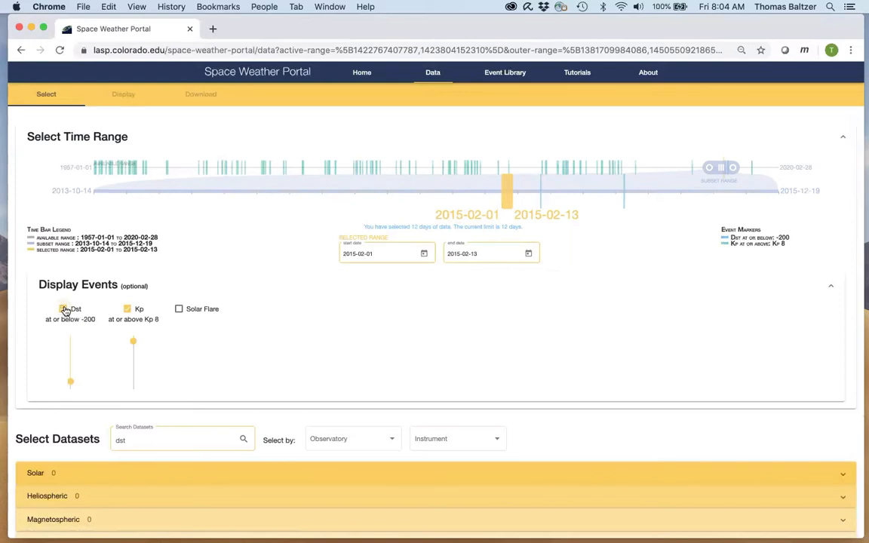
click(64, 310)
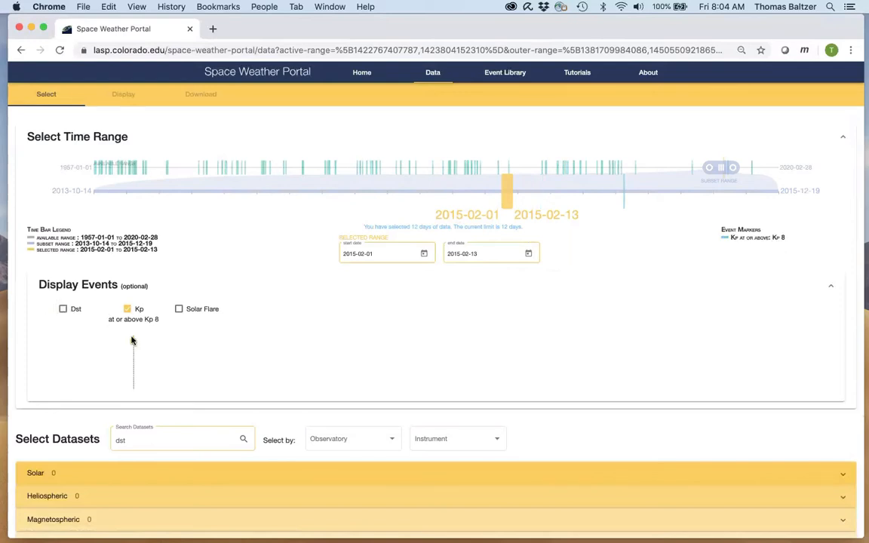
drag(132, 344, 132, 342)
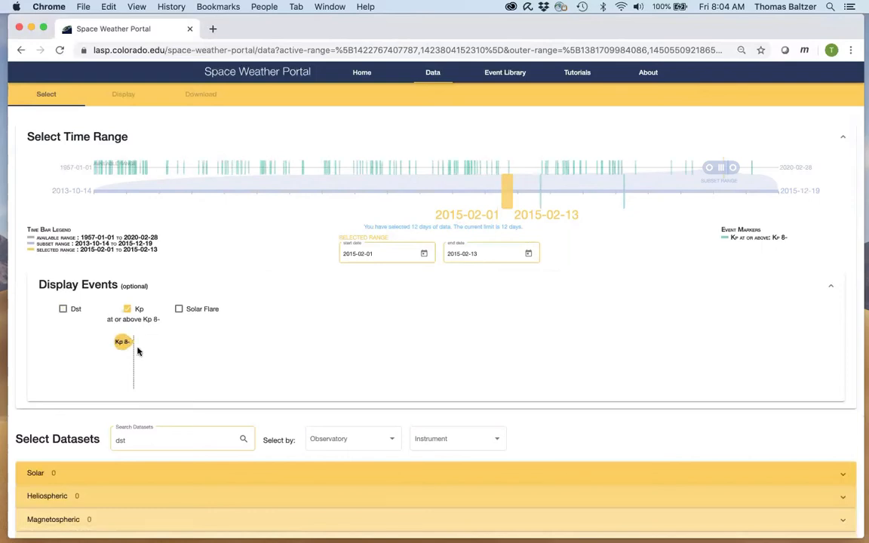
click(64, 309)
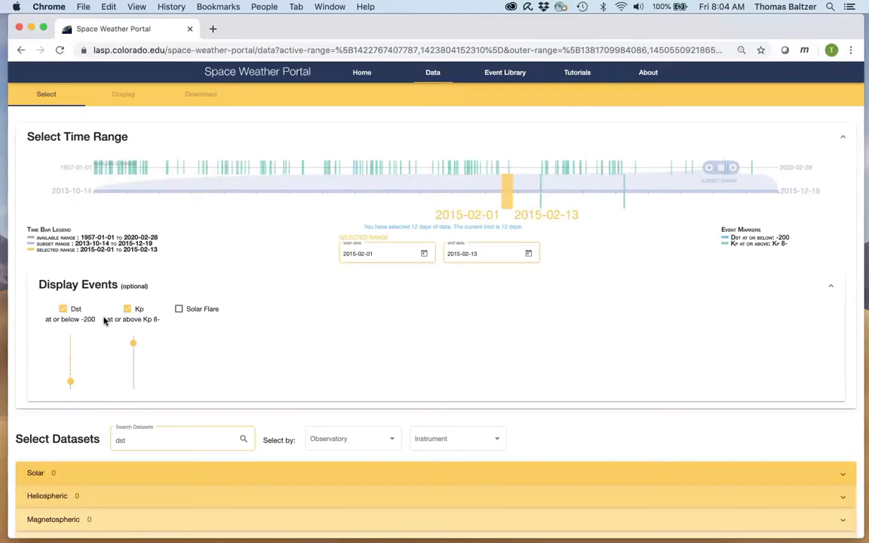
click(129, 311)
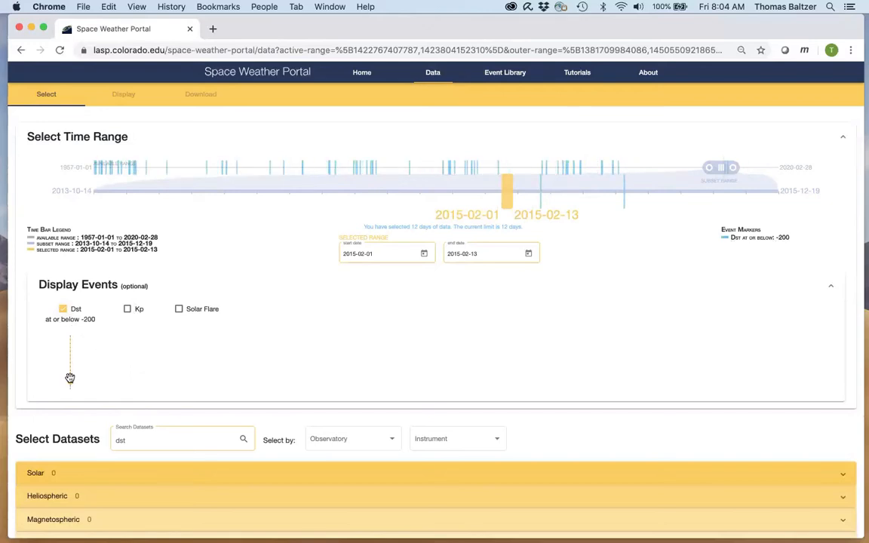
click(129, 310)
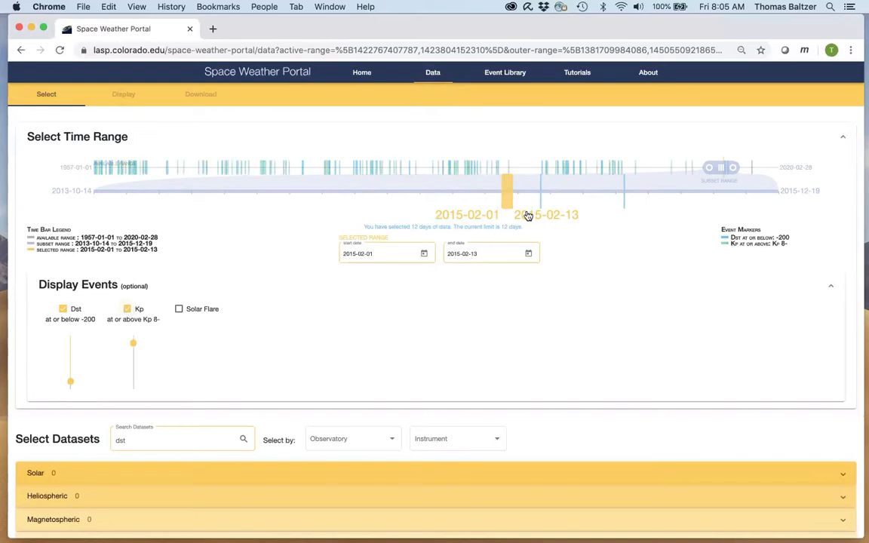
Set the selected range to 2015-03-09 through 2015-03-21 so it covers the March 2015 event marker
drag(528, 217, 556, 217)
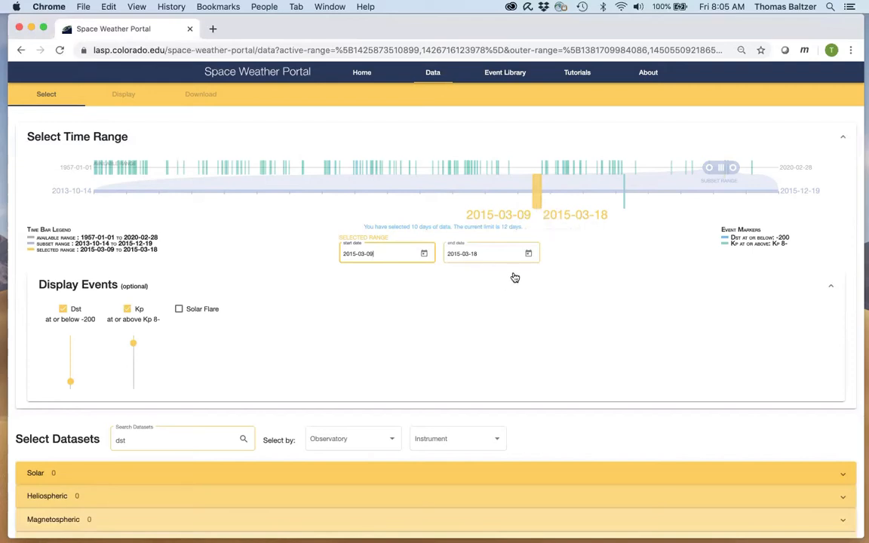
click(482, 254)
key(BackSpace)
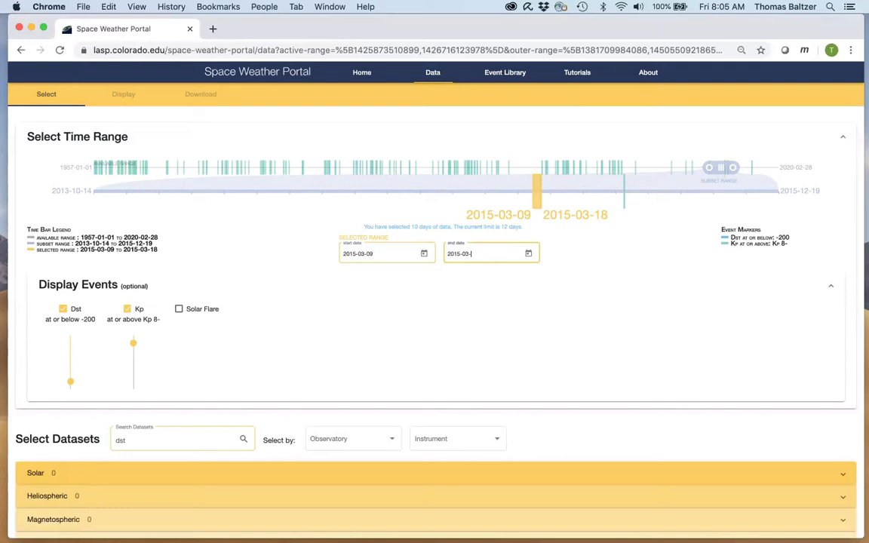
text(21)
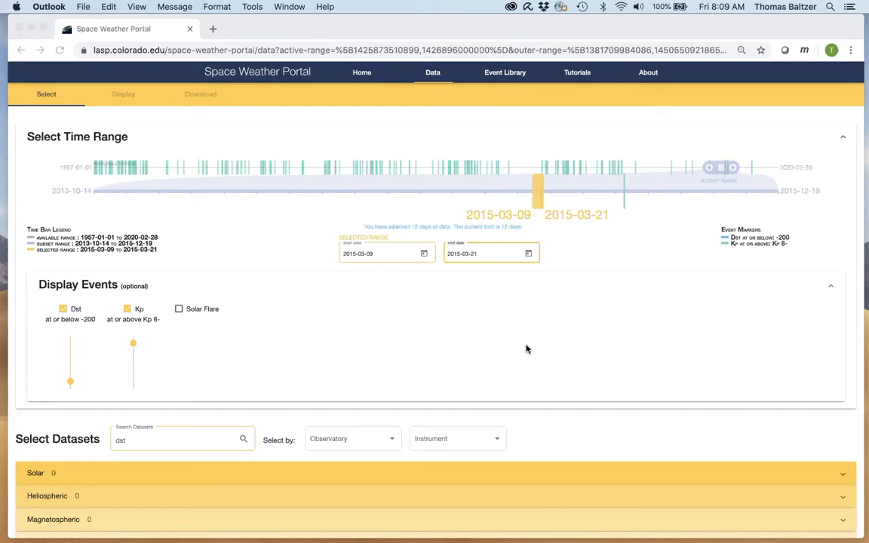
Collapse the Display Events section and clear the dst term from the dataset search
click(829, 288)
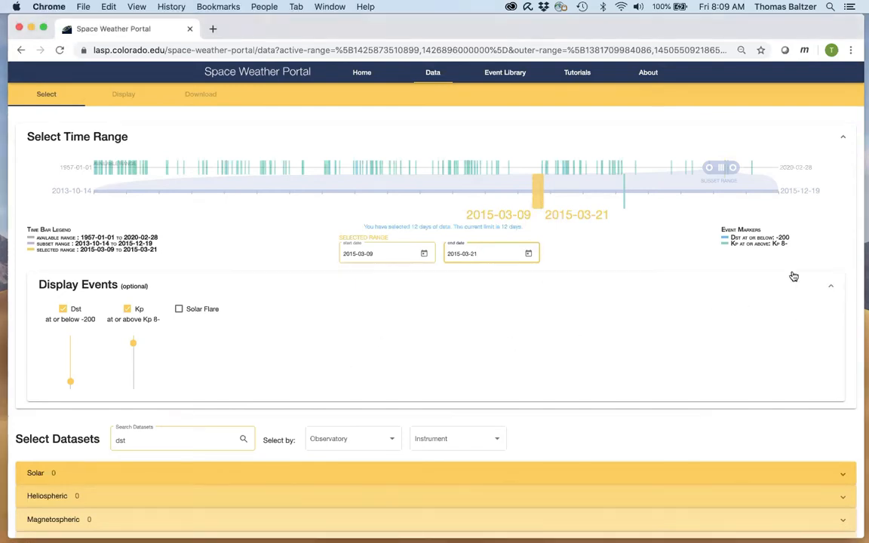
click(831, 289)
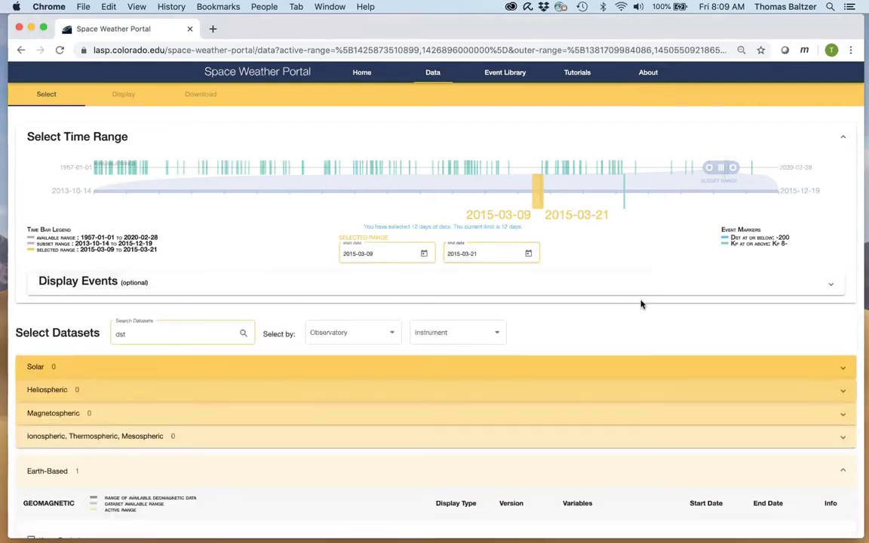
click(232, 334)
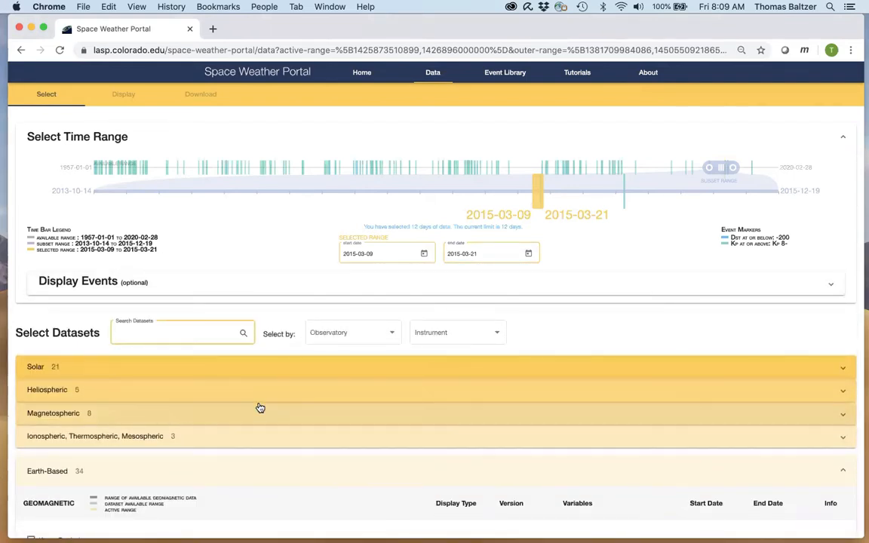
Collapse the Earth-Based dataset category and expand the Heliospheric one to view its datasets
scroll(254, 399, down, 2)
click(256, 428)
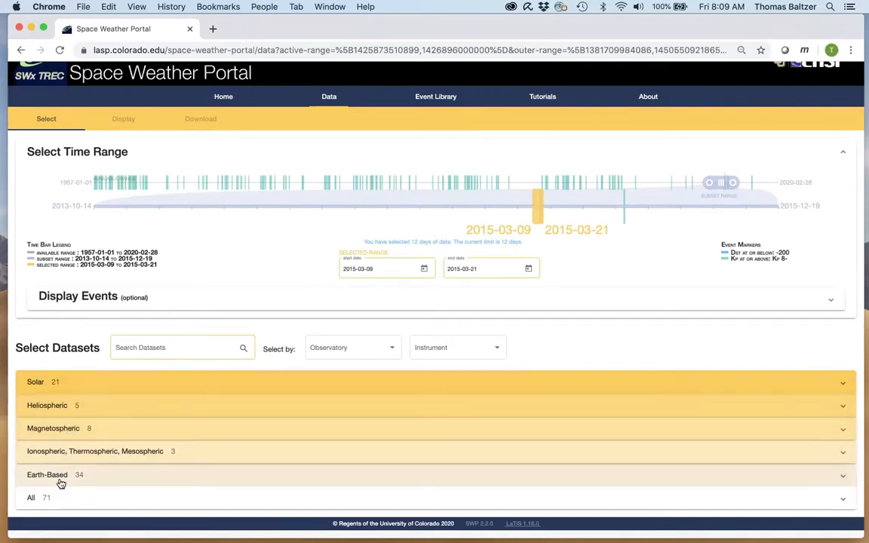
click(122, 408)
scroll(122, 407, down, 2)
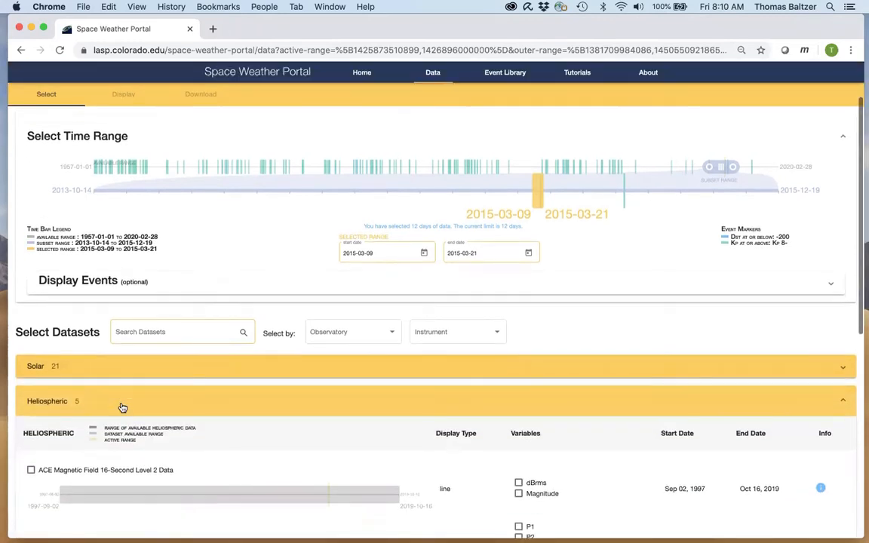
scroll(122, 407, down, 4)
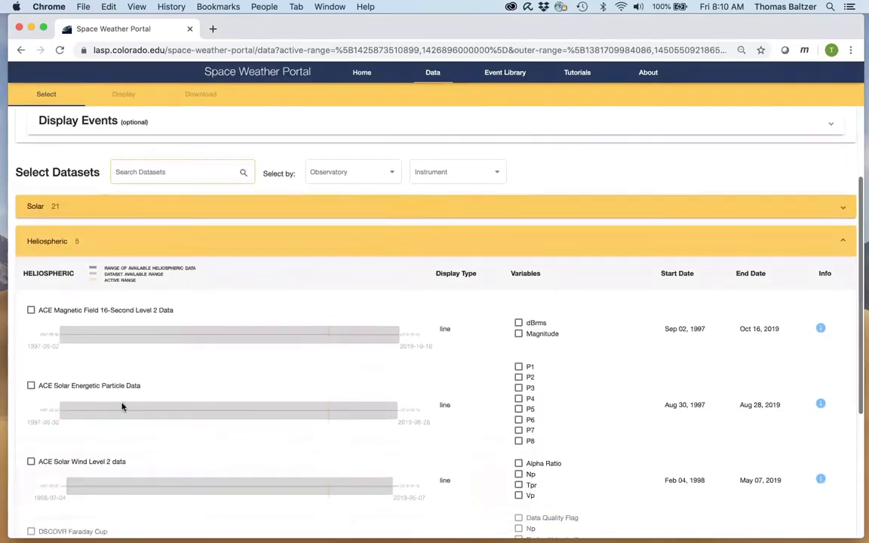
scroll(123, 407, down, 1)
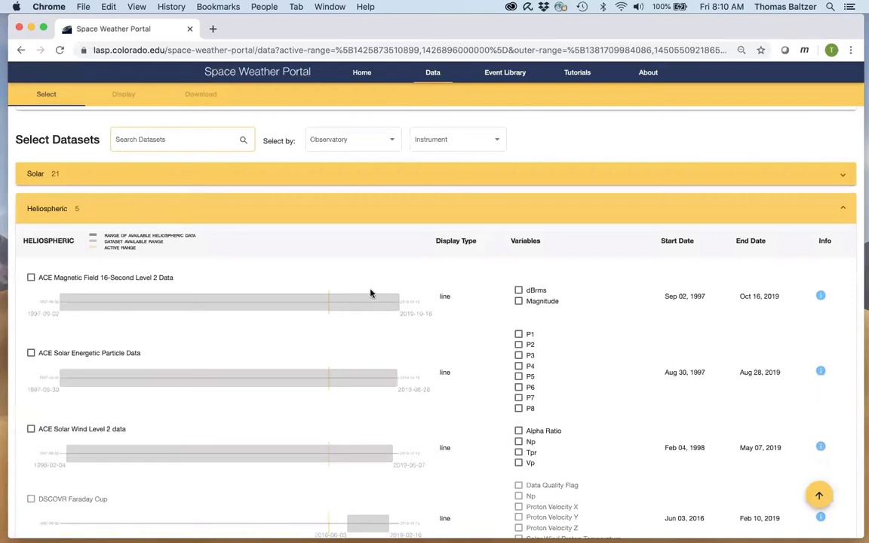
Read the description and acknowledgment of the ACE Magnetic Field 16-Second Level 2 Data, and collapse its information panel
click(821, 296)
scroll(686, 334, down, 3)
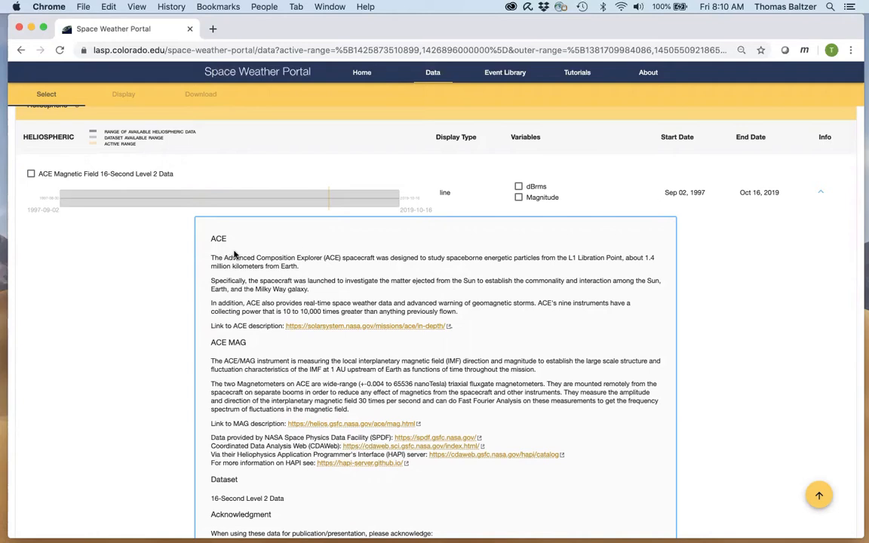
scroll(234, 254, down, 1)
scroll(234, 254, up, 1)
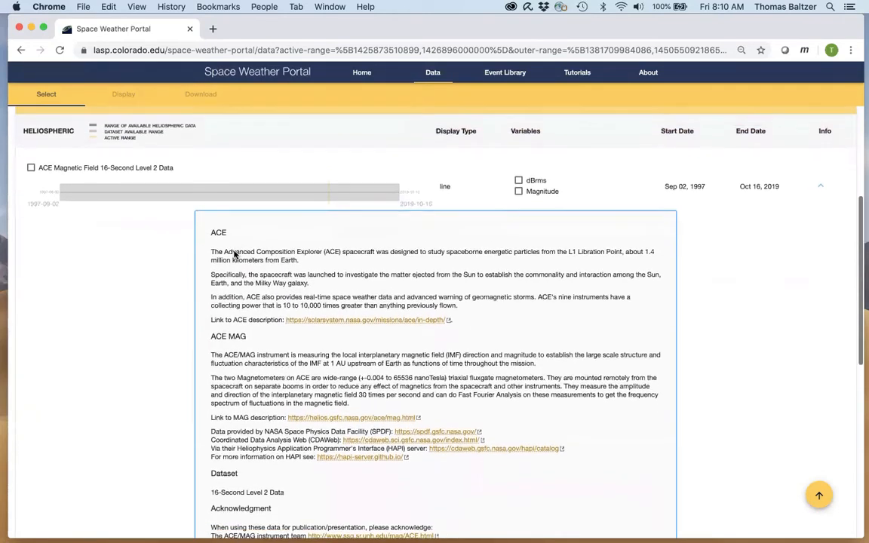
scroll(234, 254, down, 3)
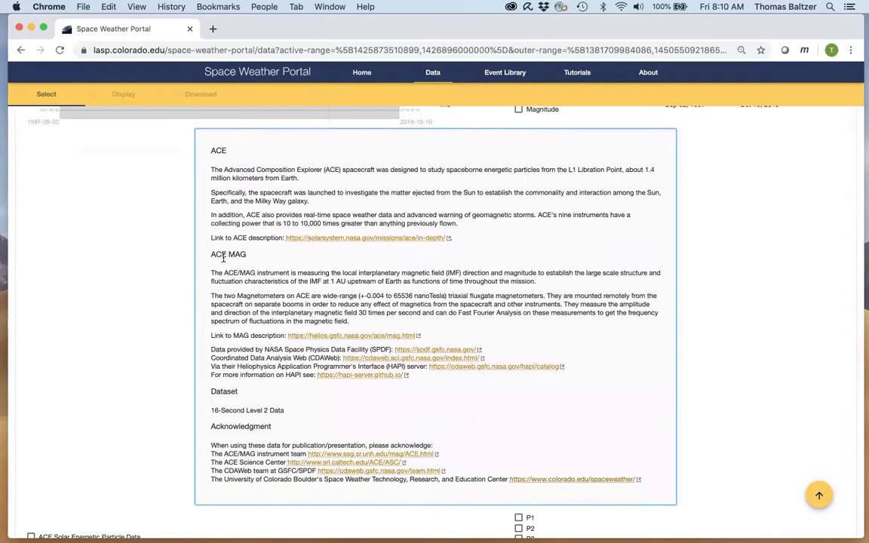
scroll(644, 344, up, 8)
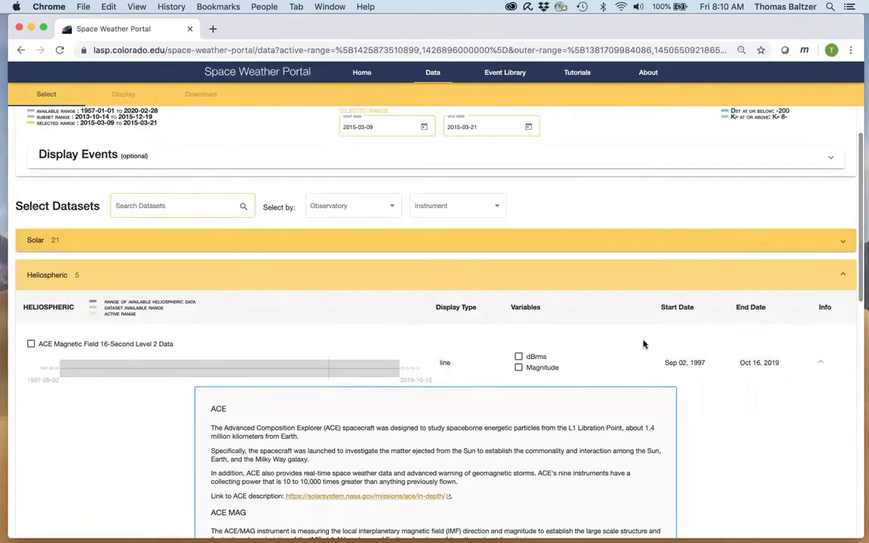
click(821, 363)
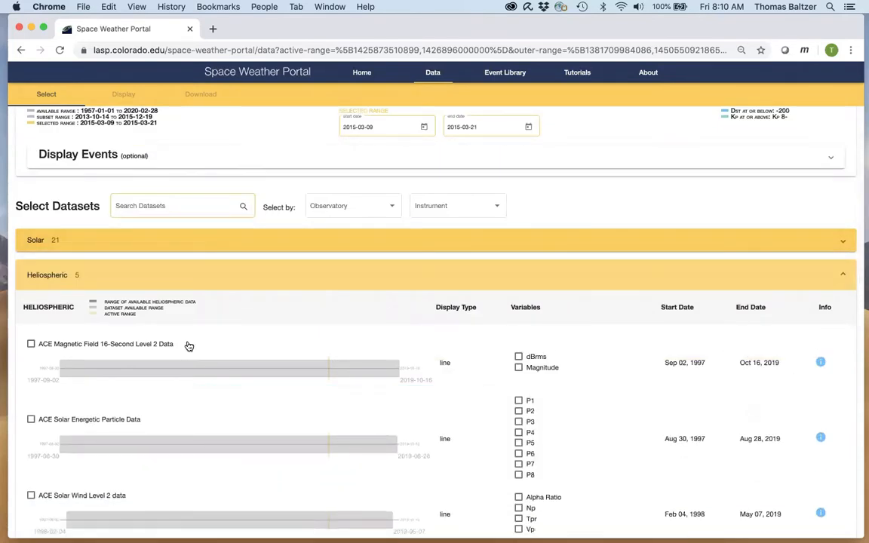
Select the Vp variable of the ACE Solar Wind Level 2 data and plot it
scroll(110, 423, down, 2)
scroll(111, 423, down, 2)
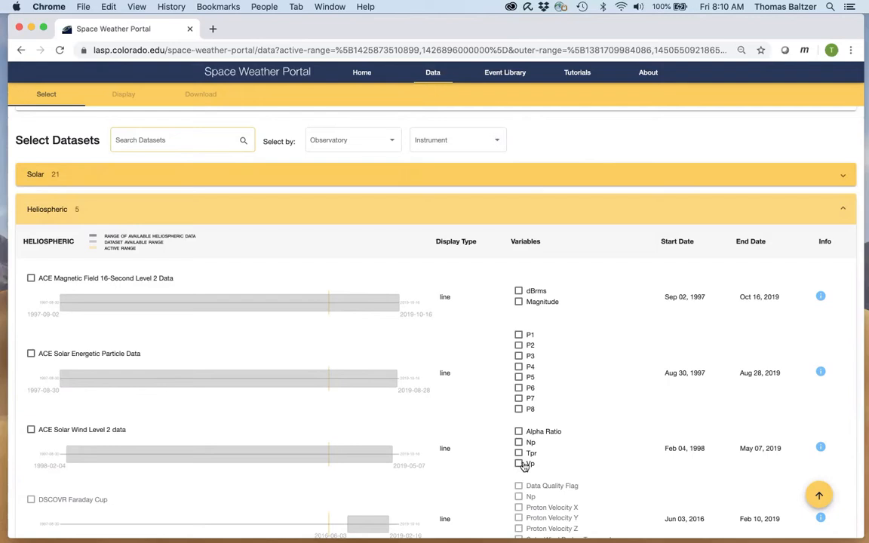
click(519, 464)
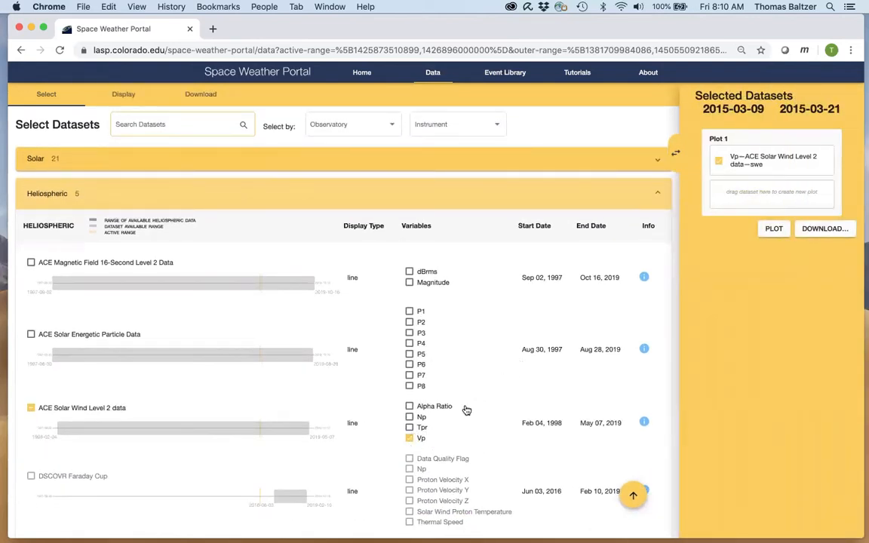
click(775, 229)
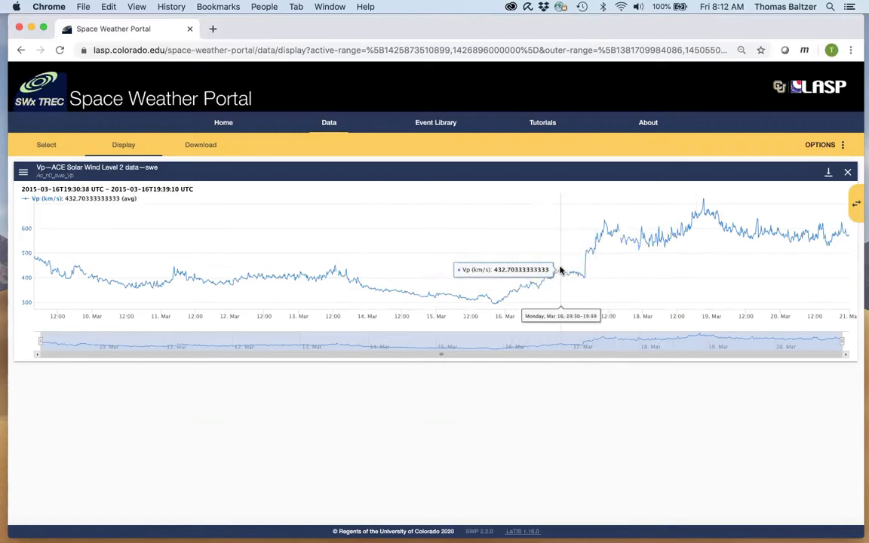
Zoom in on the Vp plot around 04:00 on March 17, restore its full range, and return to dataset selection
drag(560, 270, 608, 266)
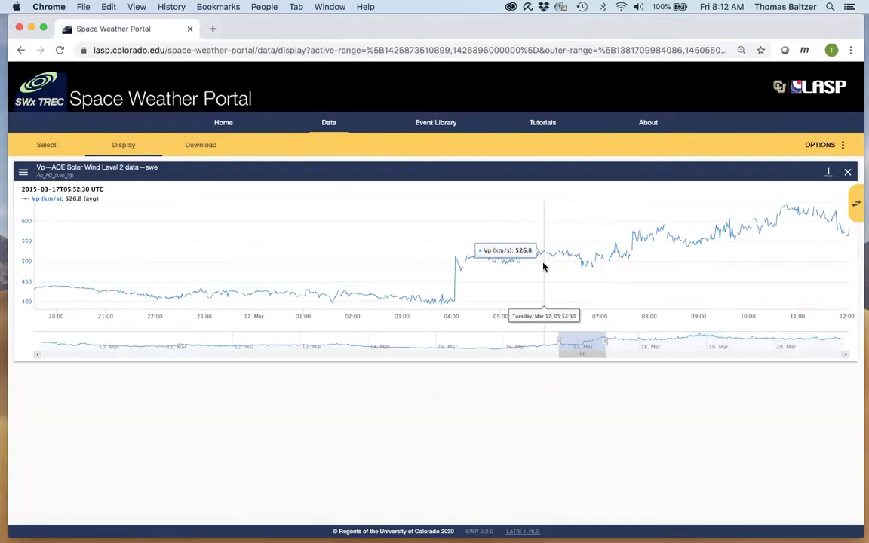
drag(415, 291, 476, 292)
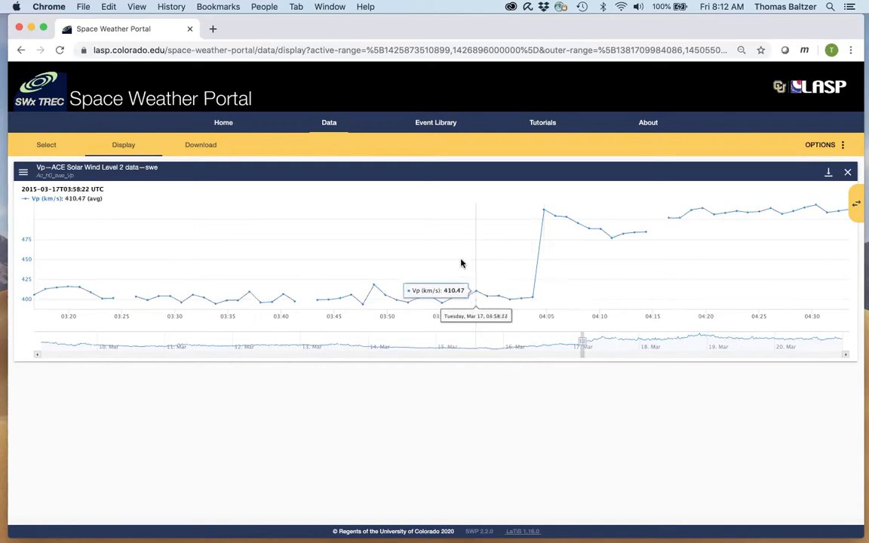
double_click(433, 252)
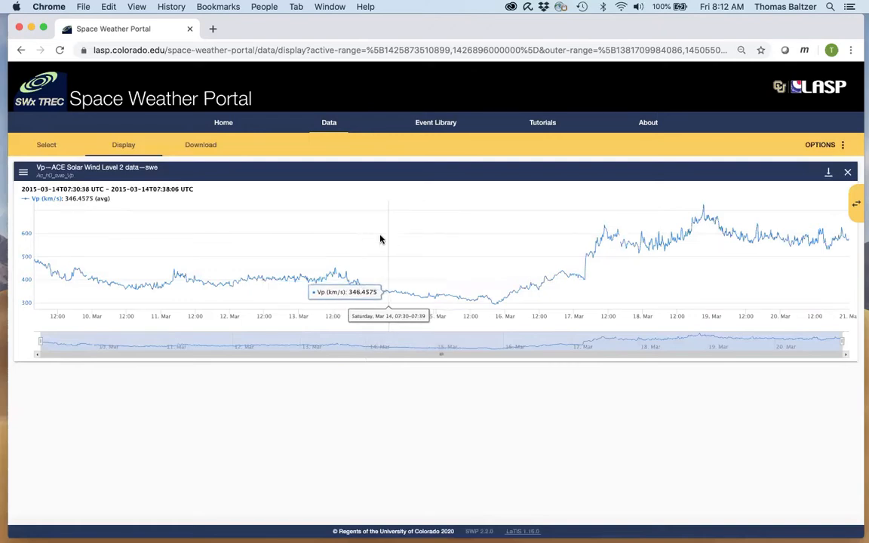
click(46, 144)
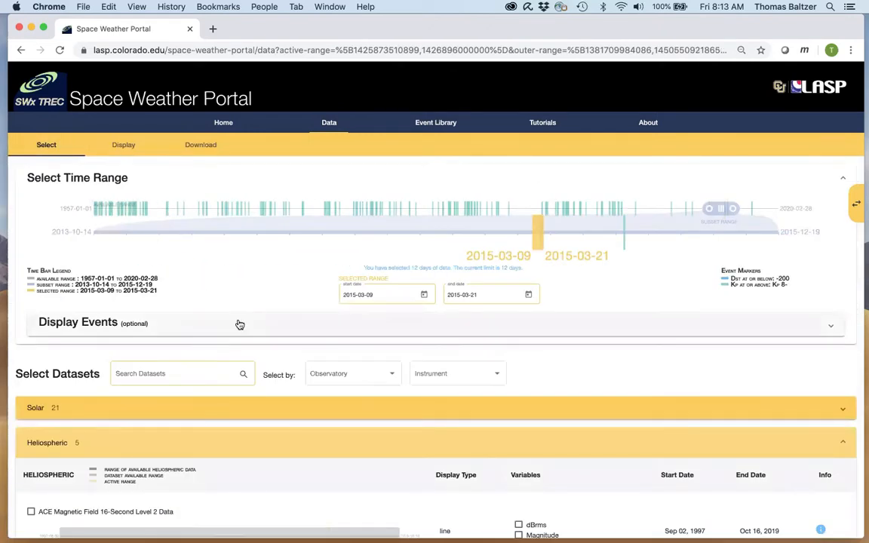
Expand the Solar category, select the SDO AIA 094, 335, 193 image dataset, and plot it together with Vp
click(216, 414)
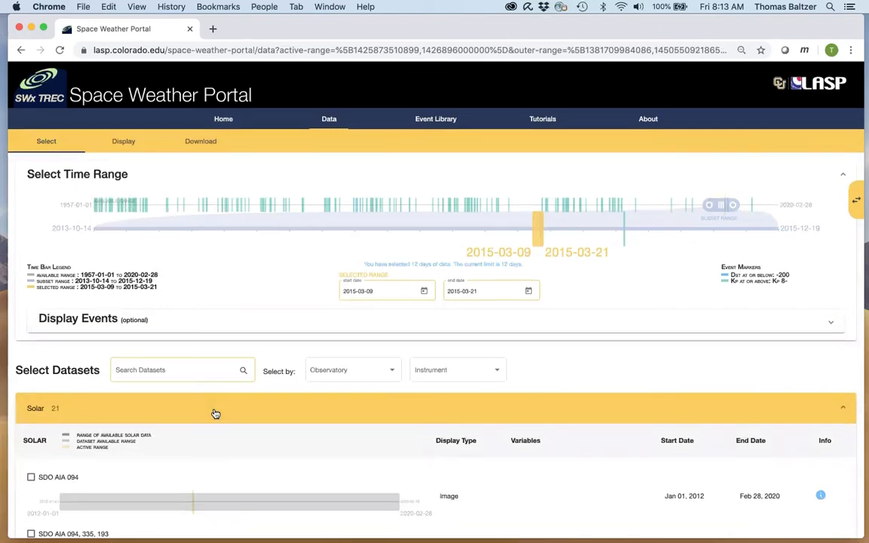
scroll(215, 413, down, 5)
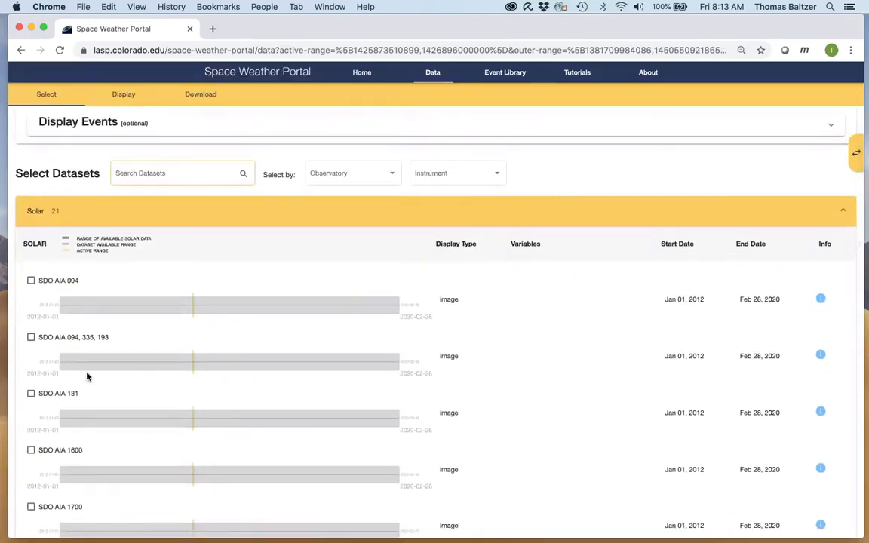
click(31, 337)
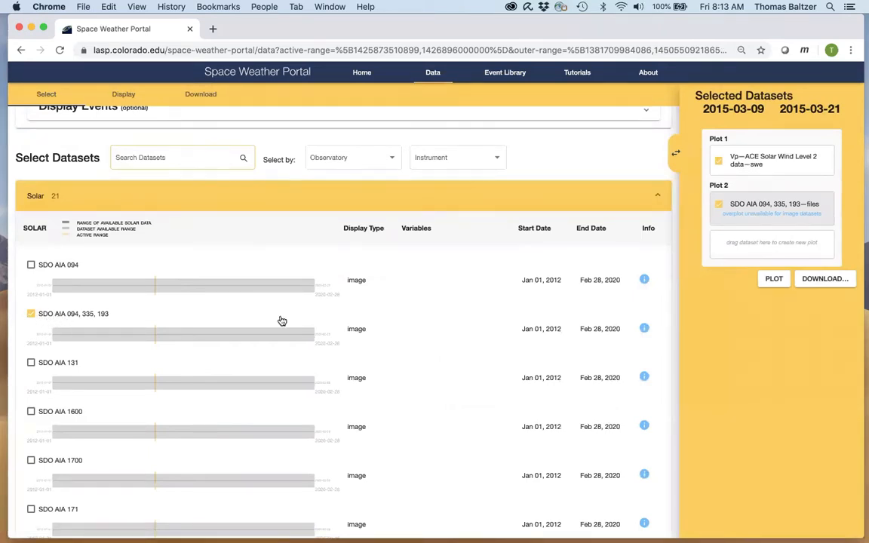
click(779, 279)
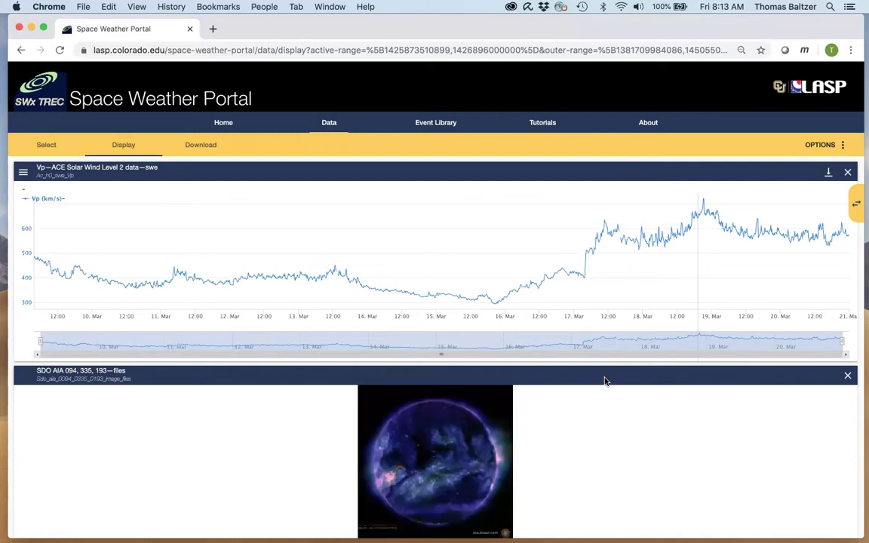
Show the selected datasets and reorder them so the SDO AIA 094, 335, 193 images come above the Vp plot
scroll(606, 381, down, 2)
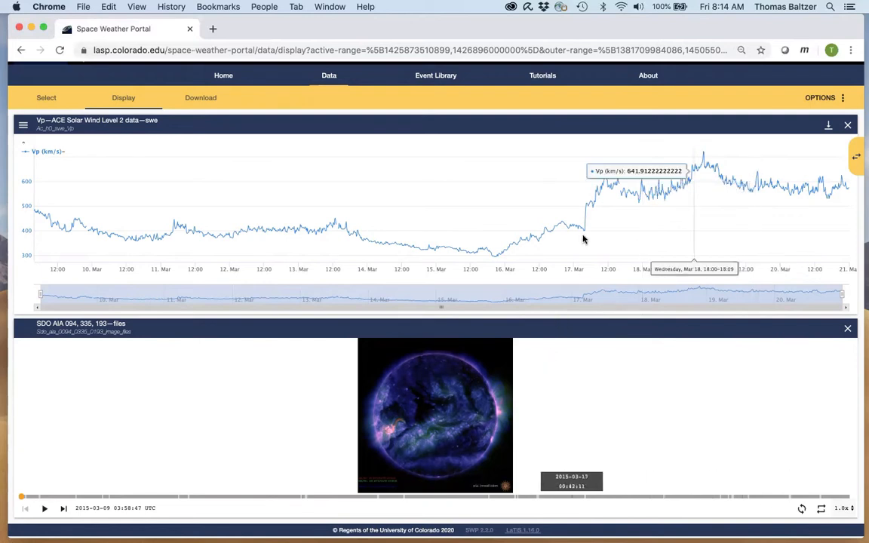
click(857, 160)
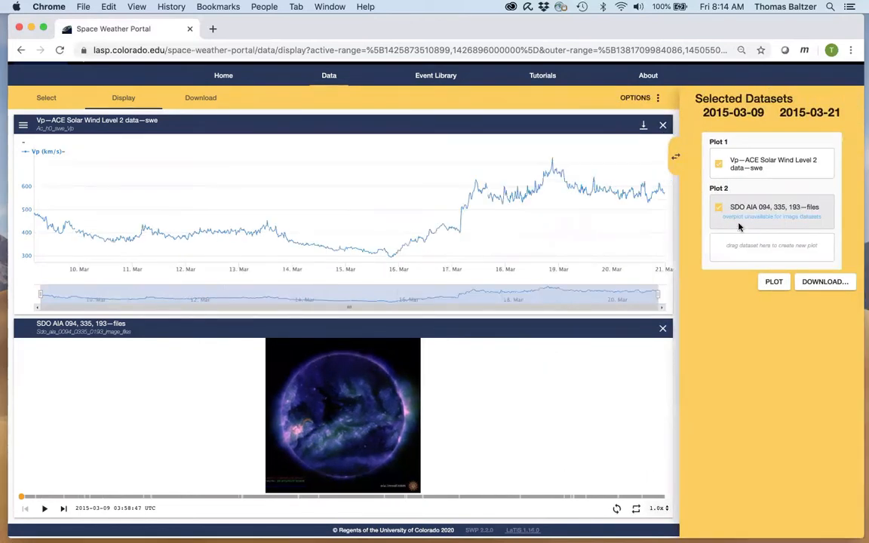
drag(719, 191, 708, 155)
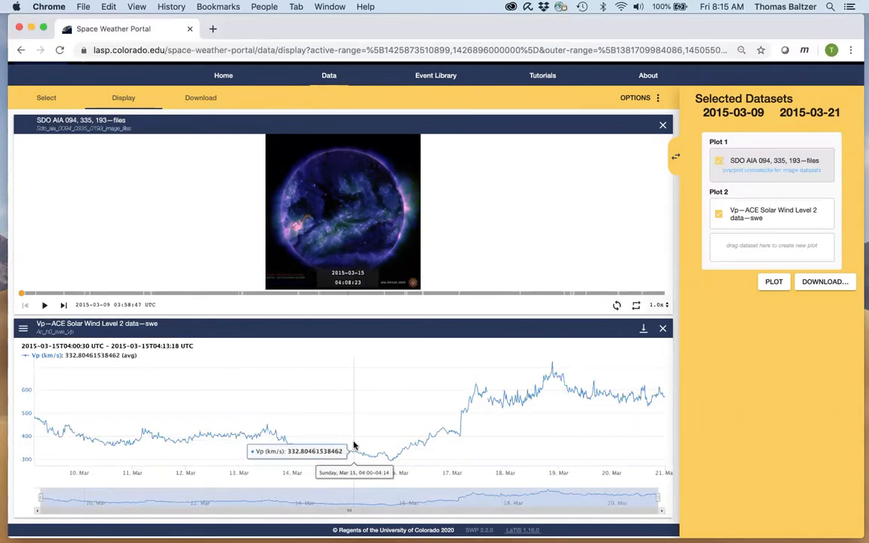
click(337, 293)
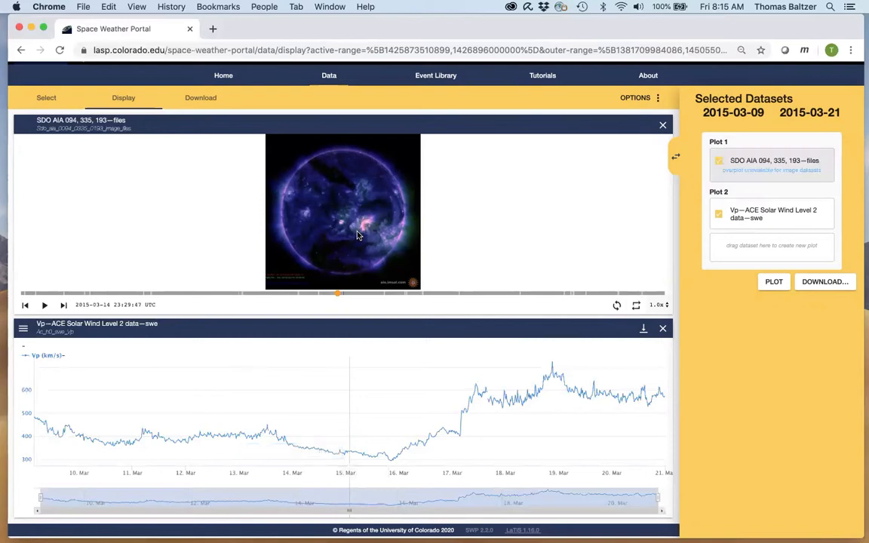
click(25, 307)
click(25, 305)
click(25, 306)
click(25, 306)
click(25, 305)
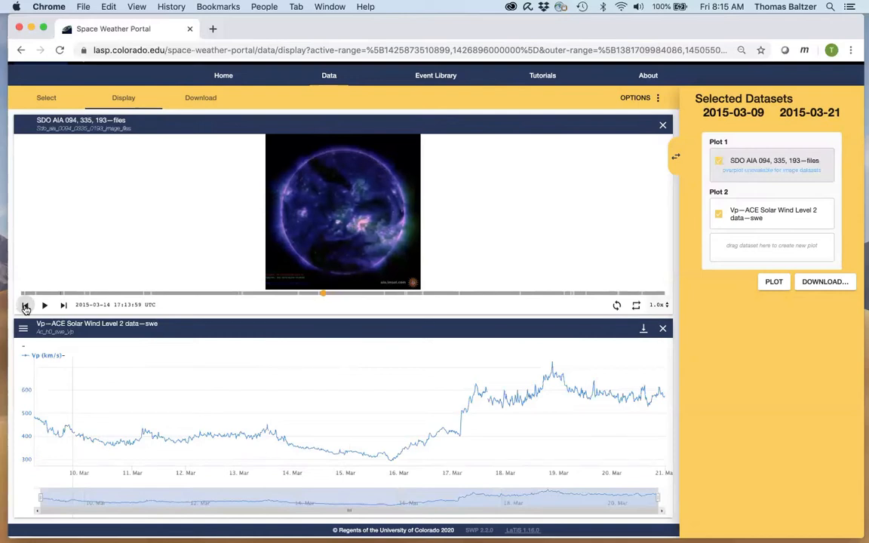
click(25, 305)
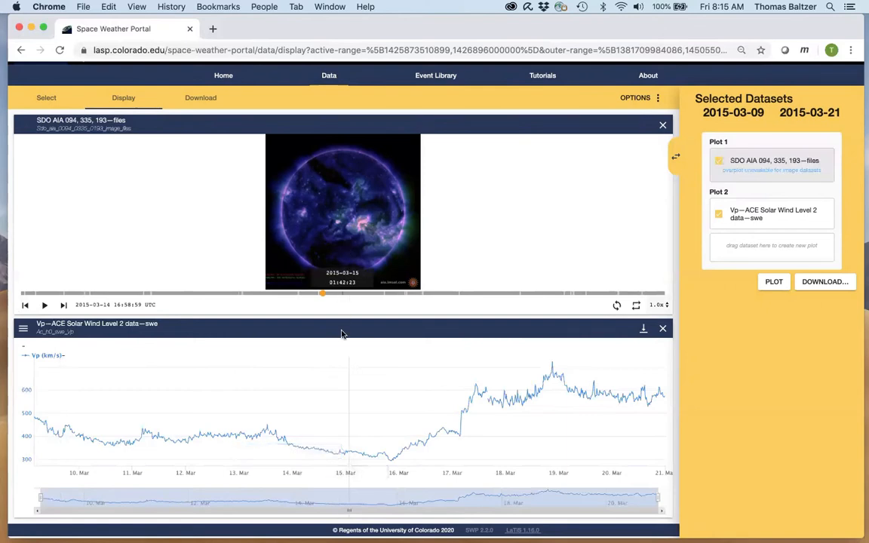
click(659, 98)
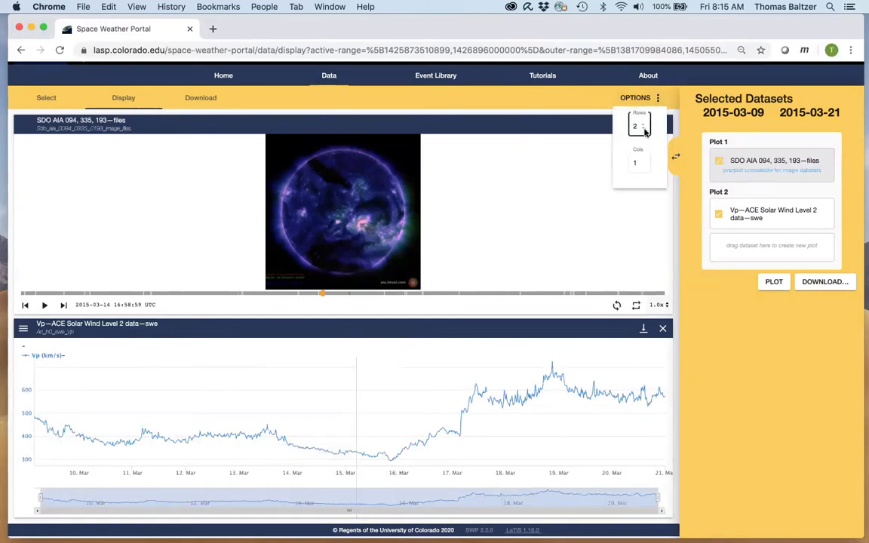
click(644, 130)
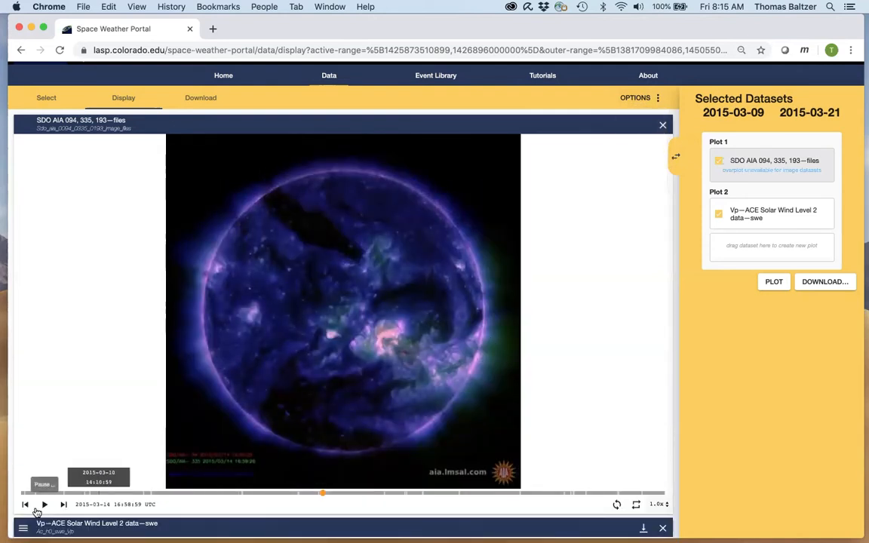
click(308, 494)
click(297, 494)
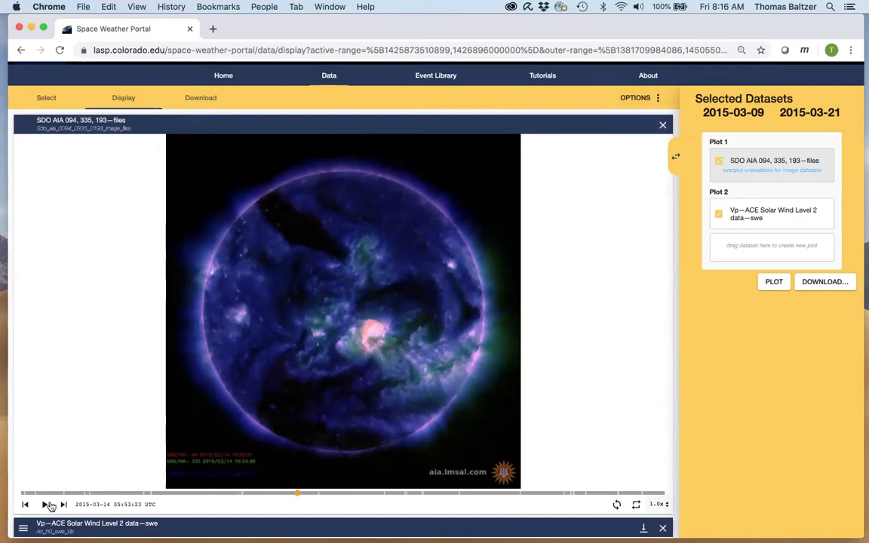
click(314, 493)
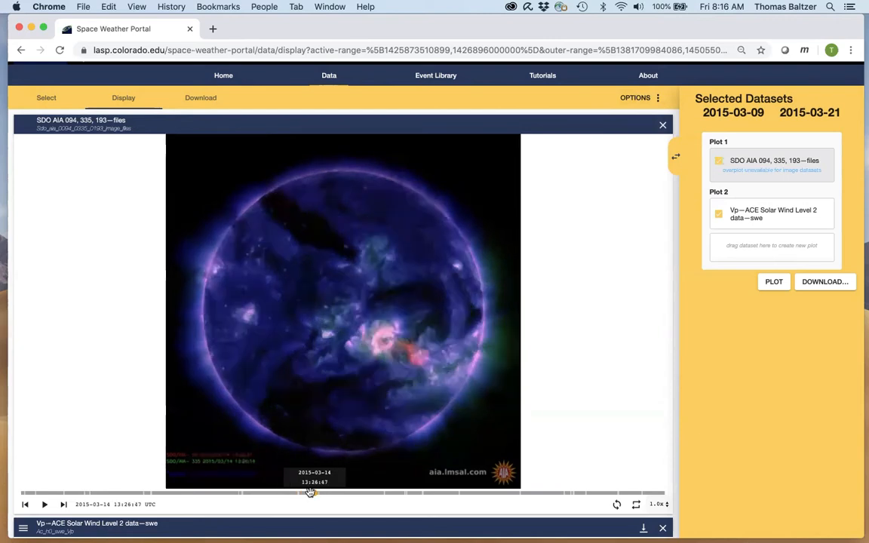
click(45, 504)
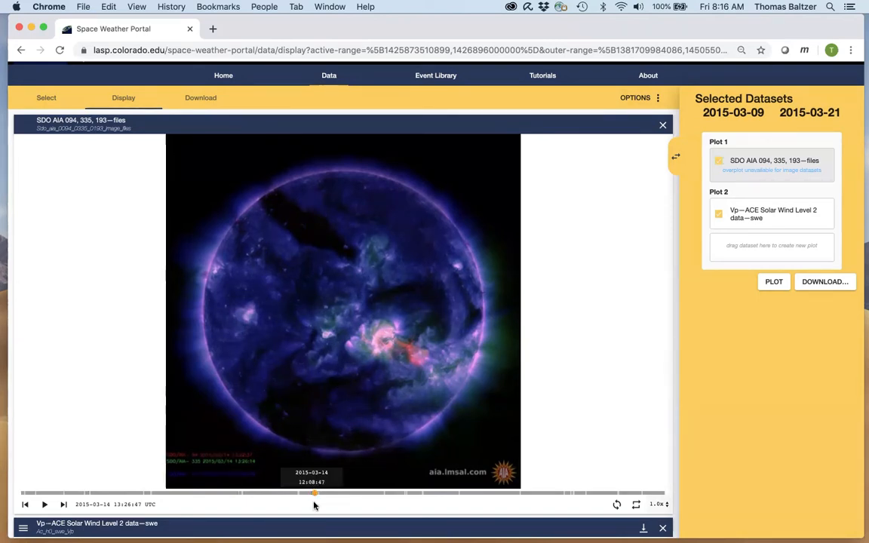
click(456, 53)
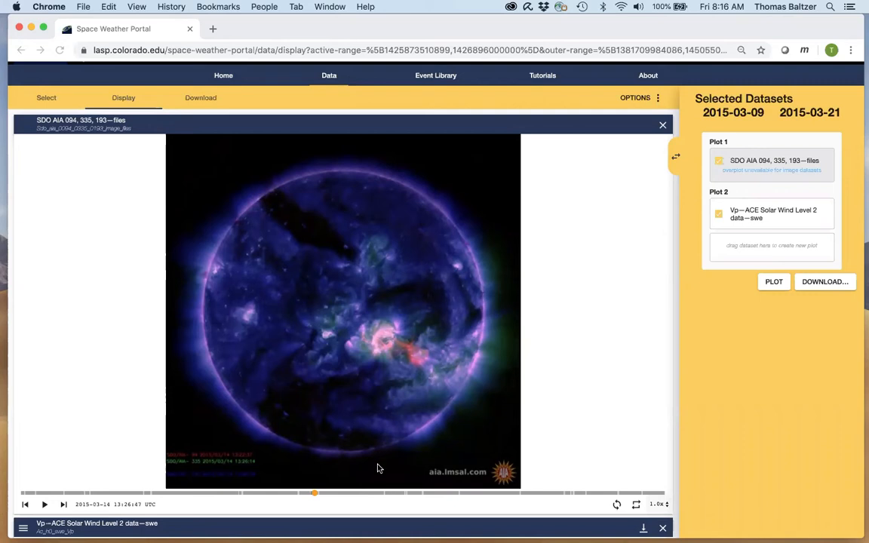
click(344, 494)
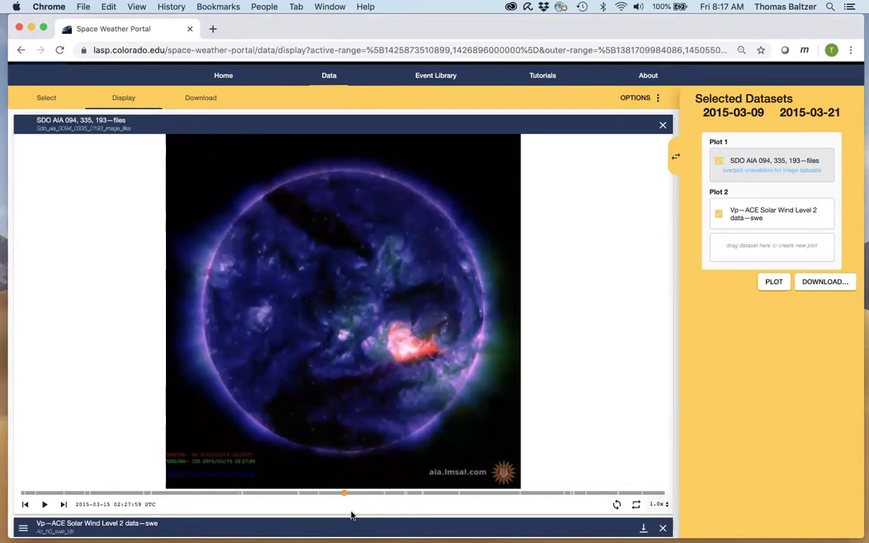
key(Left)
key(Left)
key(Left)
key(Left)
key(Left)
key(Left)
key(Left)
key(Left)
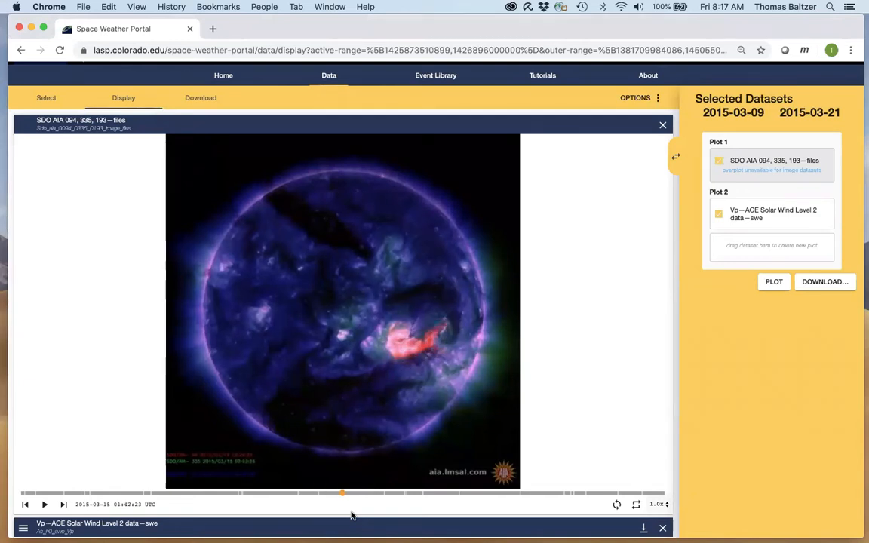
key(Left)
key(Left)
key(Left)
key(Left)
key(Left)
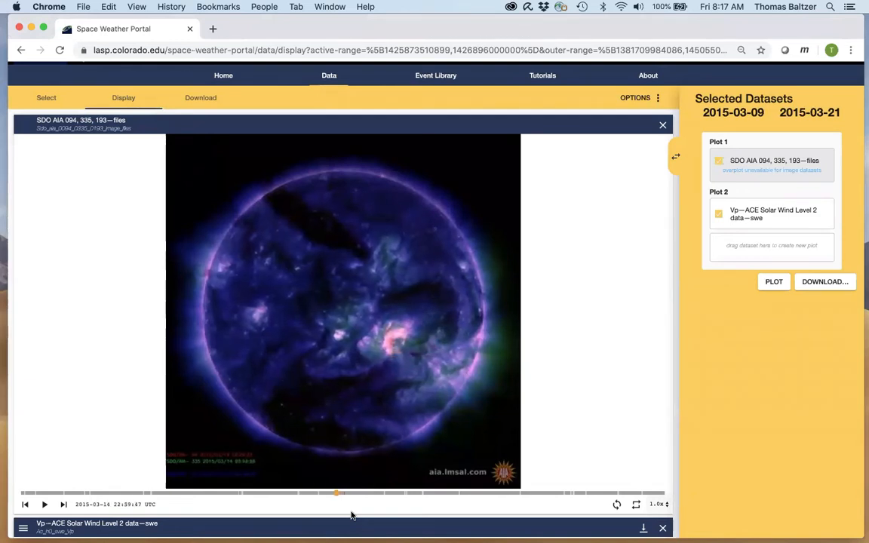
key(Right)
key(Right)
key(Right)
key(Right)
key(Right)
key(Right)
key(Right)
key(Right)
key(Right)
key(Right)
key(Right)
key(Right)
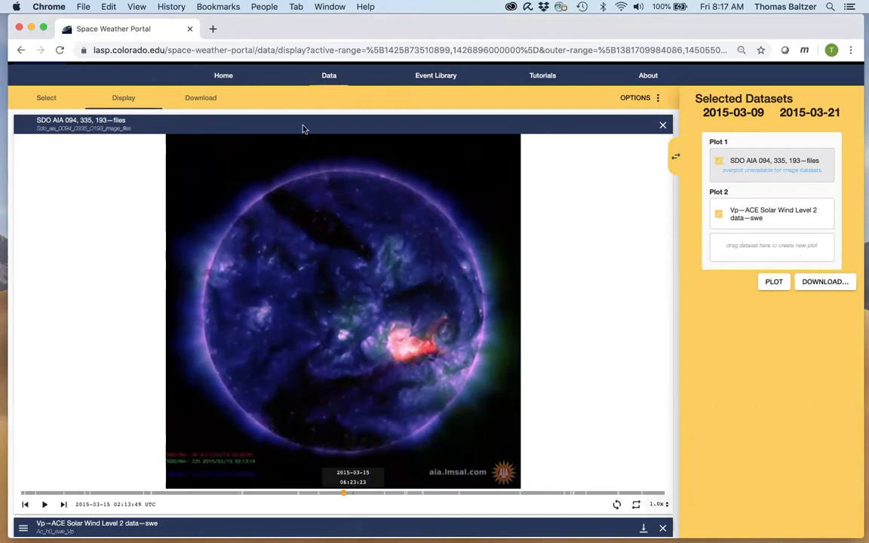
Set the display to 2 rows and return to dataset selection
click(657, 98)
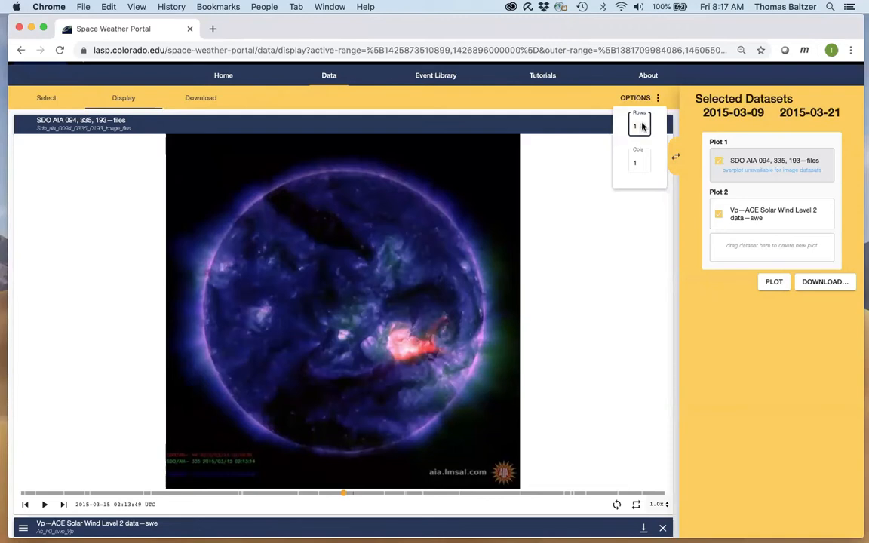
click(642, 124)
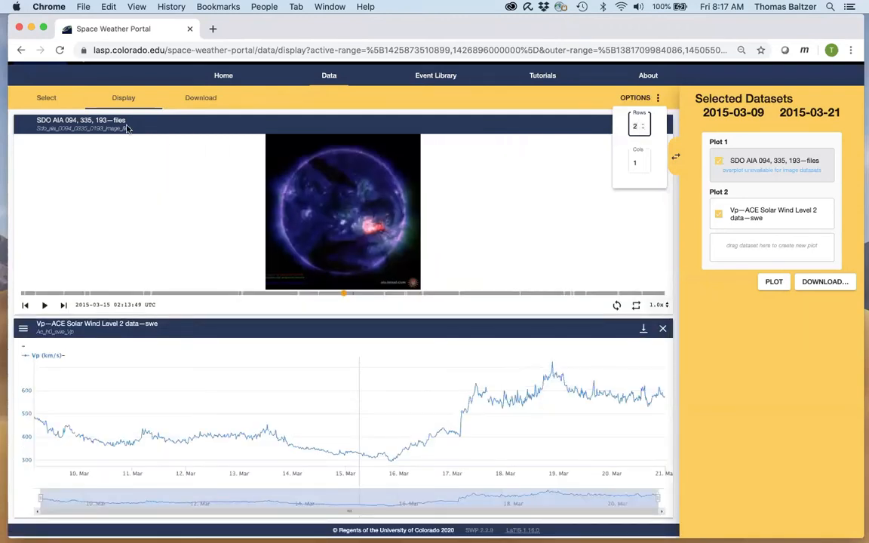
click(45, 99)
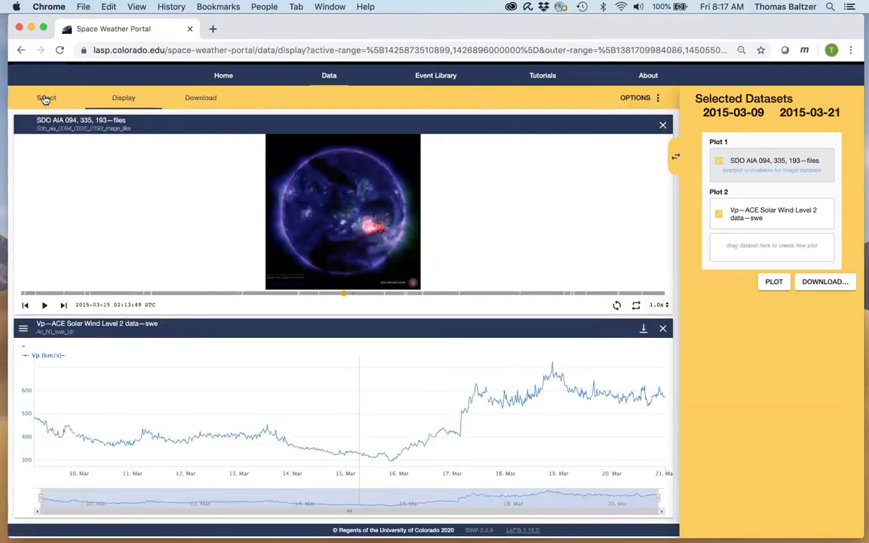
click(45, 99)
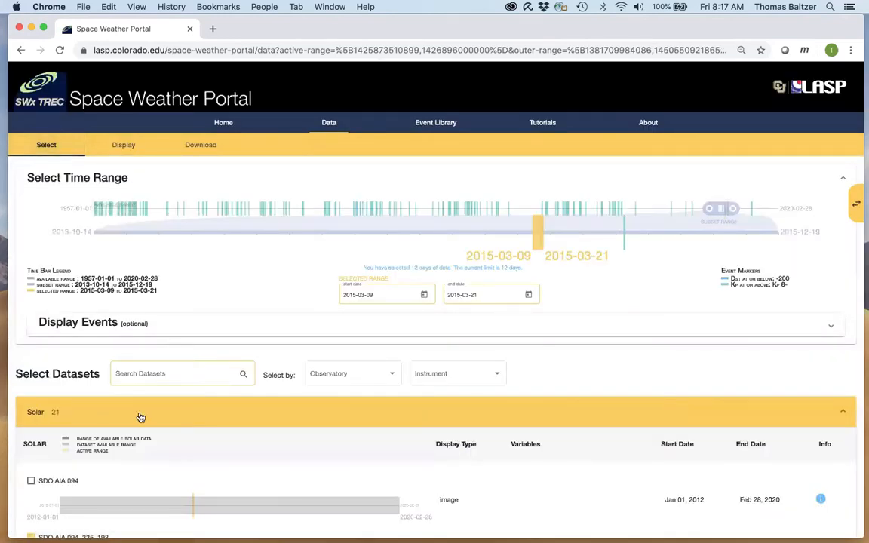
Select the diode171 variable of the SDO EVE L2 Diodes, 10 second dataset and plot it with the other datasets
scroll(141, 417, down, 3)
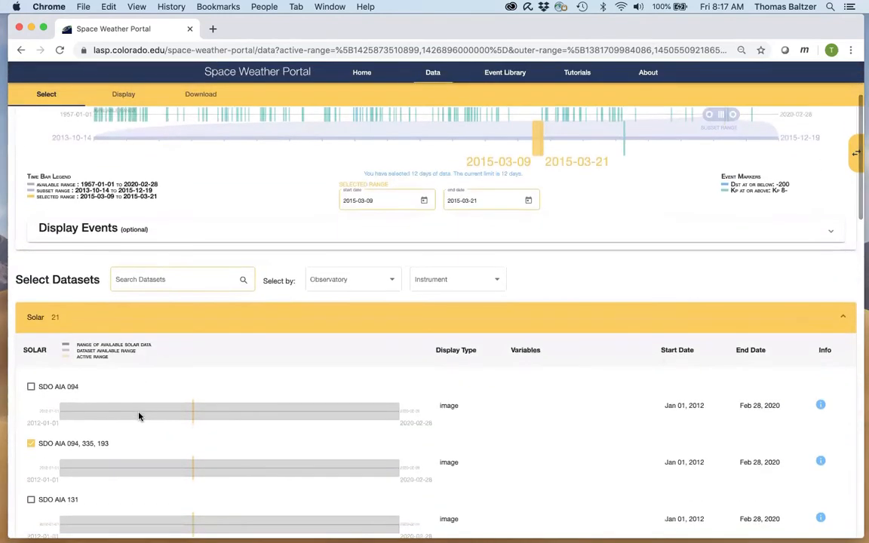
scroll(138, 416, down, 10)
scroll(141, 418, down, 6)
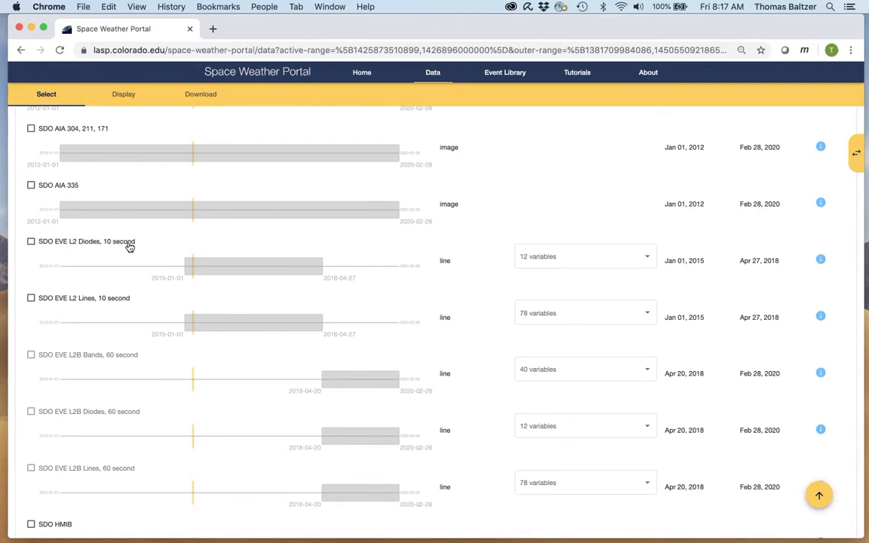
click(578, 256)
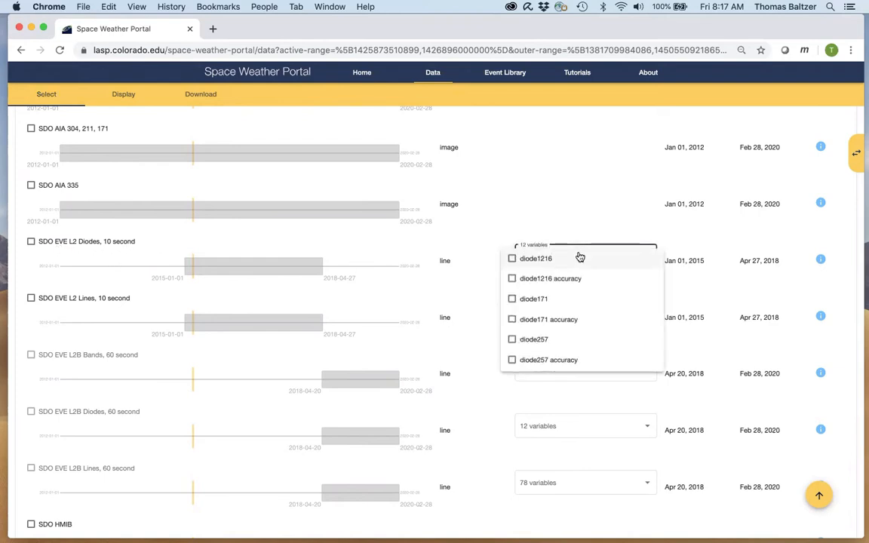
click(582, 299)
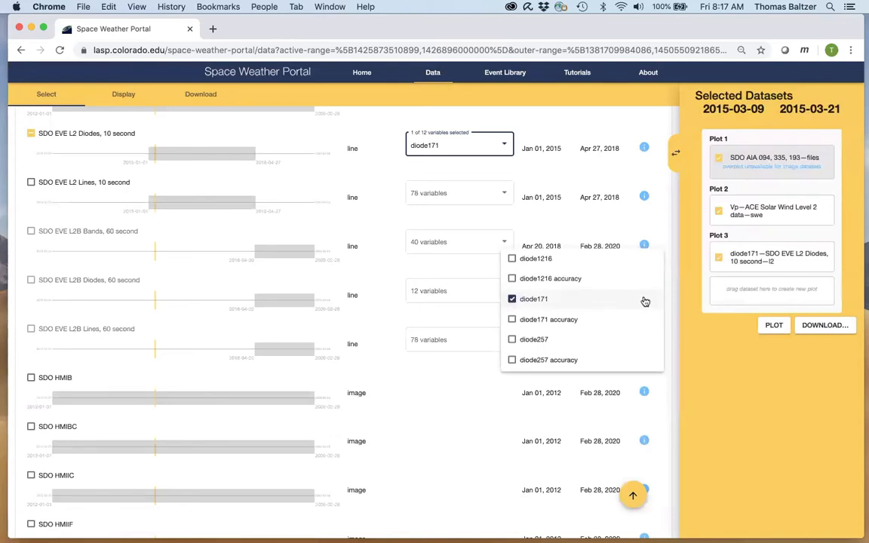
click(781, 327)
click(780, 327)
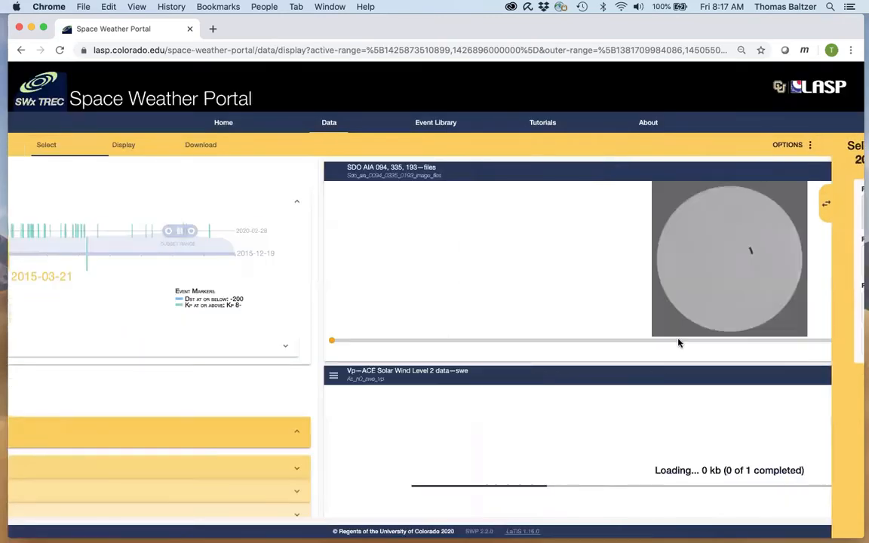
Reorder the selected datasets so the diode171 plot comes first, above the SDO AIA images
scroll(541, 396, down, 5)
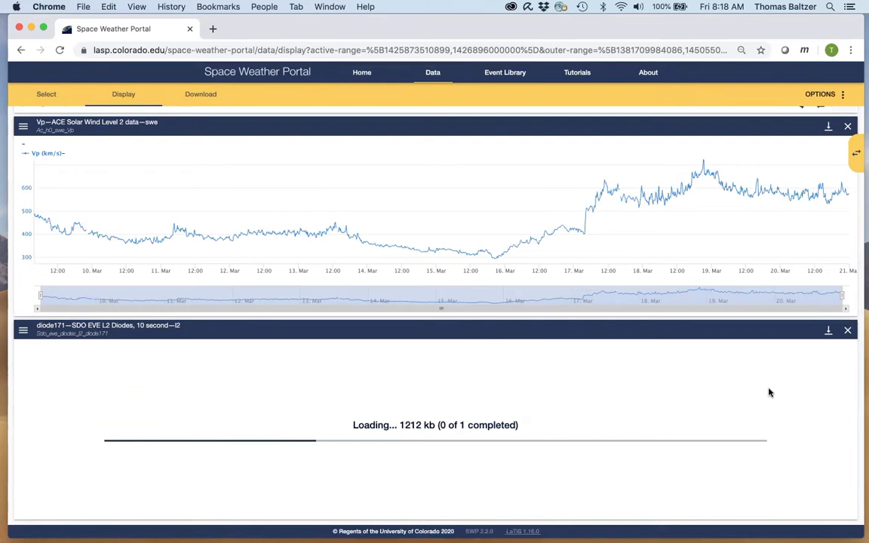
click(857, 153)
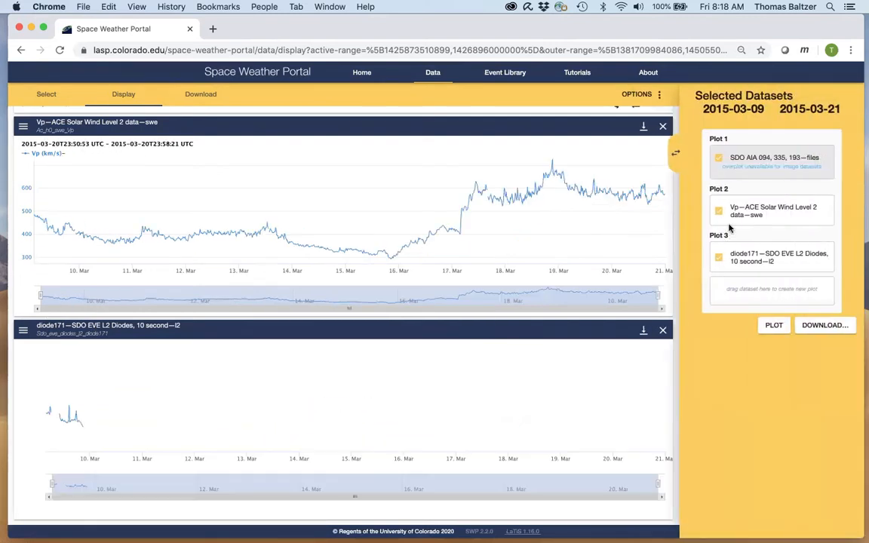
drag(718, 236, 718, 139)
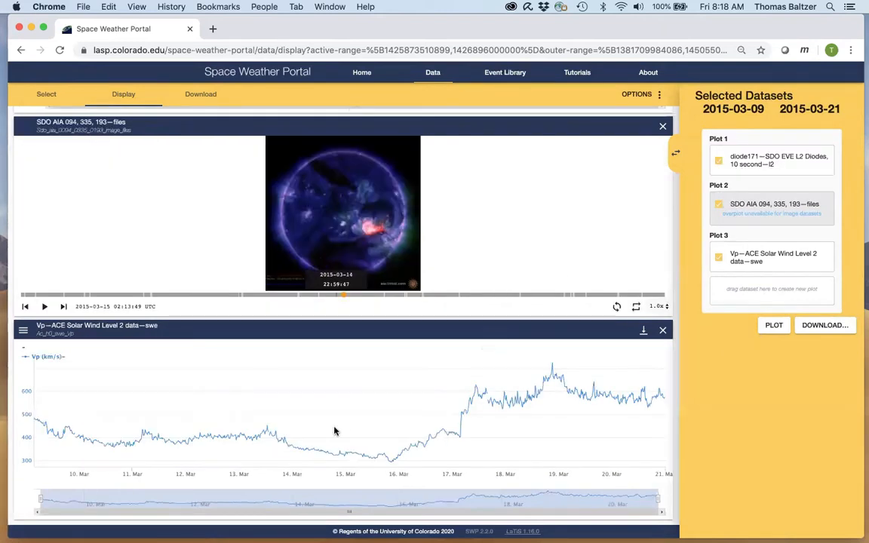
scroll(352, 397, up, 5)
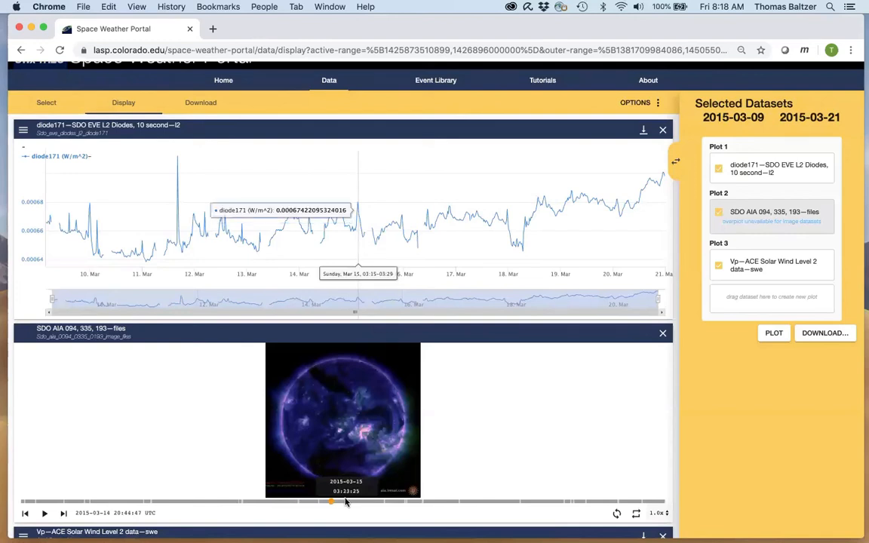
click(345, 501)
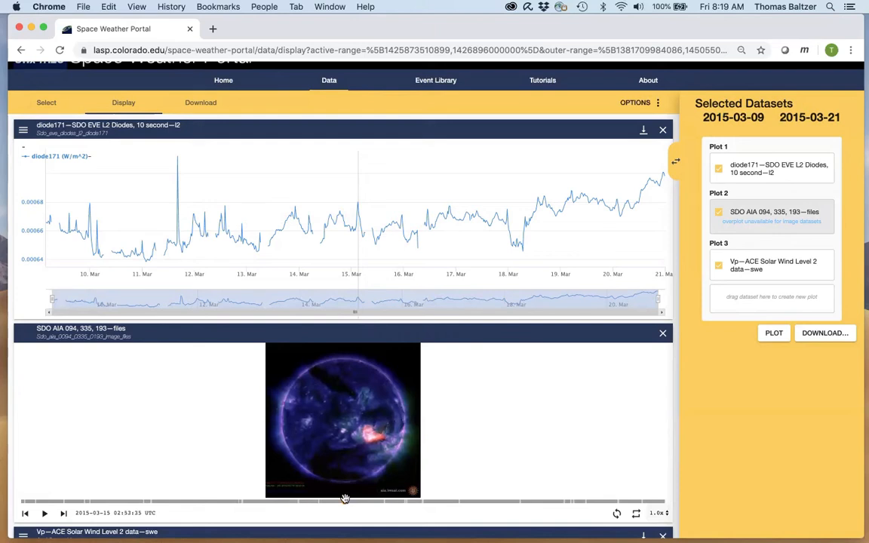
click(156, 502)
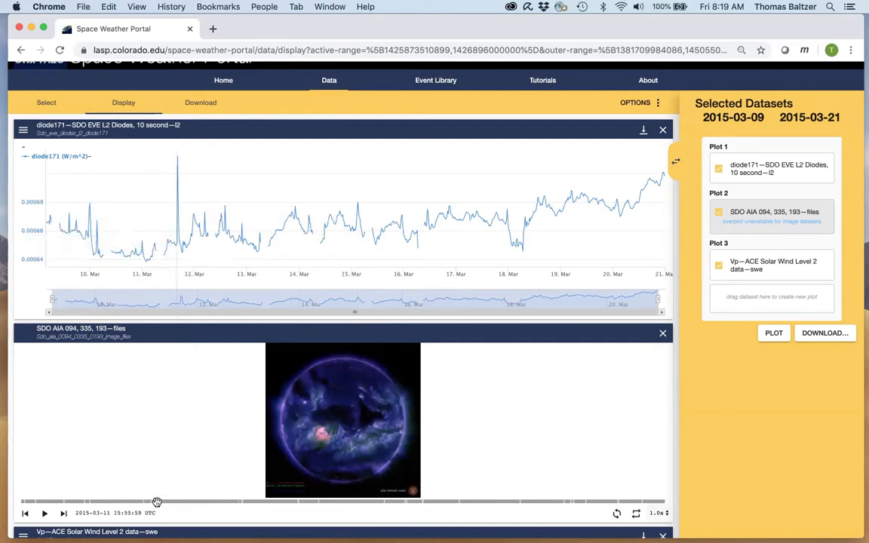
click(156, 502)
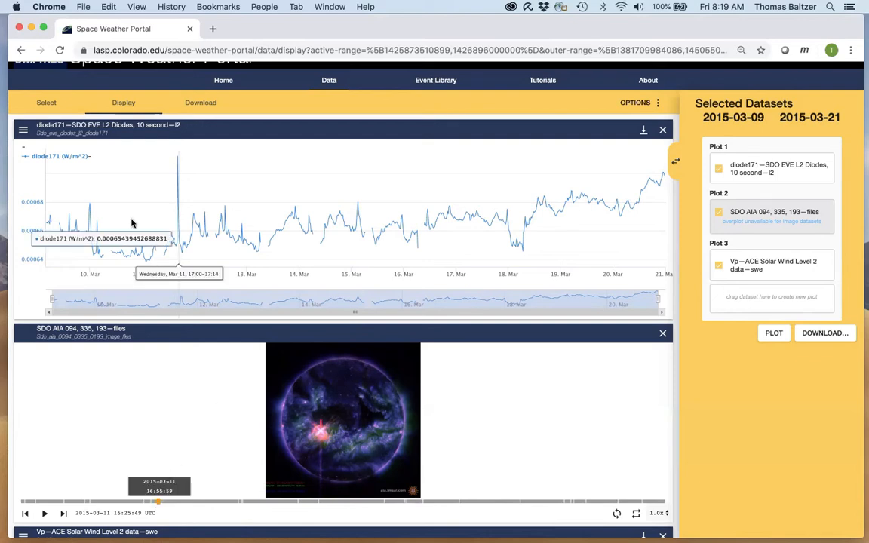
click(42, 101)
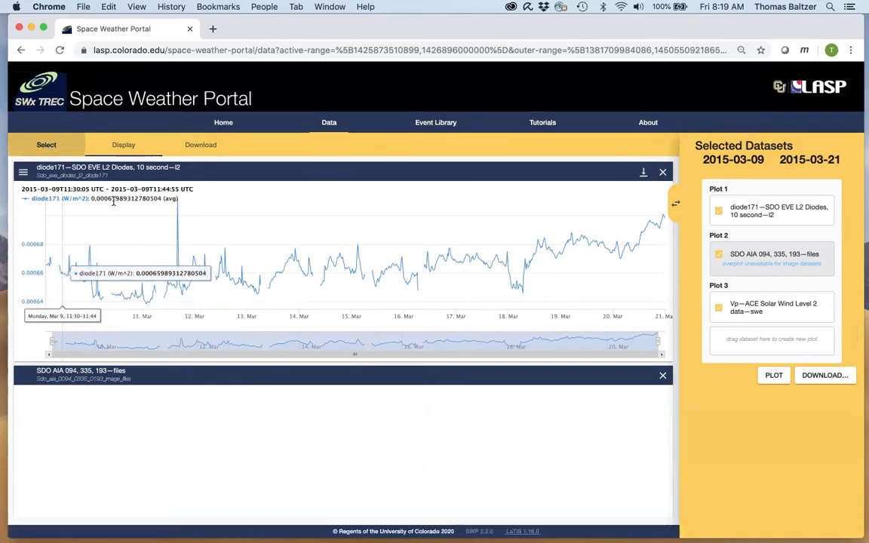
Open the information for the SDO EVE L2 Diodes, 10 second dataset, read its mission and instrument descriptions, and collapse it
scroll(659, 466, down, 5)
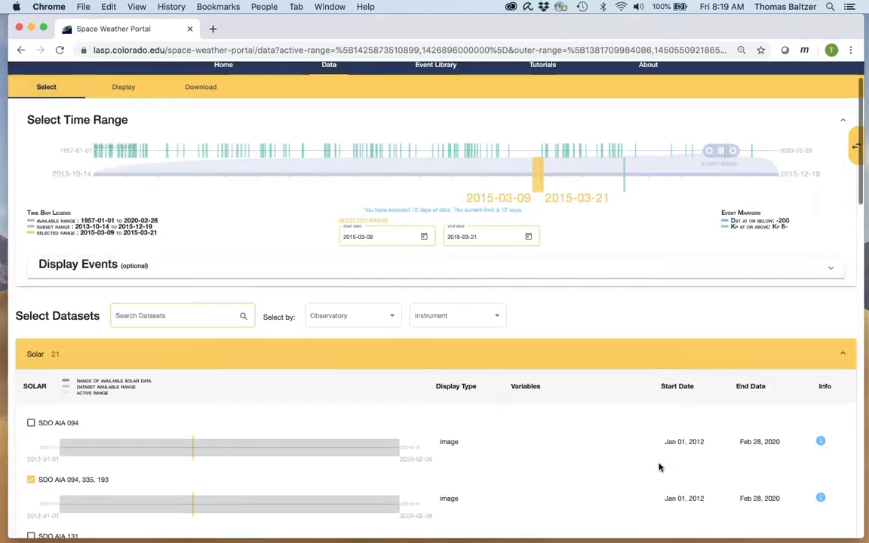
scroll(660, 467, down, 12)
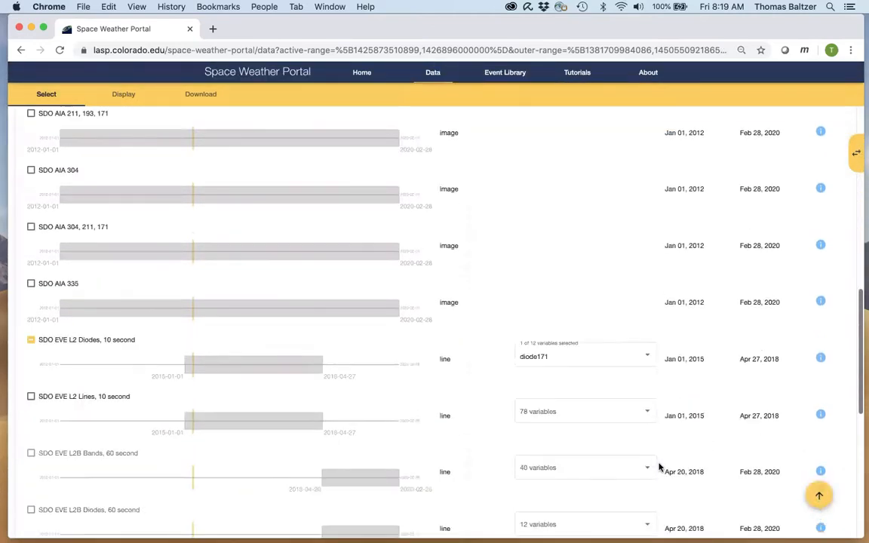
scroll(659, 466, up, 5)
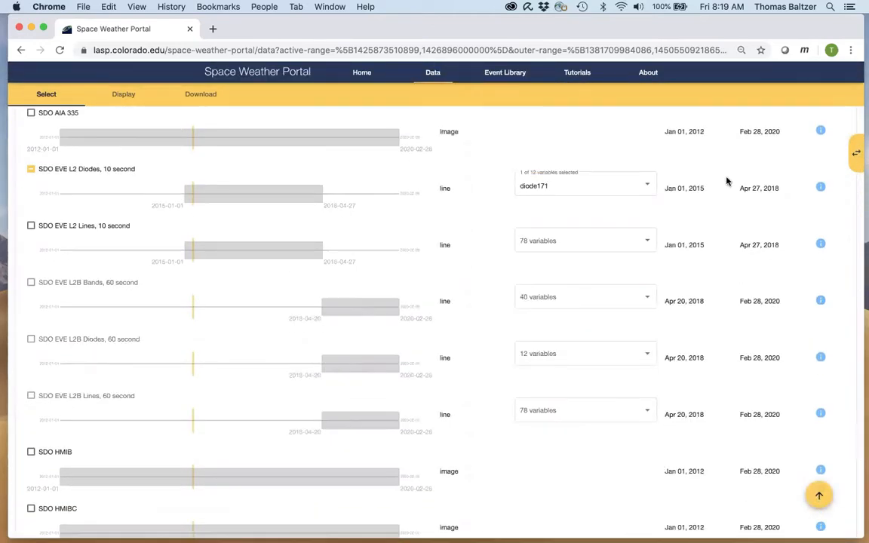
click(820, 187)
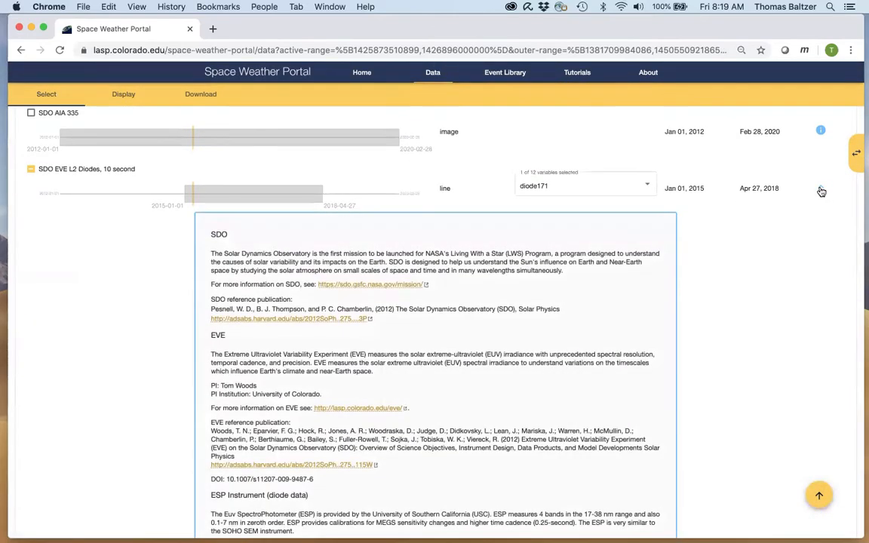
scroll(504, 335, down, 2)
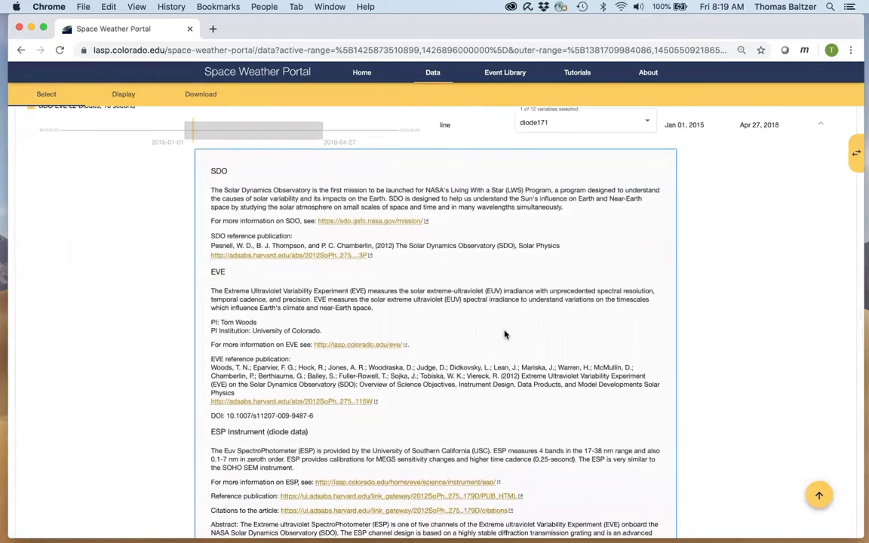
scroll(505, 334, down, 1)
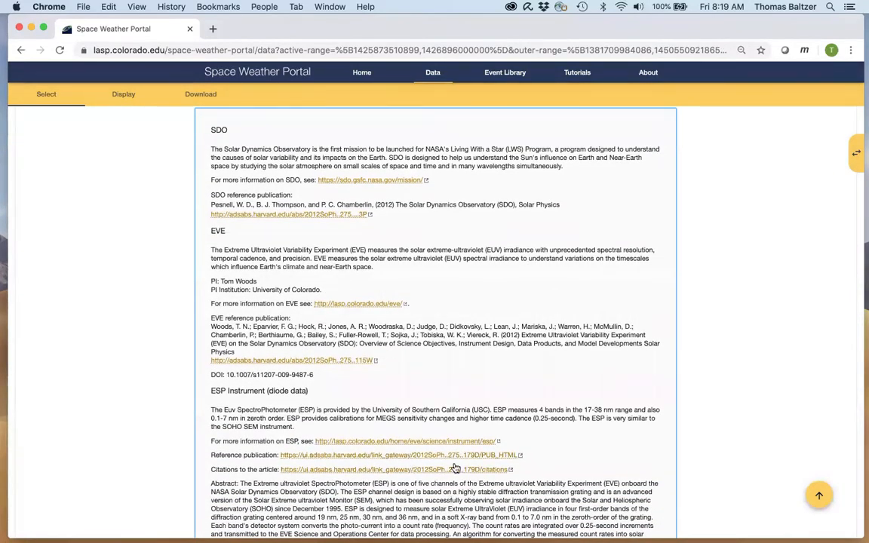
scroll(452, 475, up, 5)
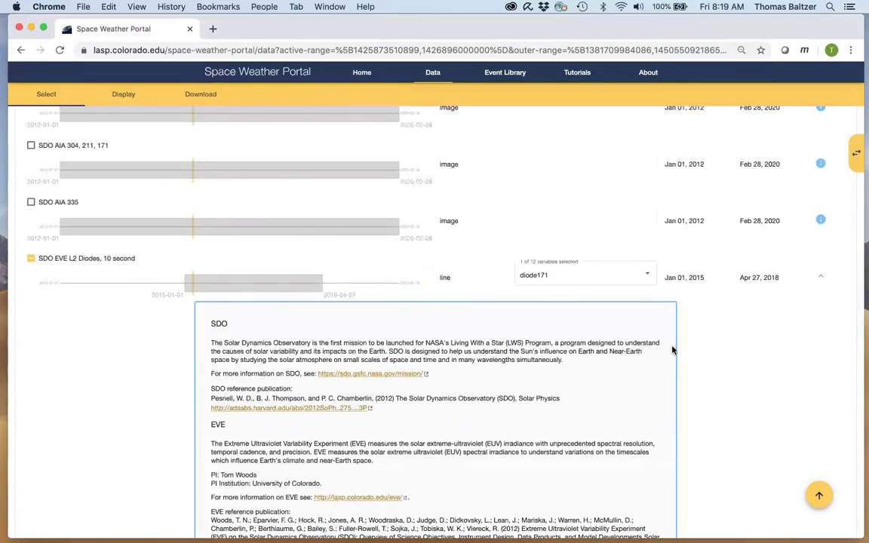
click(821, 278)
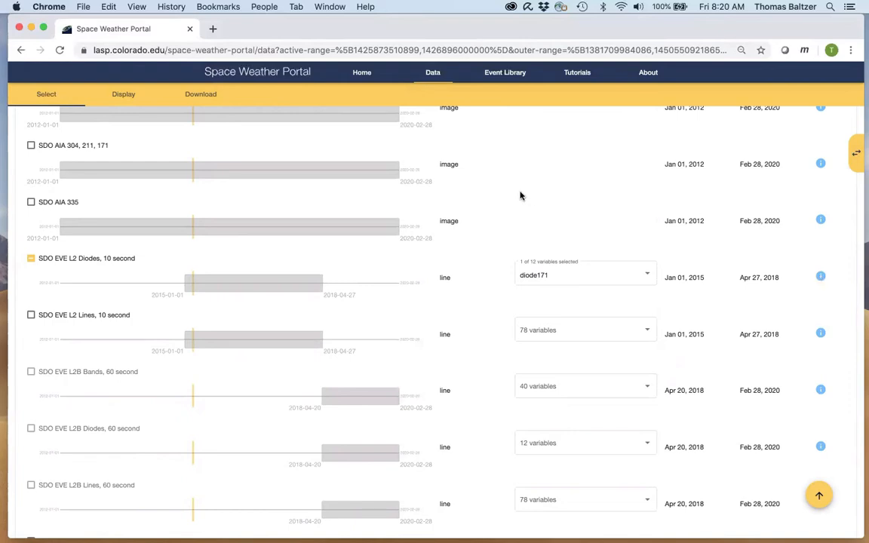
Check the plotted datasets in the display view and return to dataset selection
scroll(509, 201, up, 4)
scroll(397, 178, up, 7)
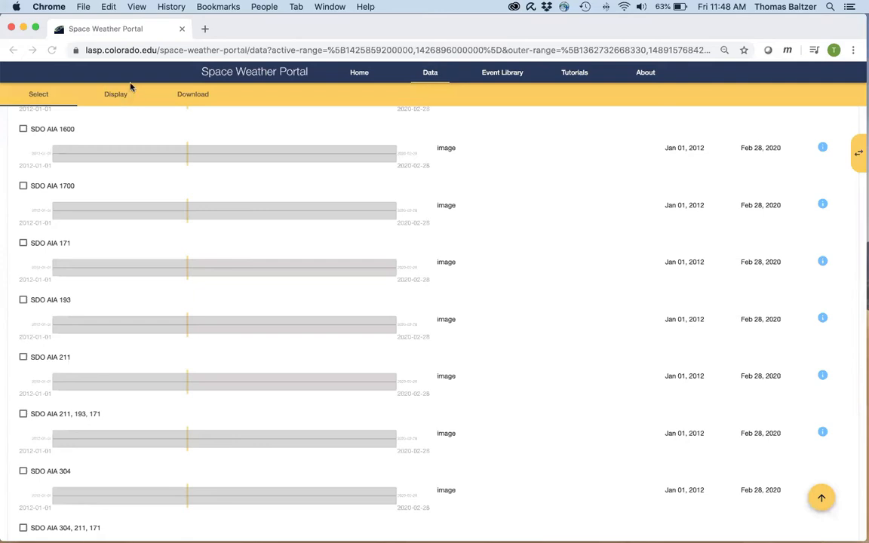
click(83, 92)
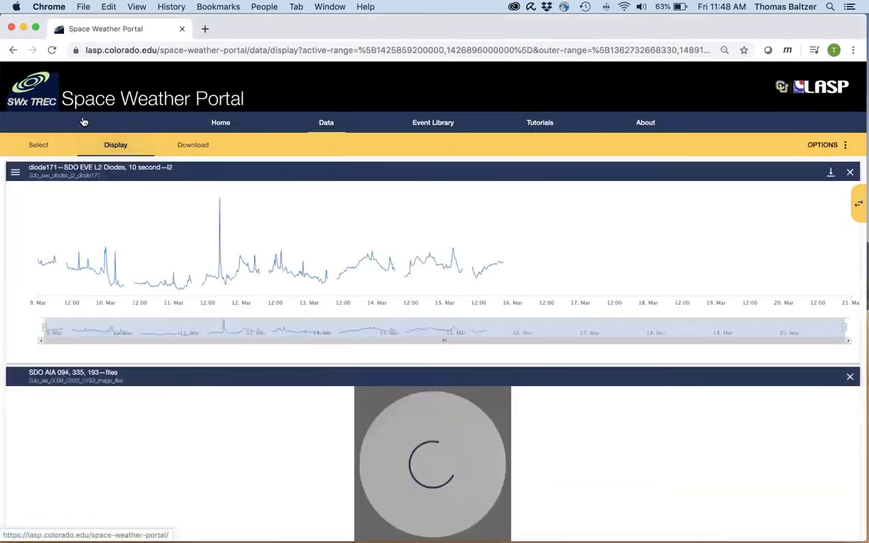
click(41, 145)
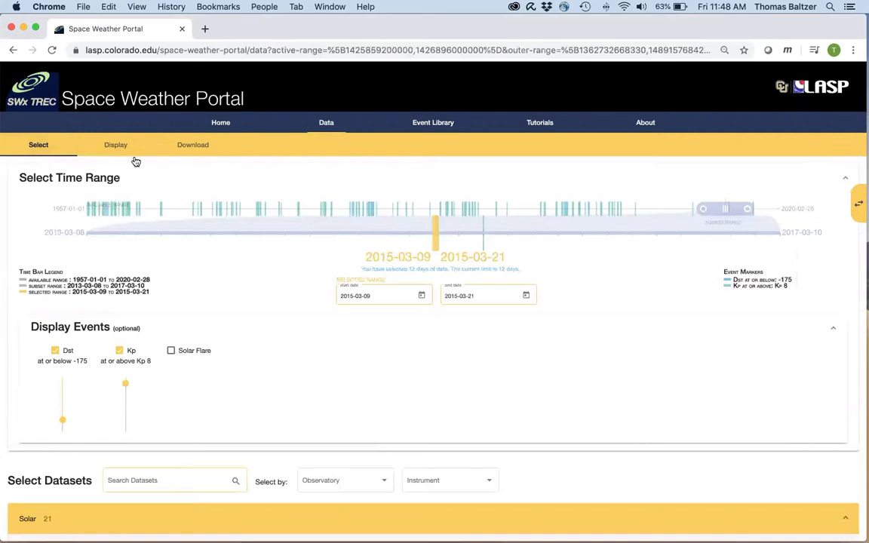
Examine the options for narrowing the dataset list: the observatory filter, the instrument filter and the dataset search
scroll(157, 256, down, 2)
scroll(157, 256, down, 4)
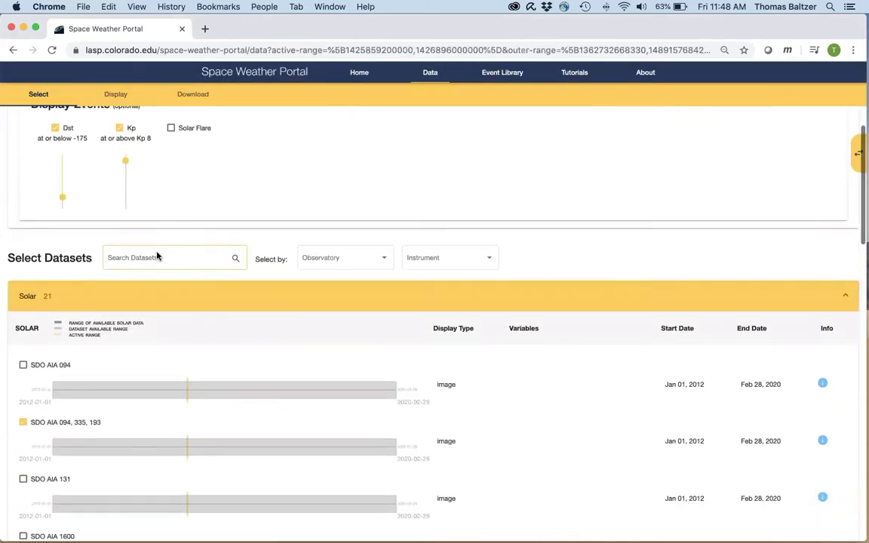
scroll(157, 256, up, 2)
scroll(157, 256, up, 3)
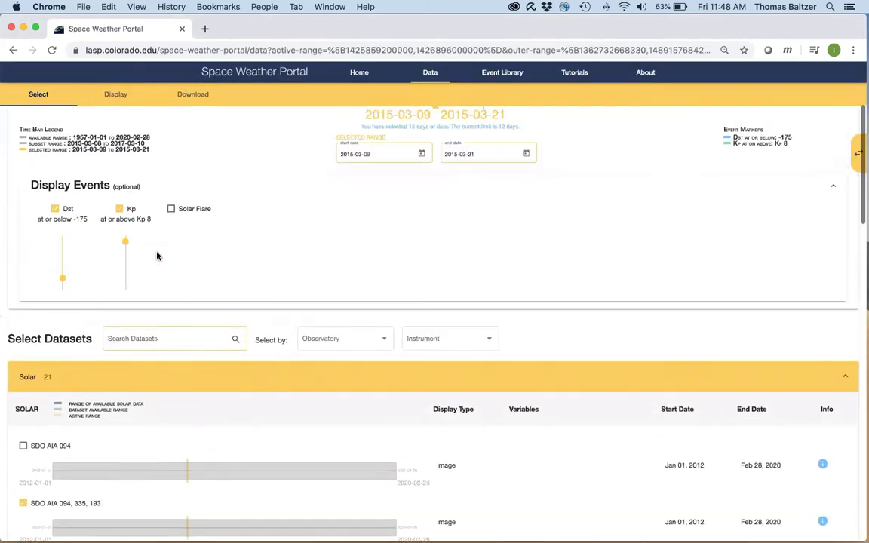
scroll(157, 256, up, 1)
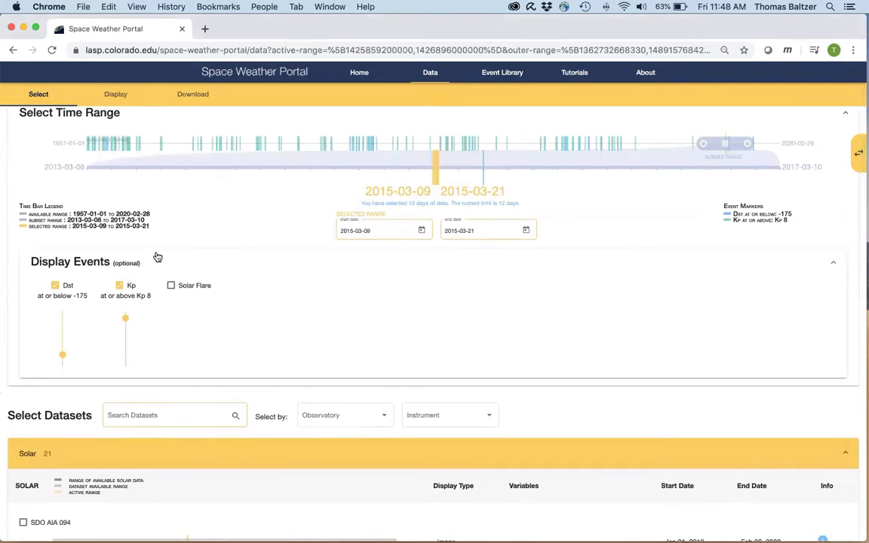
scroll(157, 257, down, 5)
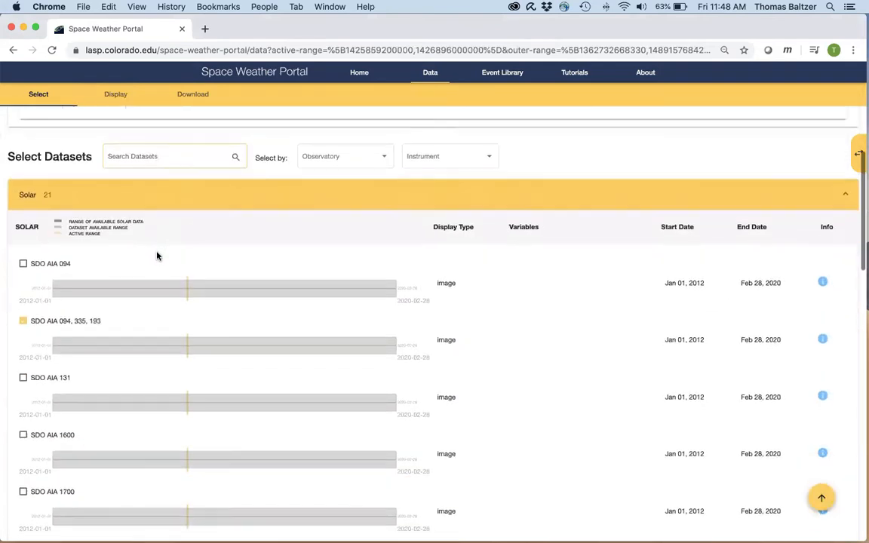
click(384, 157)
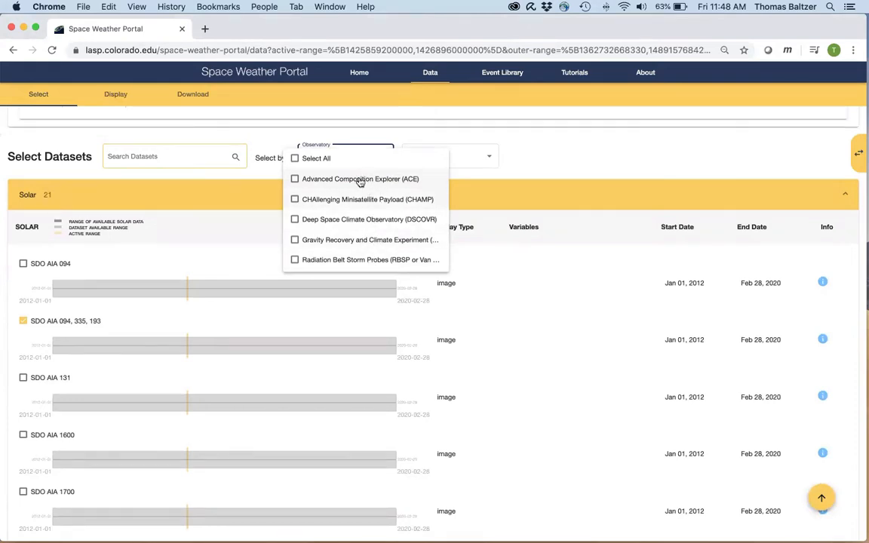
click(442, 156)
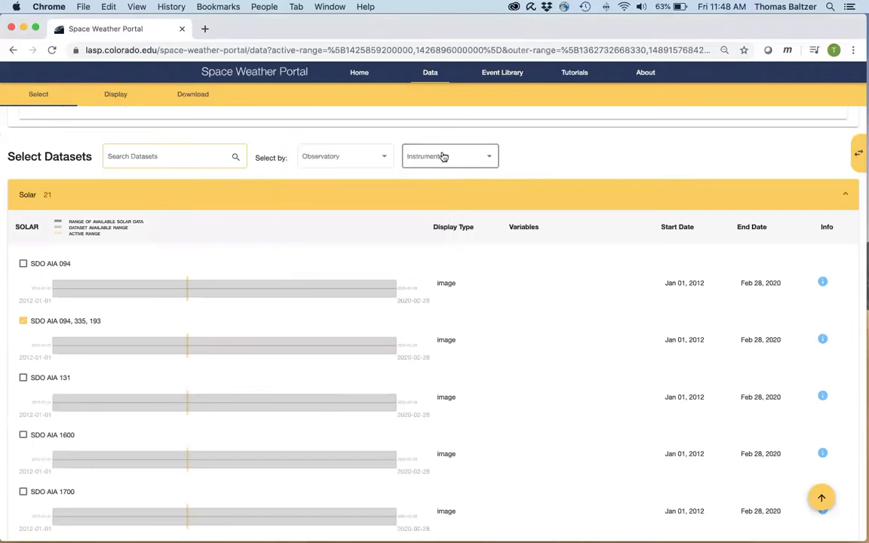
click(442, 157)
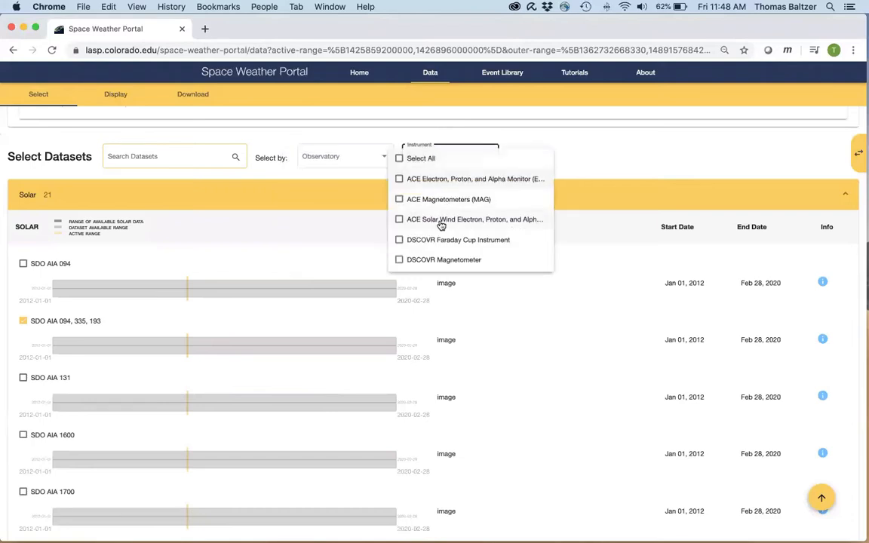
scroll(438, 259, down, 3)
scroll(438, 260, down, 2)
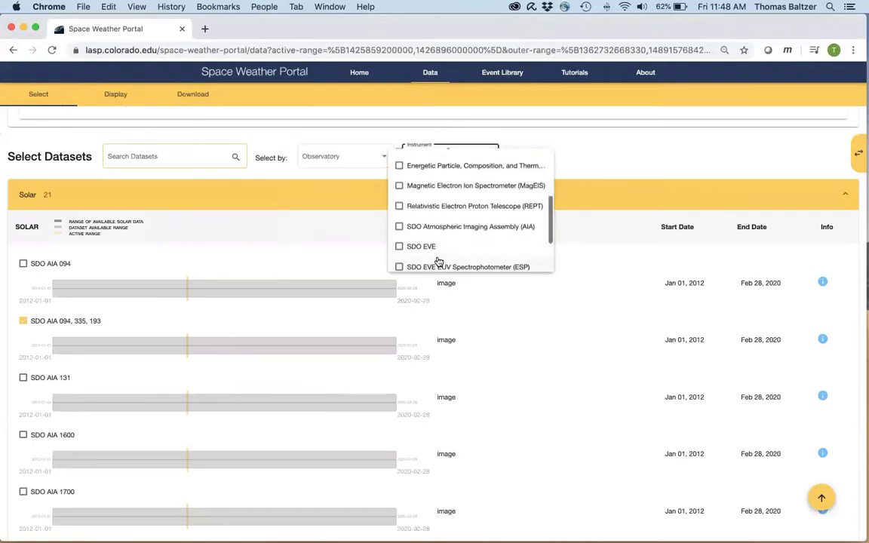
click(264, 140)
click(191, 156)
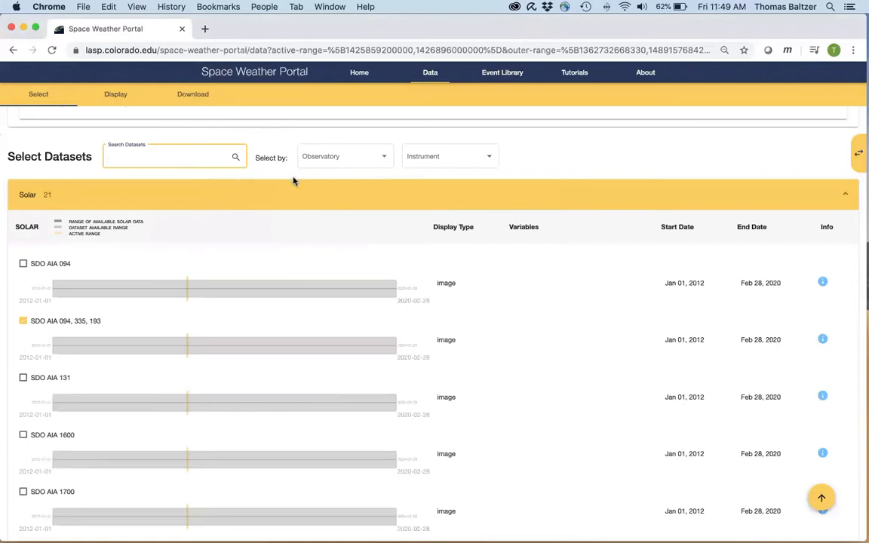
Filter the datasets by the Advanced Composition Explorer (ACE) observatory and expand the Heliospheric category
click(384, 158)
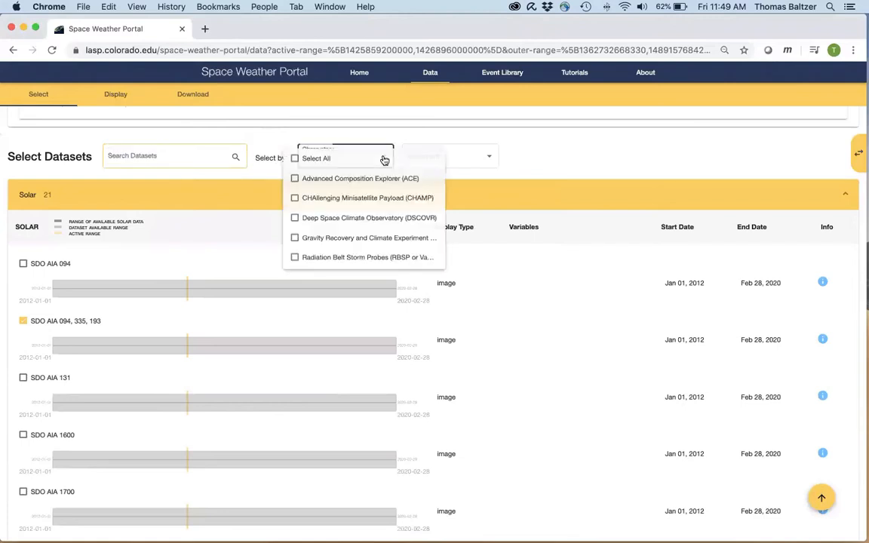
click(361, 180)
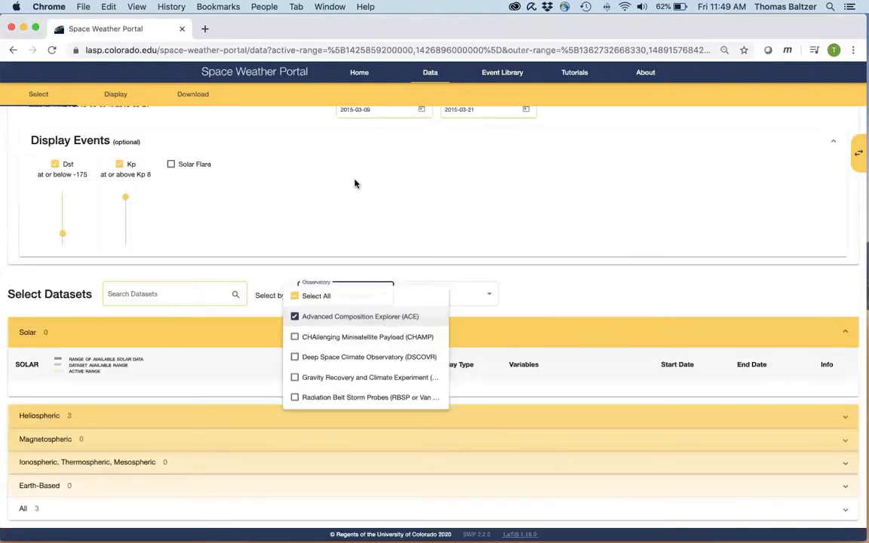
click(355, 183)
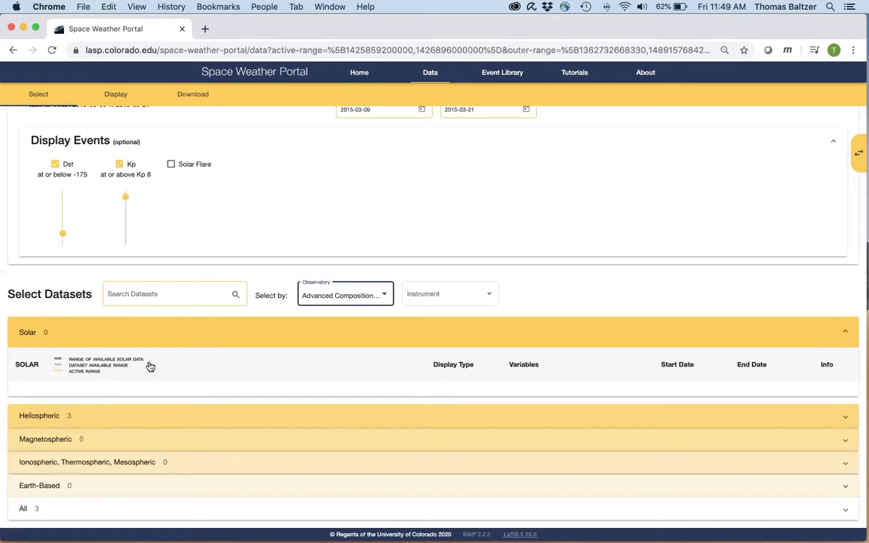
click(112, 421)
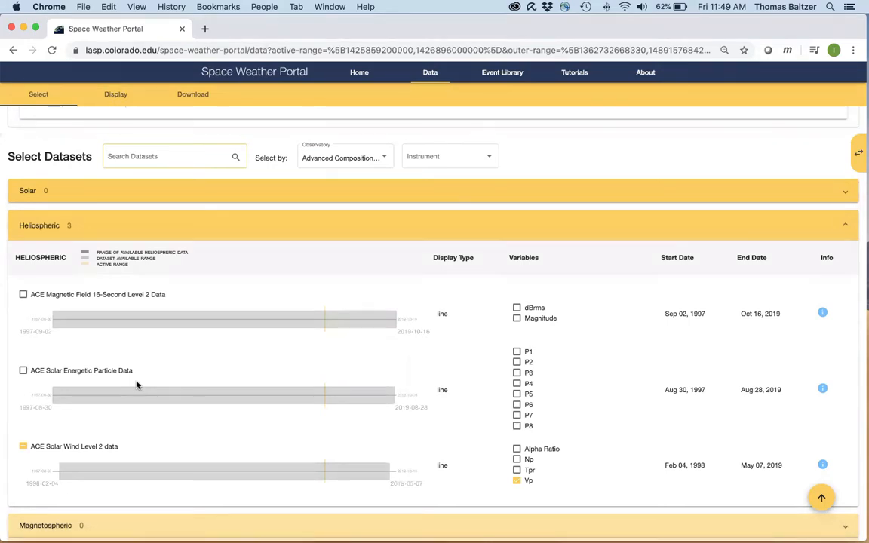
Select variables P7 and P8 of ACE Solar Energetic Particle Data and plot them with the other datasets
click(518, 416)
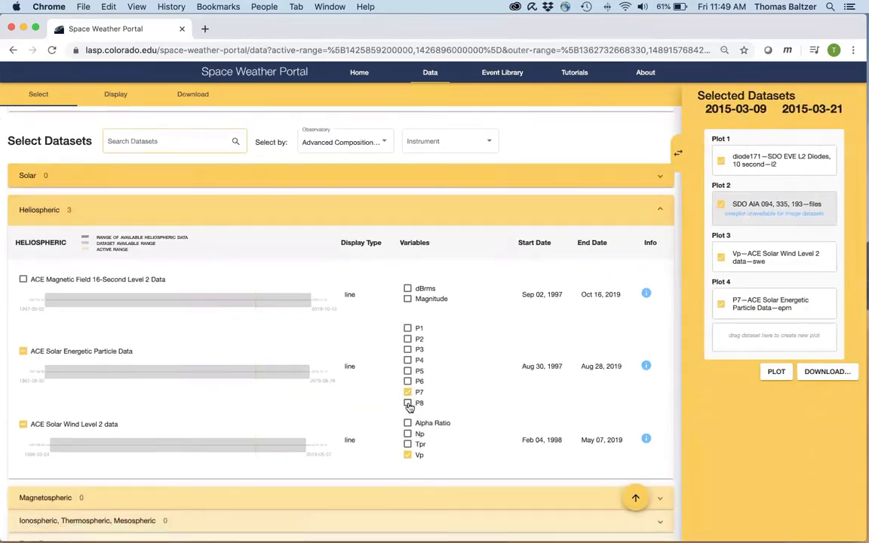
click(408, 403)
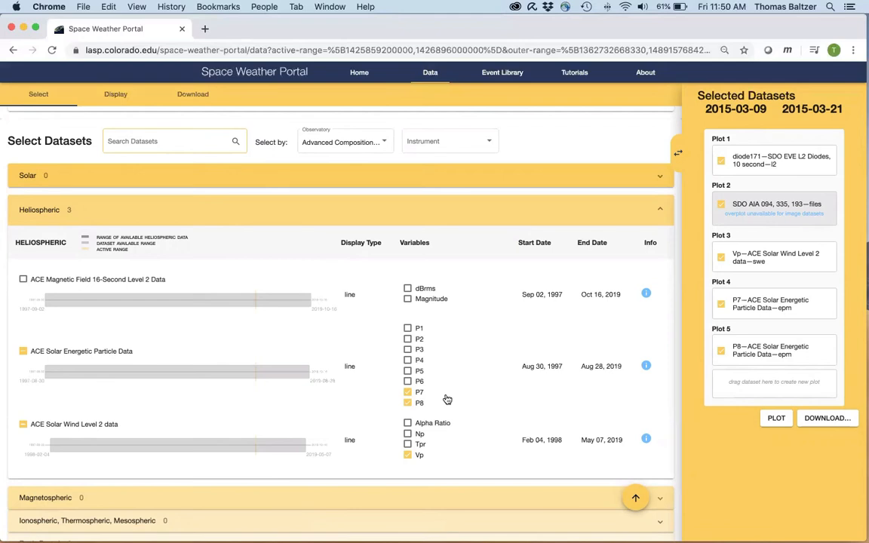
click(773, 418)
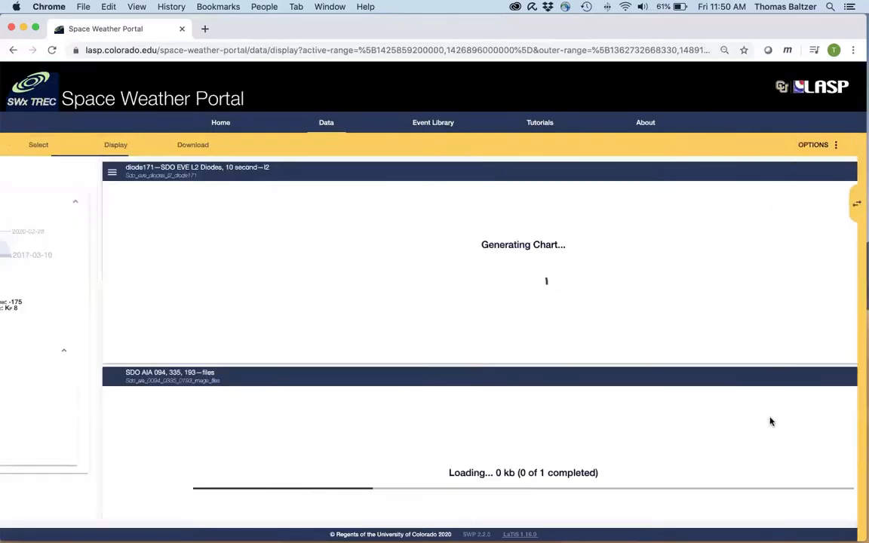
Compare the P7 and P8 energetic particle plots with the Vp solar wind plot around 17 March
scroll(770, 421, down, 5)
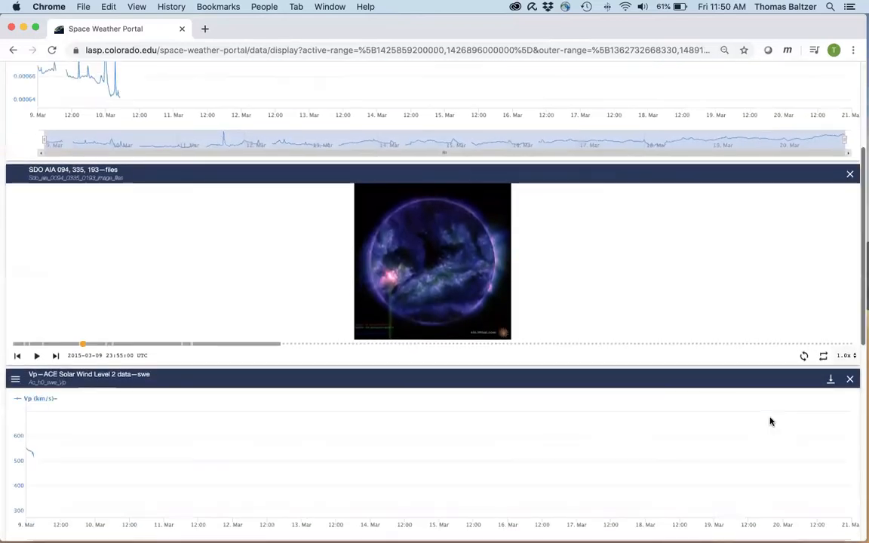
scroll(770, 421, down, 9)
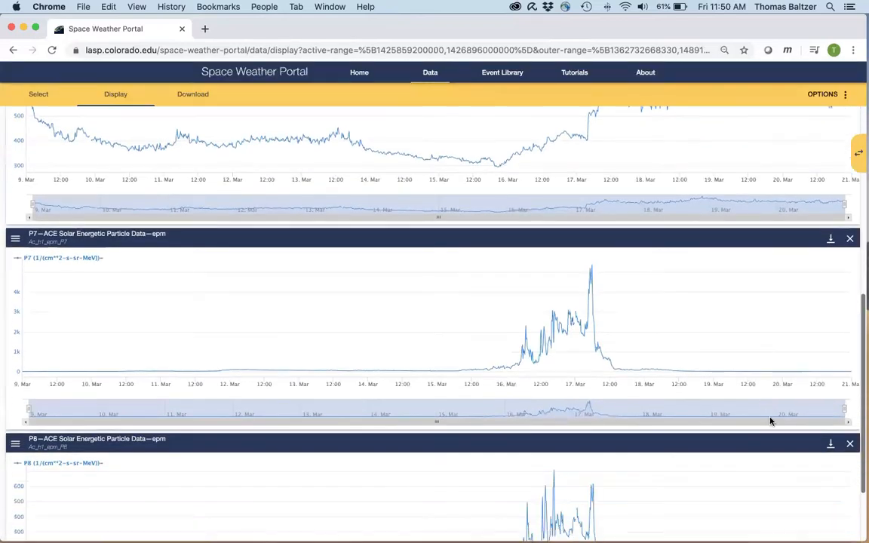
scroll(770, 421, down, 3)
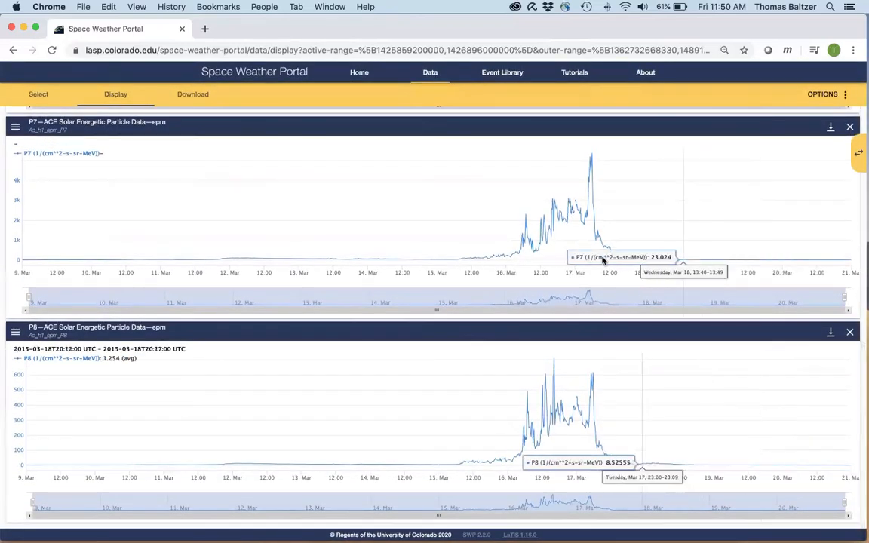
scroll(578, 258, up, 4)
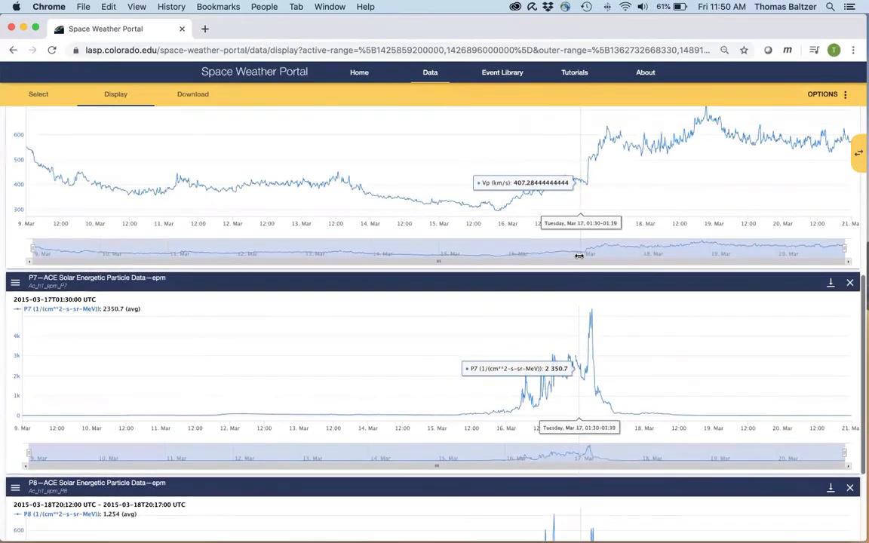
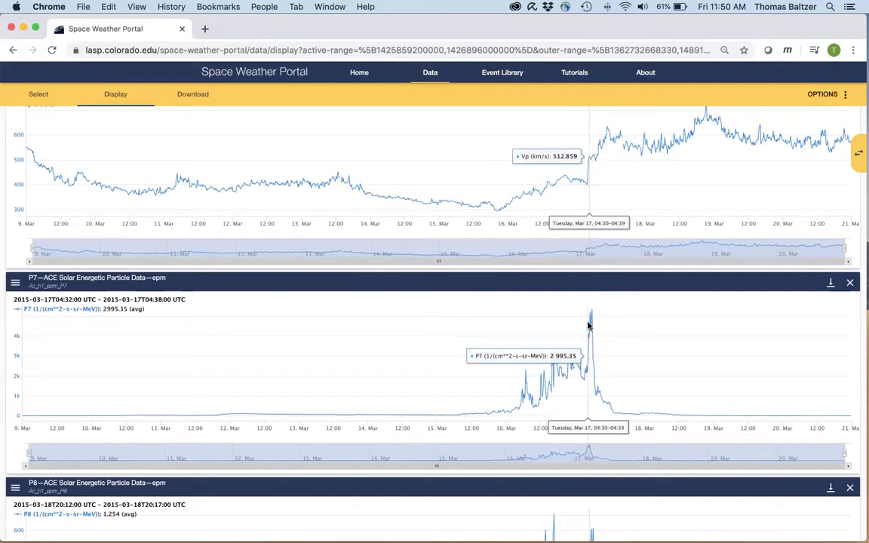
scroll(589, 326, down, 5)
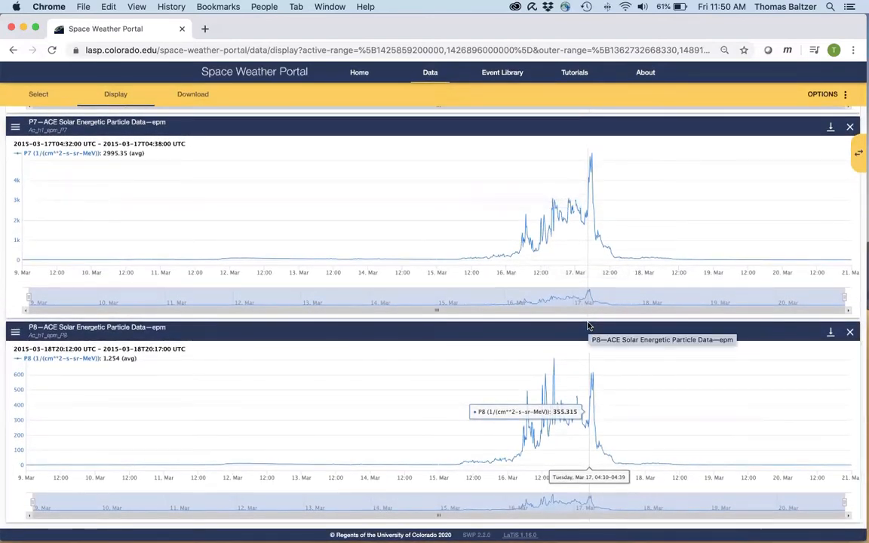
Combine the P8 energetic particle data with P7 in one plot and inspect the peaks around 16 and 17 March up close
click(859, 153)
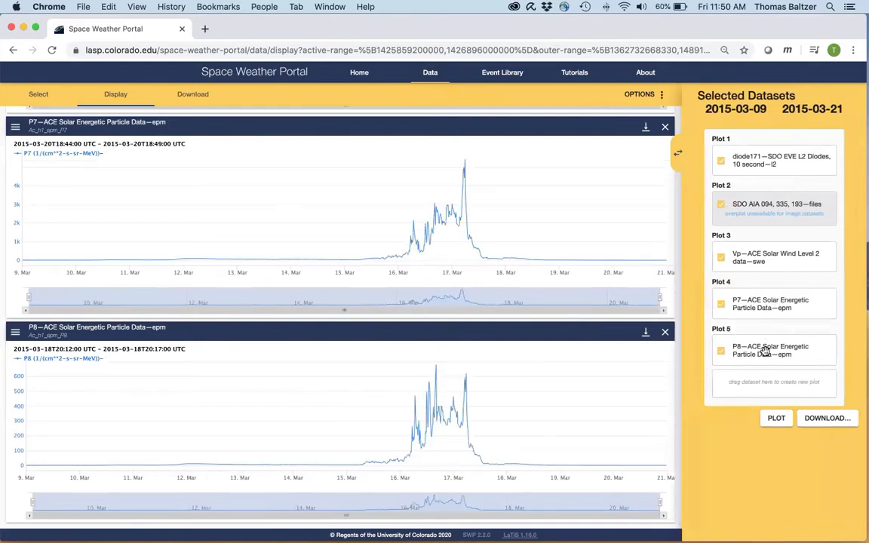
drag(765, 352, 765, 301)
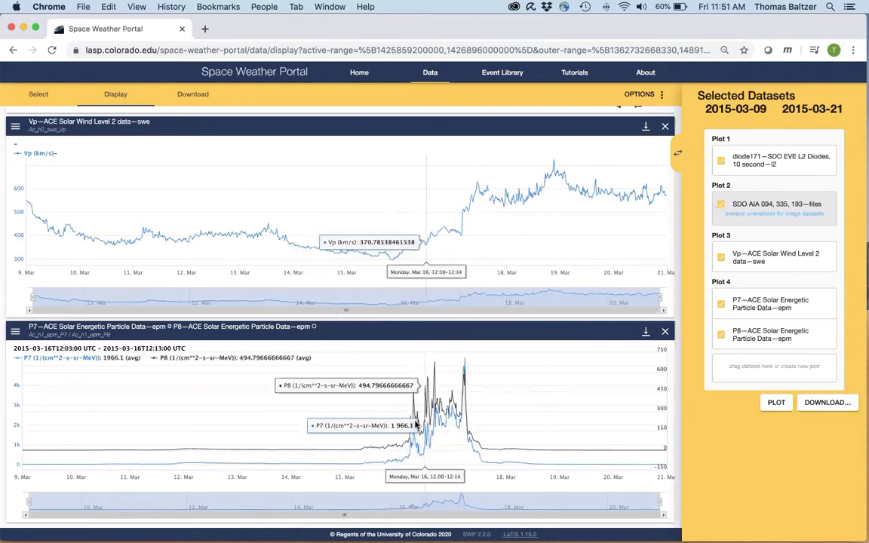
drag(402, 424, 477, 424)
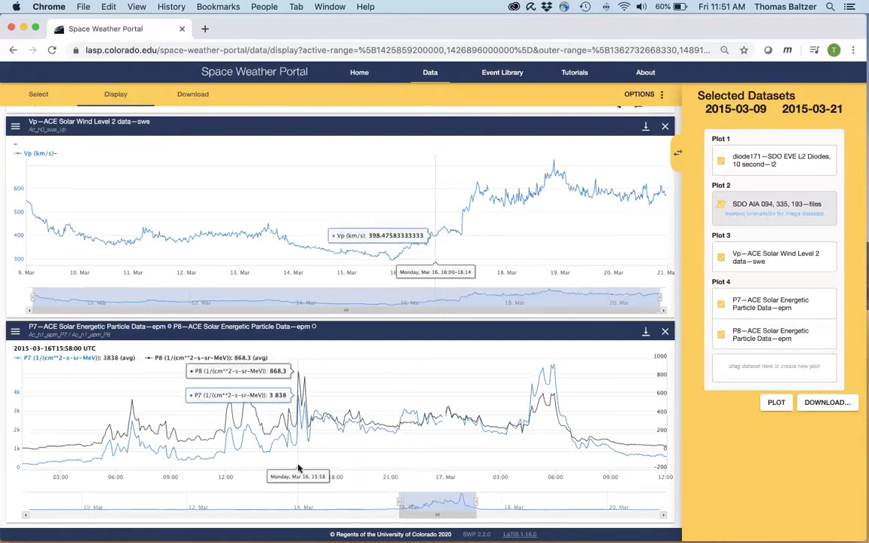
double_click(329, 463)
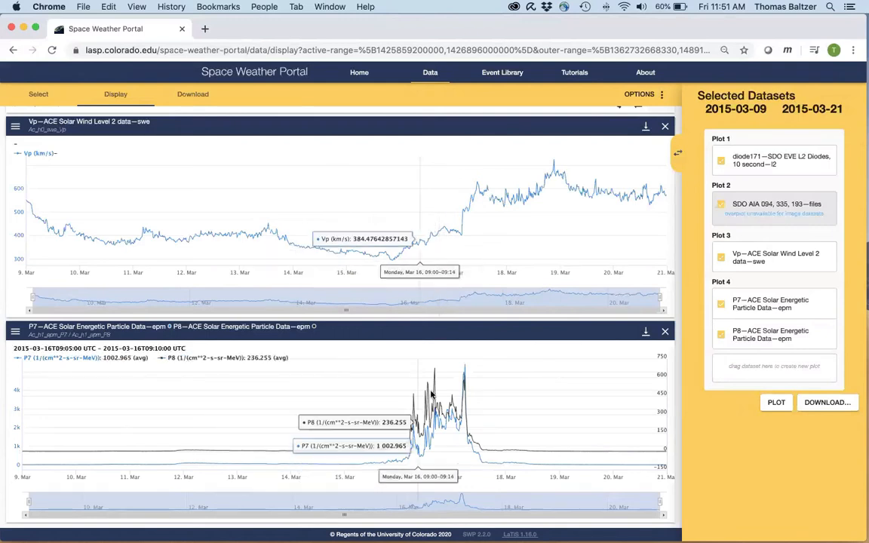
Overlay the Vp solar wind data on the combined P7 and P8 plot and display the plots one row at a time
drag(754, 269, 754, 294)
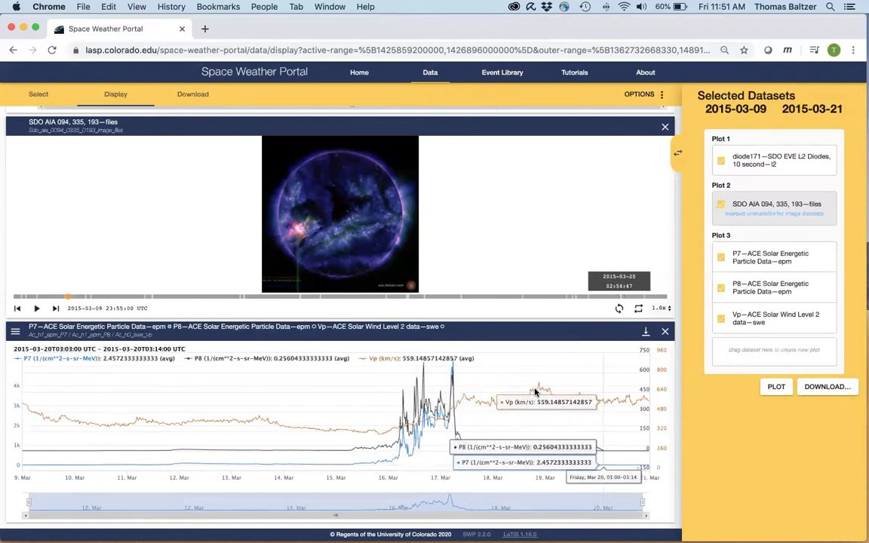
click(659, 97)
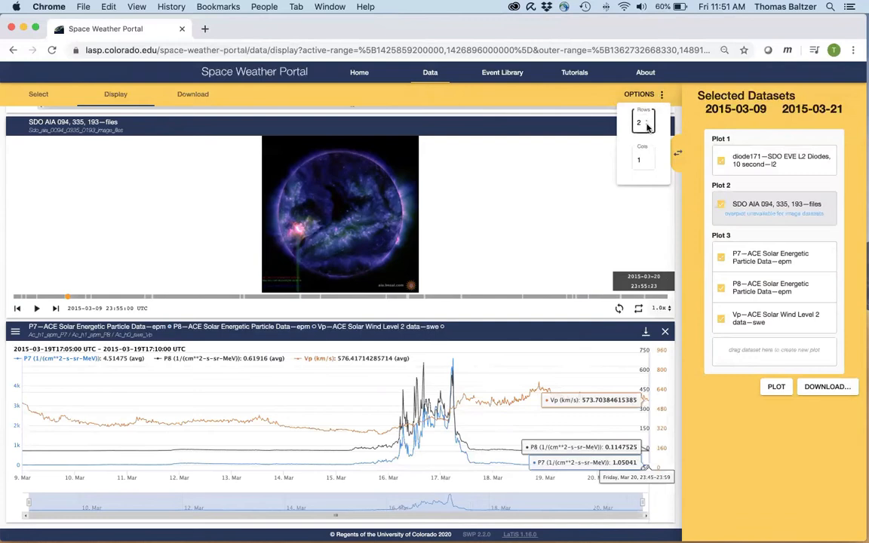
click(647, 126)
scroll(554, 323, down, 10)
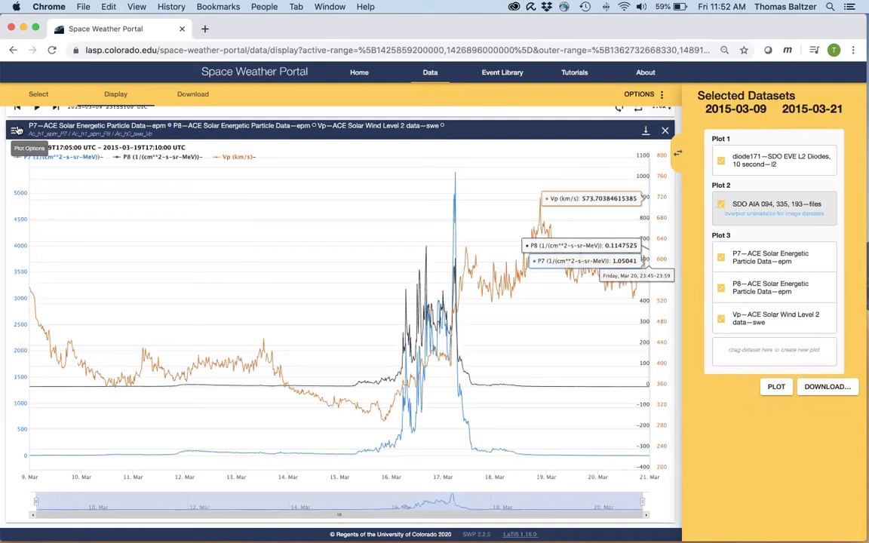
Examine the combined plot's options for view elements, y-axis, x-axis labels, series display and data gaps
click(17, 130)
mouse_move(23, 155)
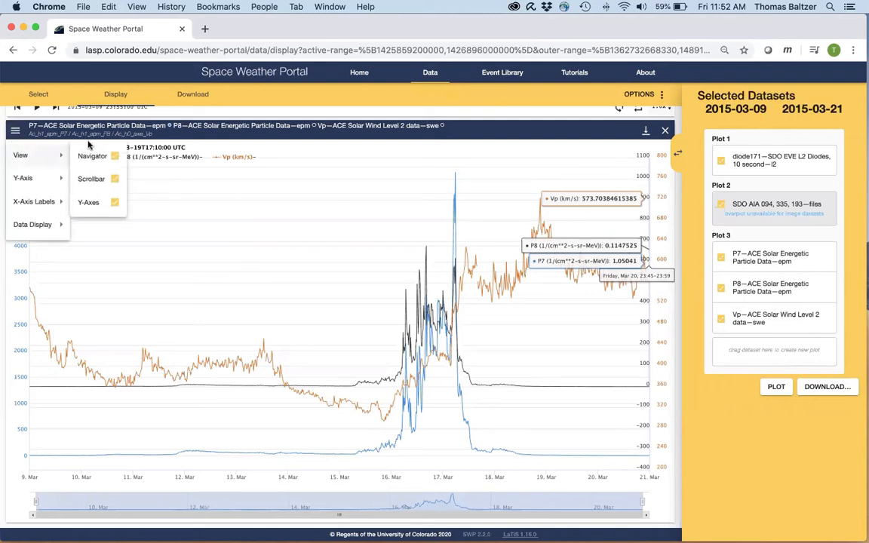
click(114, 157)
click(148, 166)
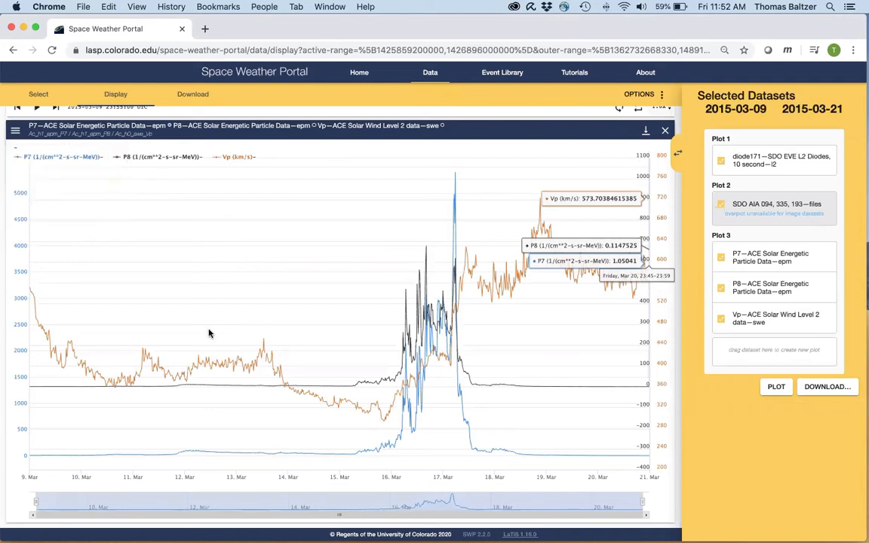
click(15, 130)
mouse_move(59, 166)
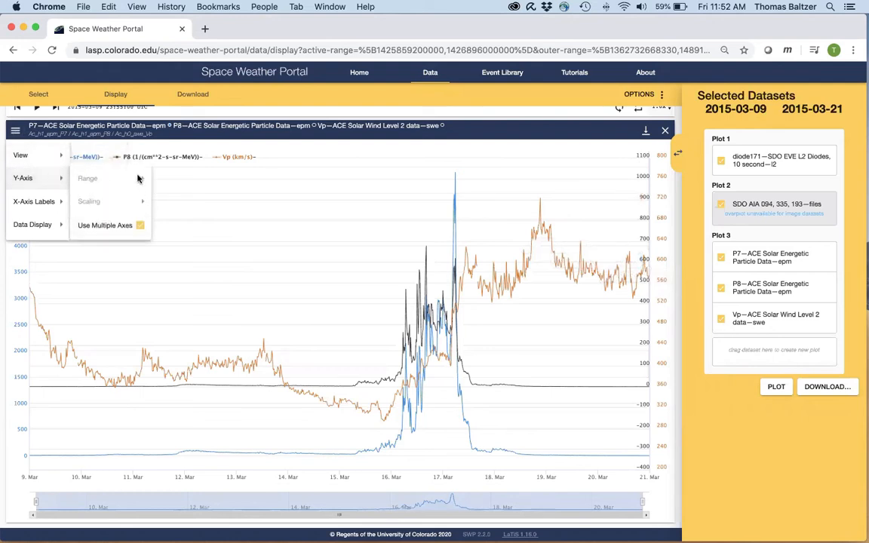
mouse_move(38, 199)
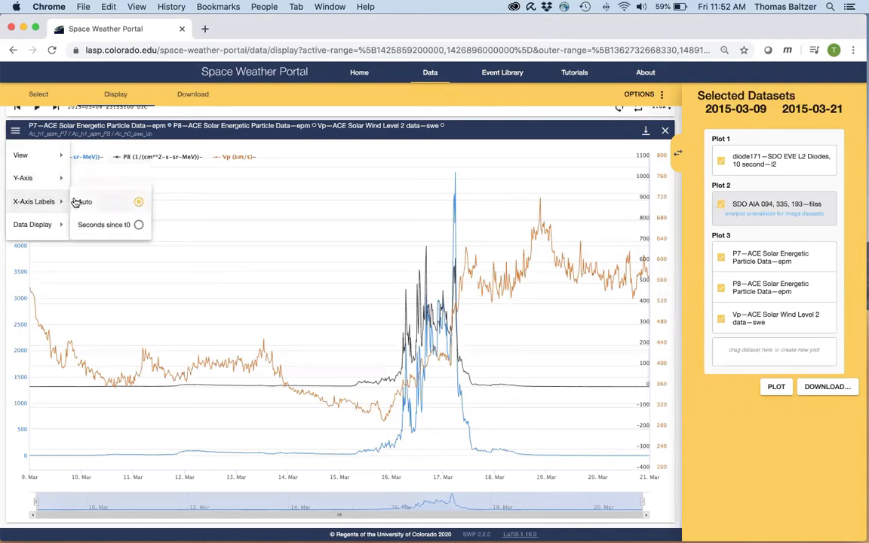
mouse_move(46, 225)
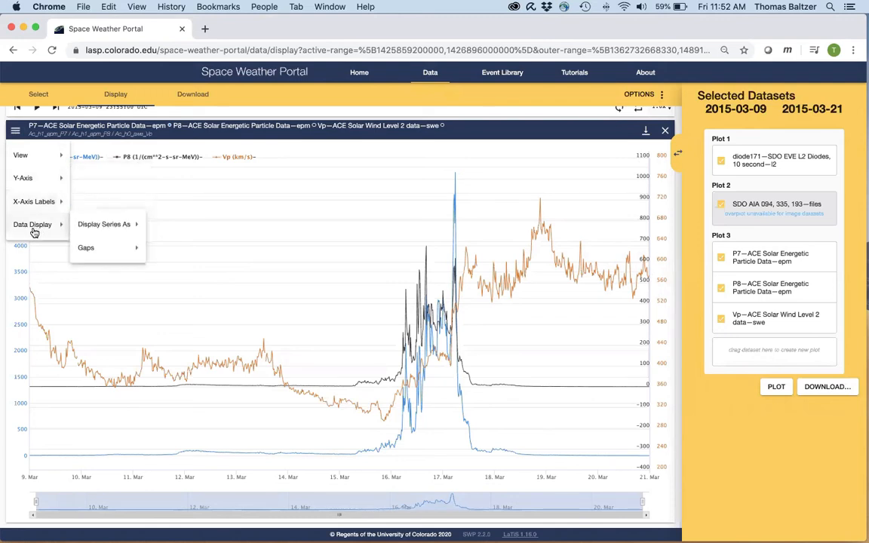
mouse_move(90, 219)
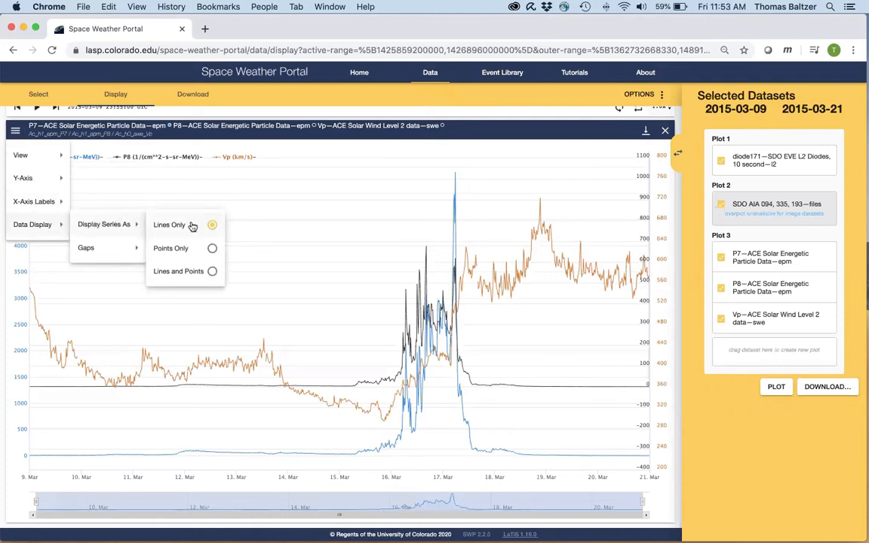
mouse_move(132, 249)
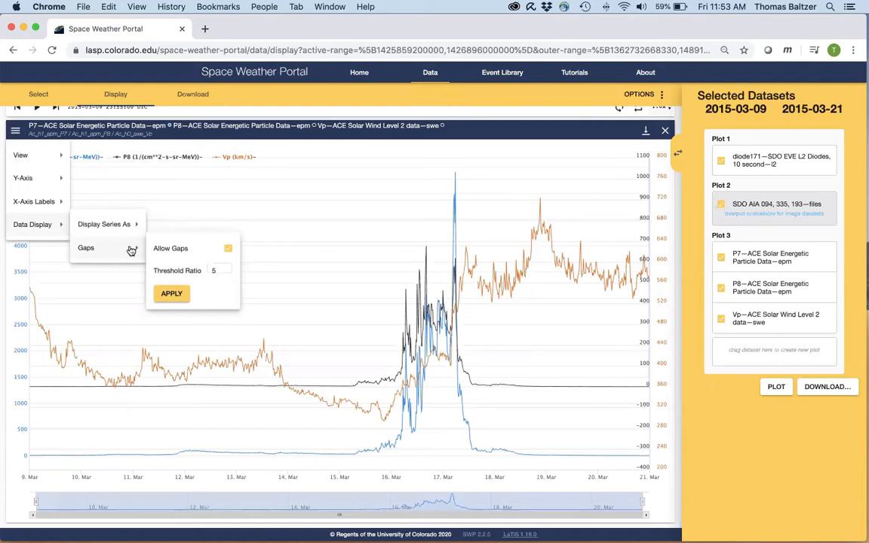
click(619, 58)
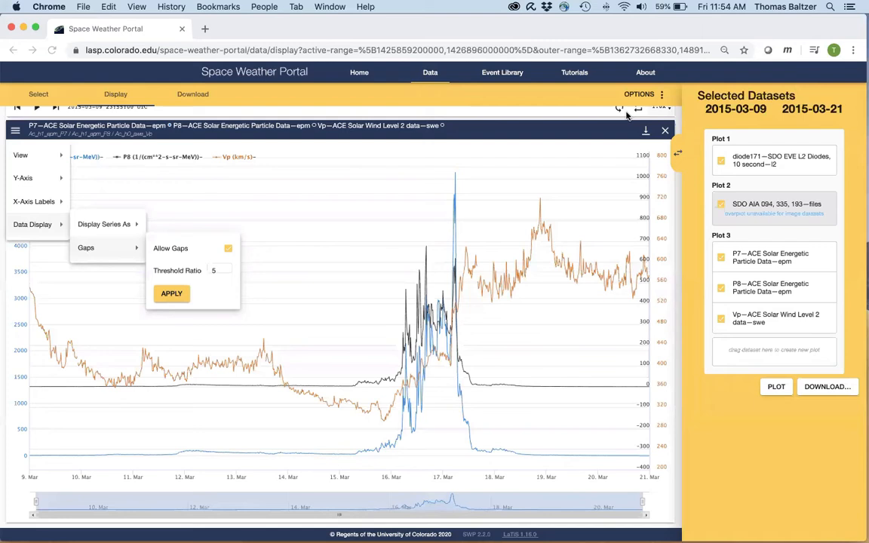
click(320, 199)
Advance the SDO AIA 094, 335, 193 image sequence to 2015-03-11 at about 21:42 UTC
scroll(301, 217, up, 5)
scroll(301, 216, up, 5)
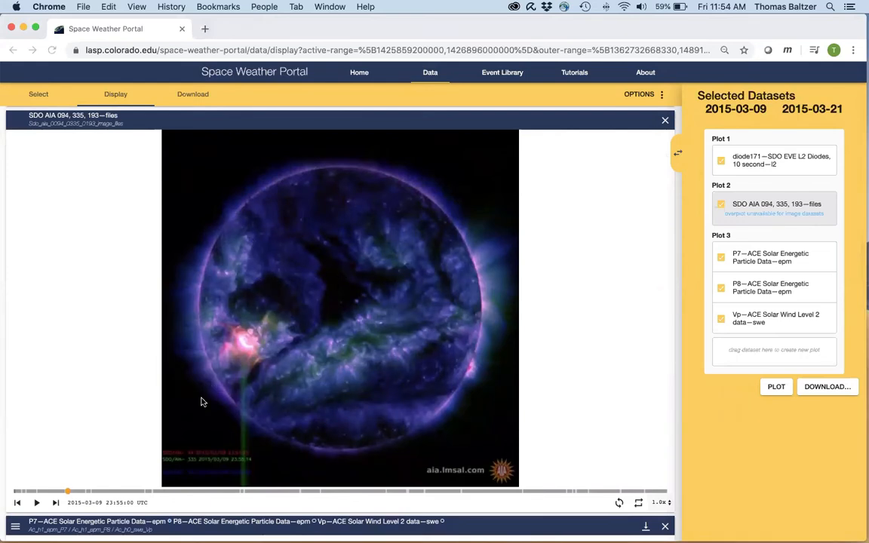
click(172, 491)
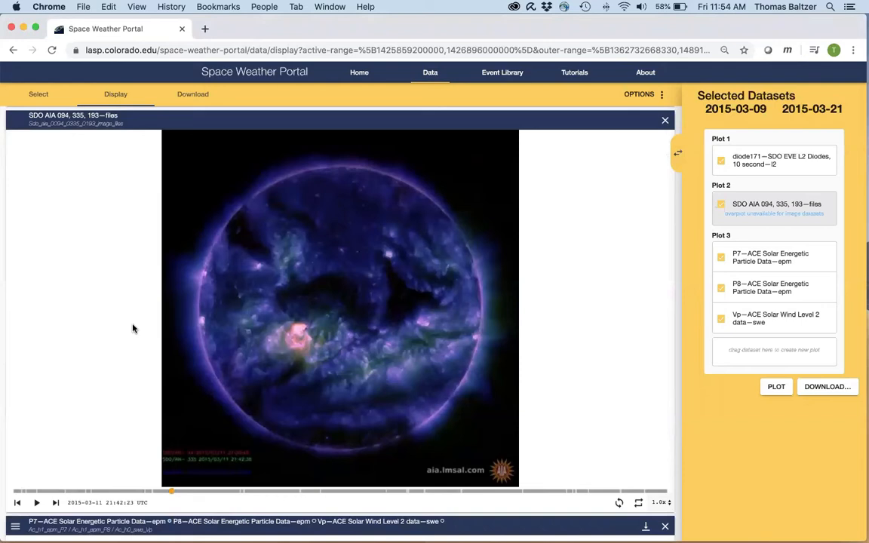
Return to the dataset selection, clear the Advanced Composition Explorer observatory filter and collapse the Heliospheric category
click(42, 96)
scroll(121, 312, down, 4)
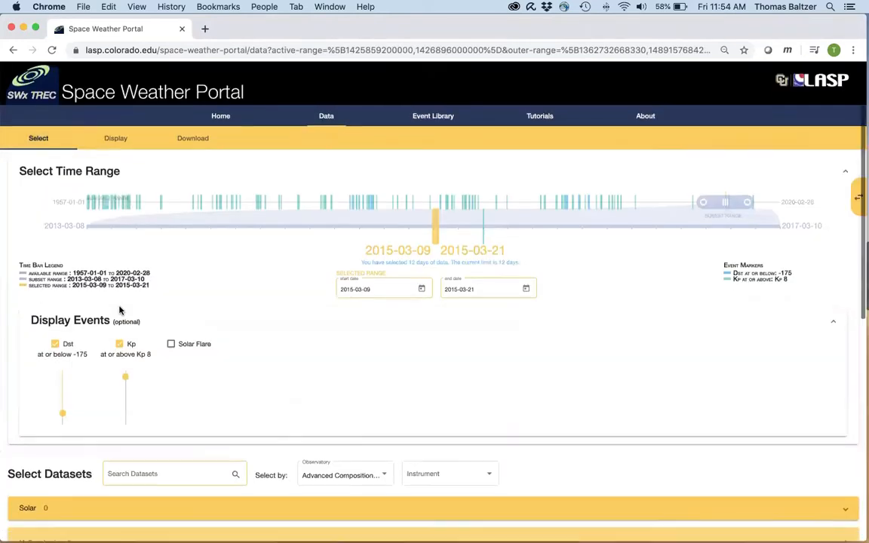
scroll(121, 310, down, 5)
scroll(120, 310, up, 1)
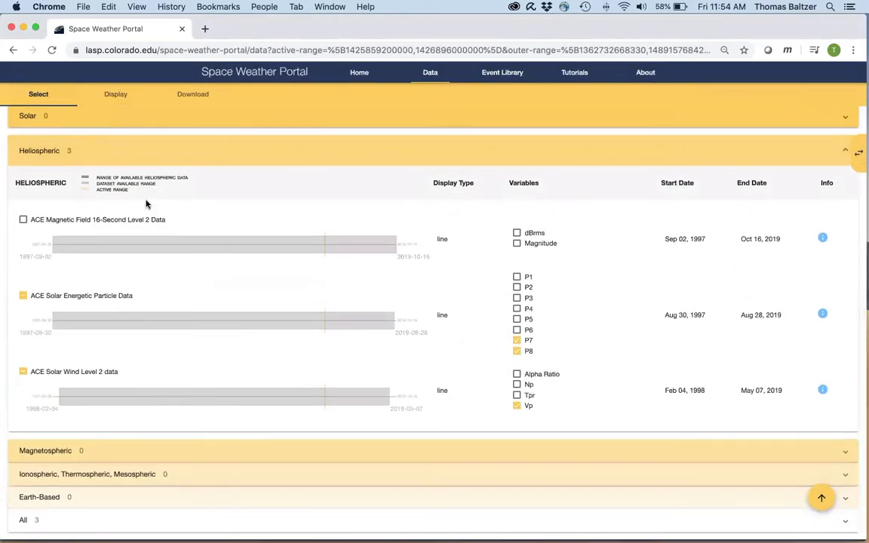
scroll(148, 203, up, 2)
scroll(147, 202, up, 2)
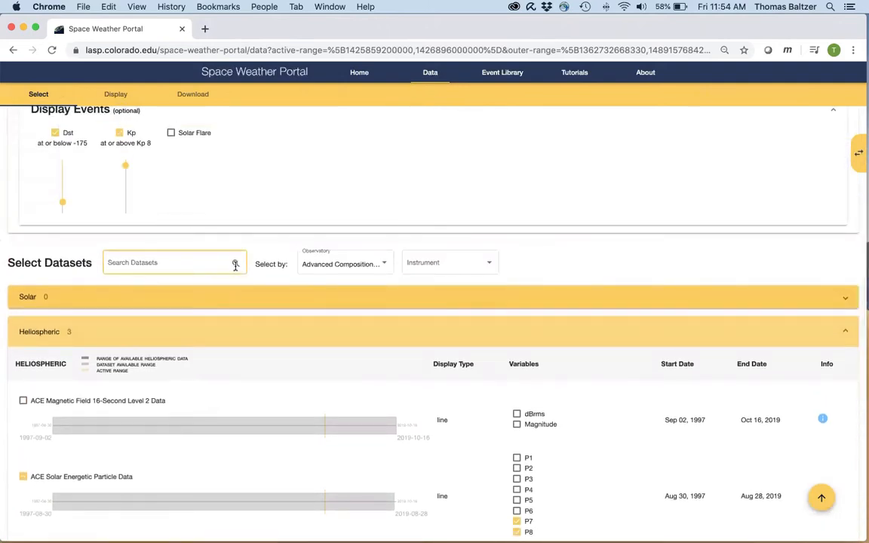
click(338, 264)
click(294, 266)
click(293, 265)
click(274, 250)
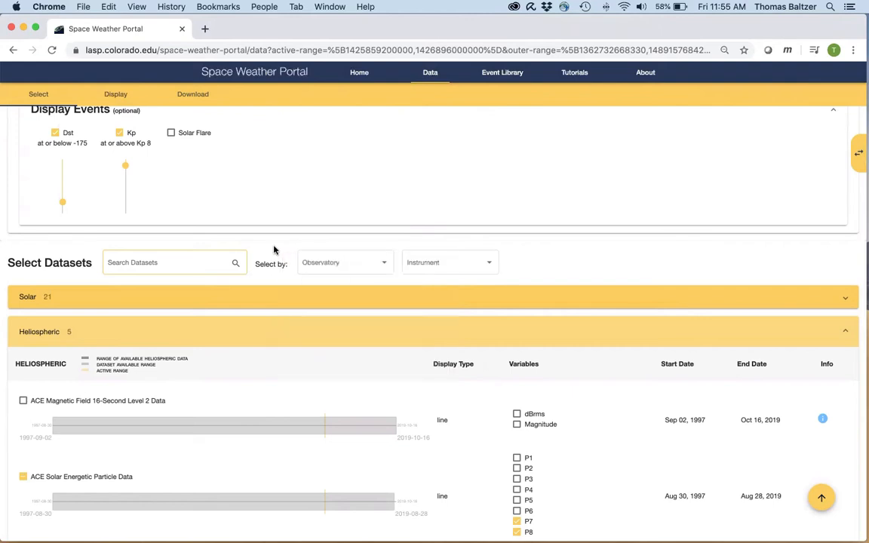
click(249, 334)
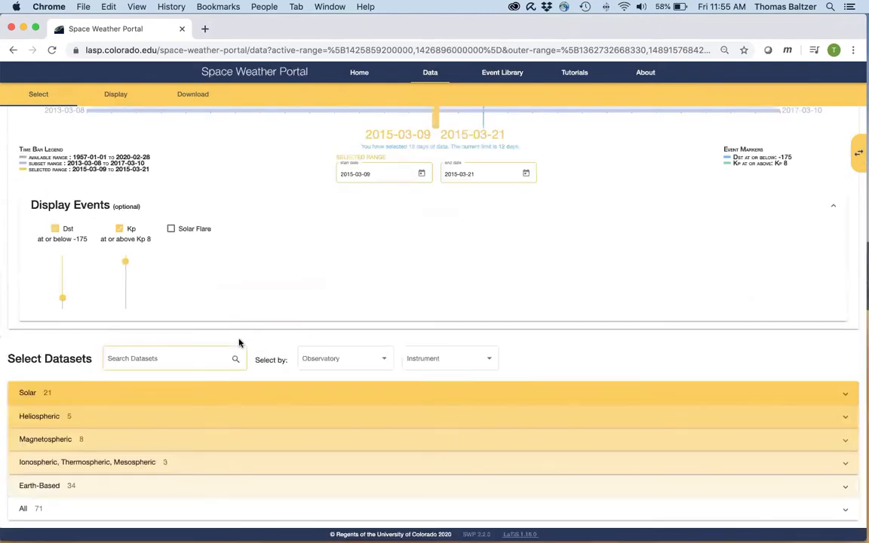
Examine the datasets offered in the Solar and Earth-Based categories, including the USGS magnetometer stations and SWT maps
click(226, 393)
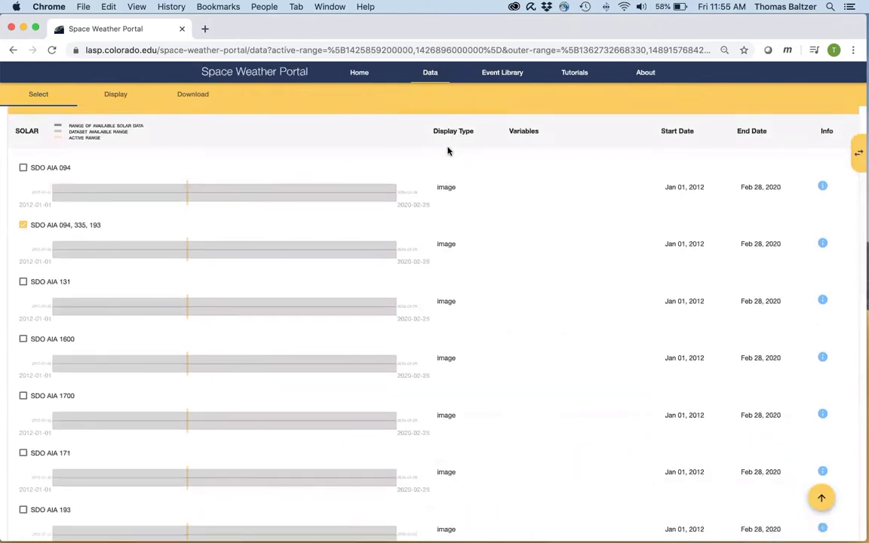
scroll(445, 249, down, 10)
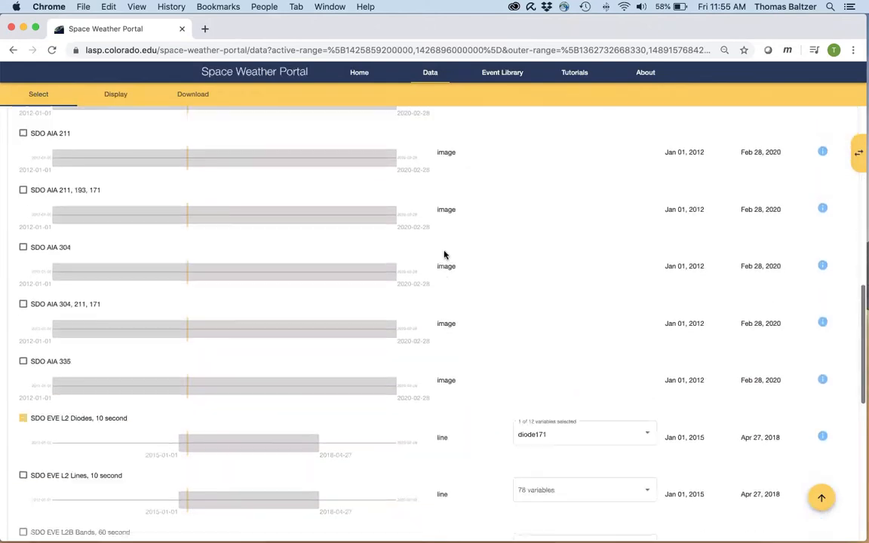
scroll(450, 300, down, 1)
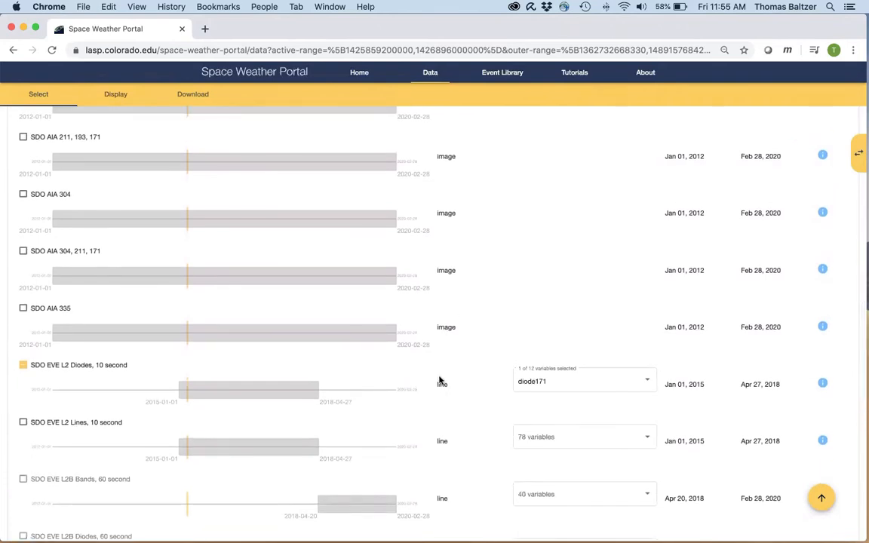
scroll(440, 380, down, 3)
scroll(440, 379, down, 7)
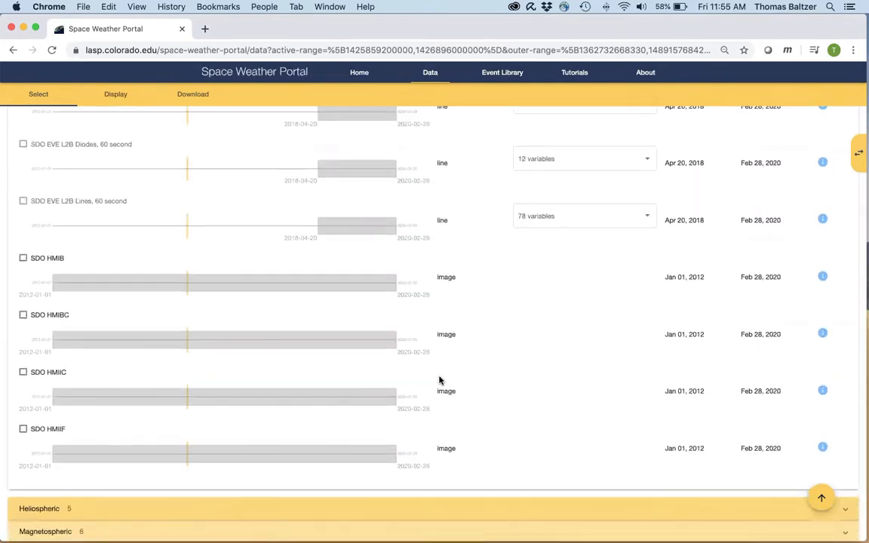
scroll(439, 379, down, 3)
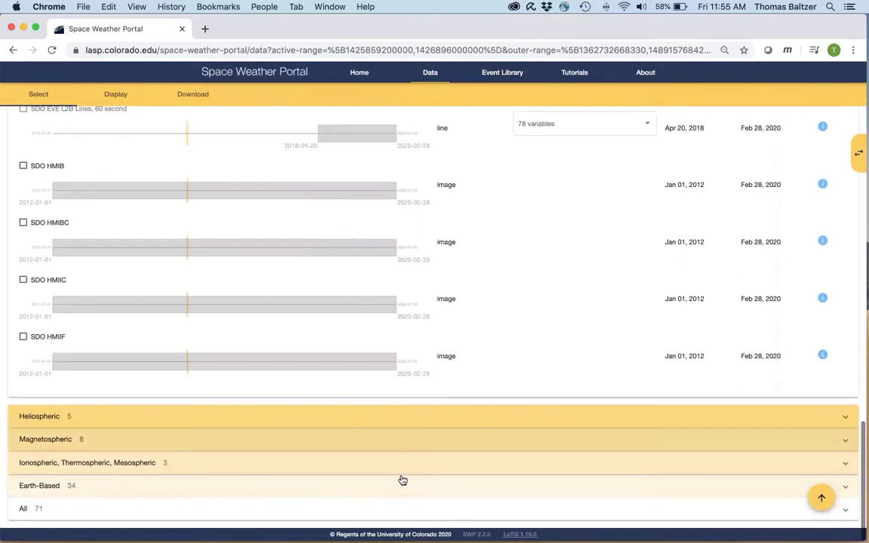
click(401, 495)
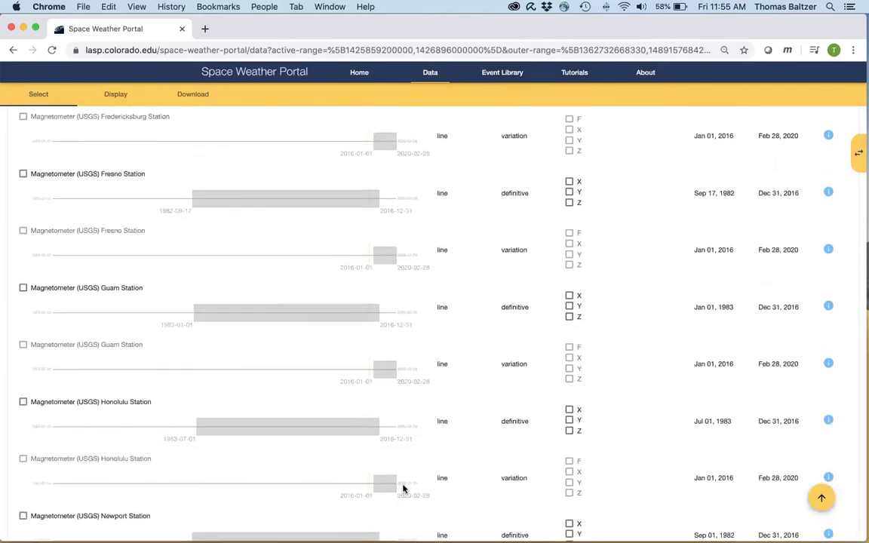
scroll(410, 475, down, 5)
scroll(410, 476, down, 5)
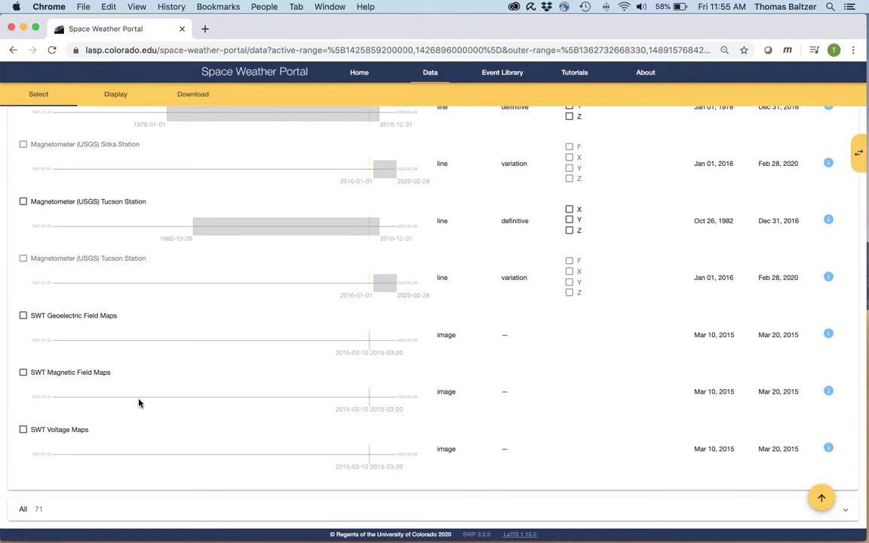
Add the SDO AIA 1600 image dataset from the Solar category to the selected datasets
scroll(139, 404, up, 5)
scroll(139, 403, up, 15)
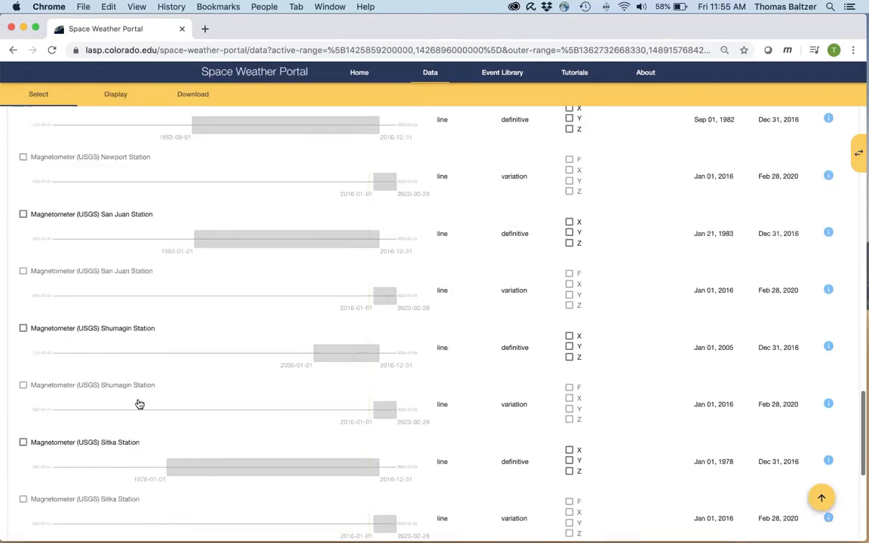
scroll(138, 404, up, 20)
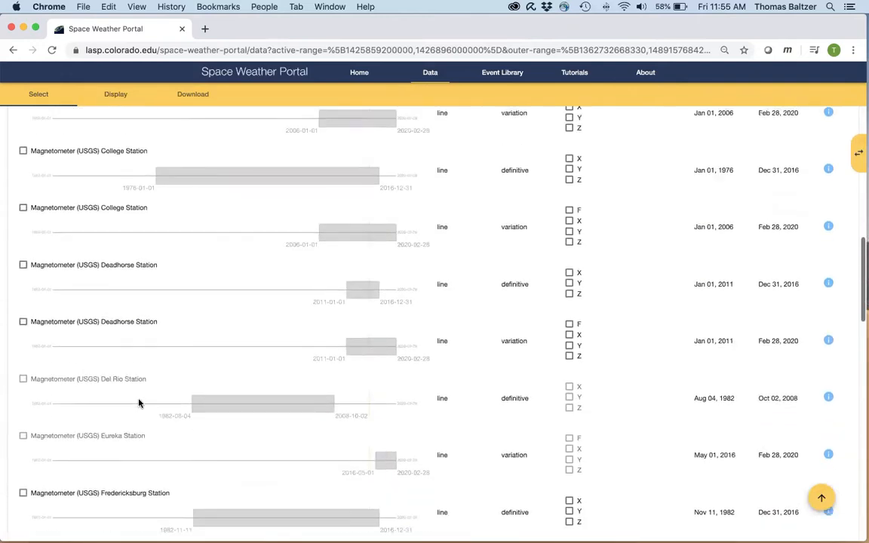
scroll(139, 404, up, 2)
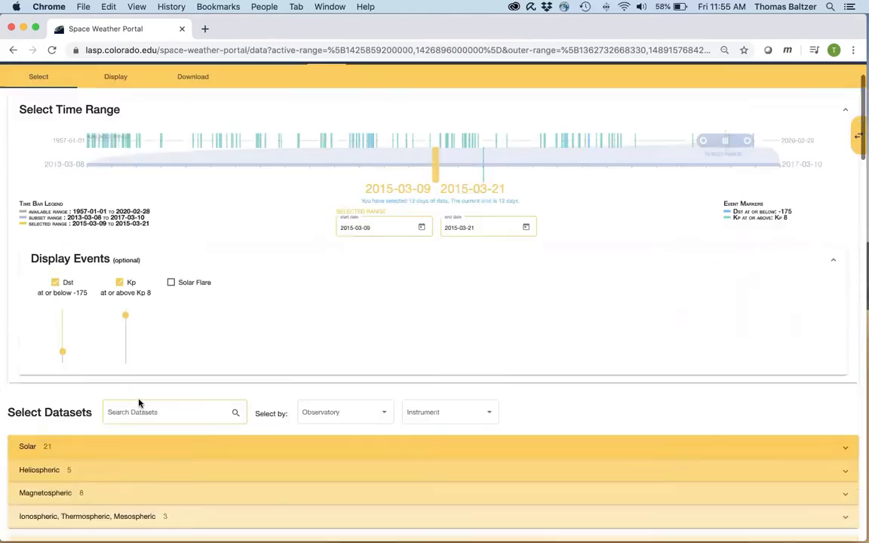
scroll(139, 403, down, 5)
click(170, 227)
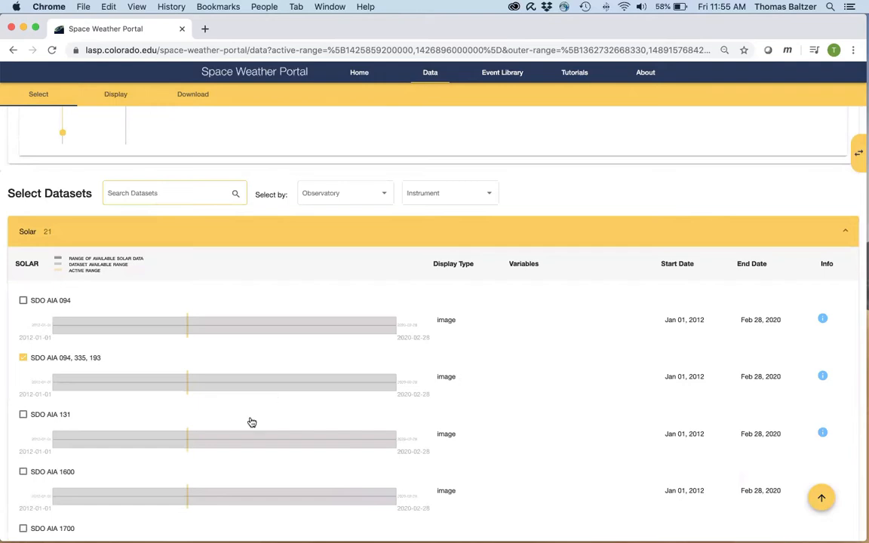
scroll(252, 433, down, 4)
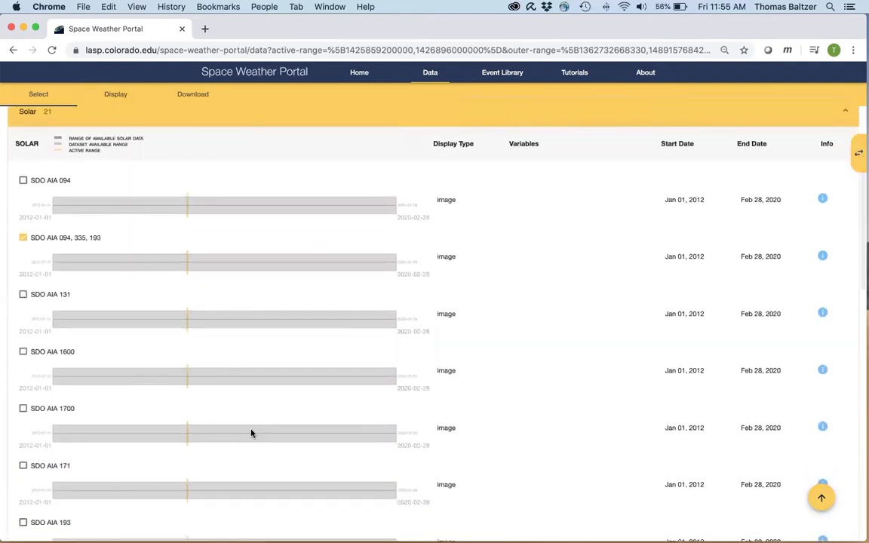
click(22, 352)
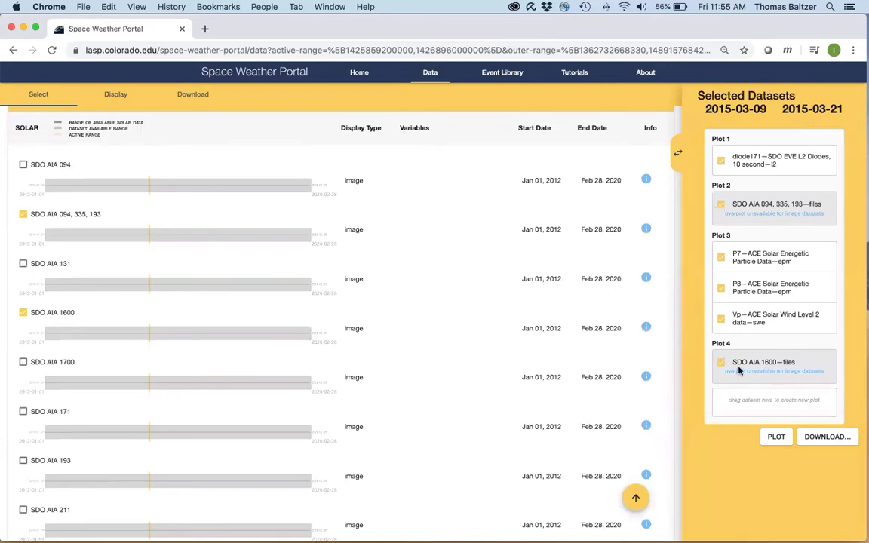
Reorder the selected datasets so SDO AIA 1600 and SDO AIA 094, 335, 193 are Plots 1 and 2, and plot them
drag(749, 361, 727, 181)
drag(732, 138, 737, 255)
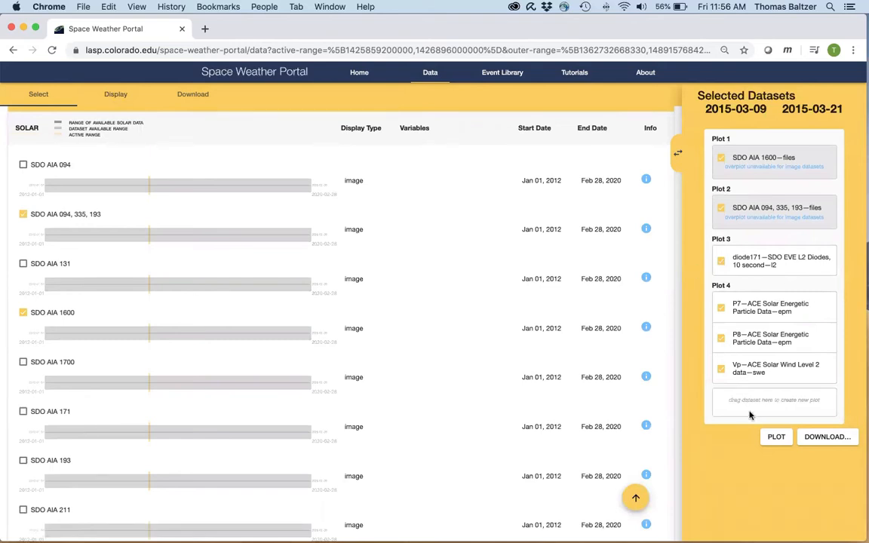
click(775, 438)
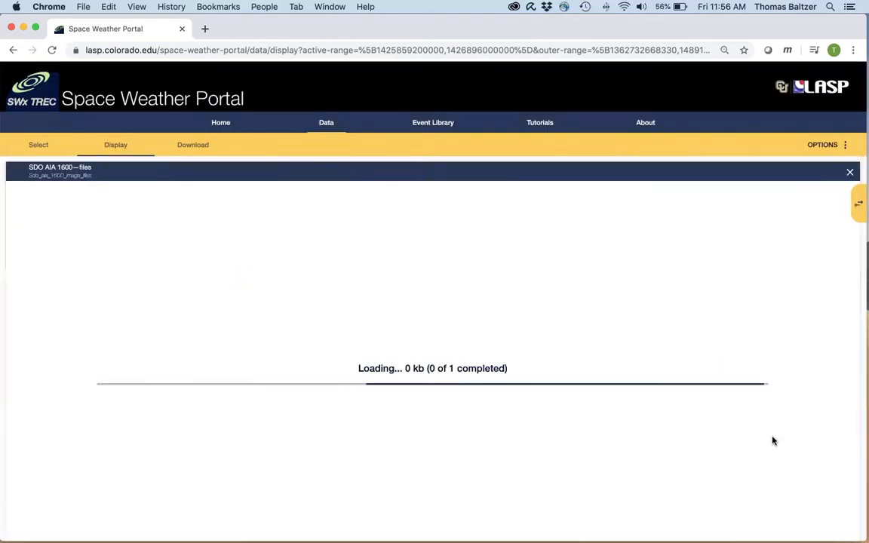
Set the plot display layout to 2 rows and bring the two SDO AIA image plots into view
scroll(773, 441, down, 5)
scroll(773, 441, down, 5)
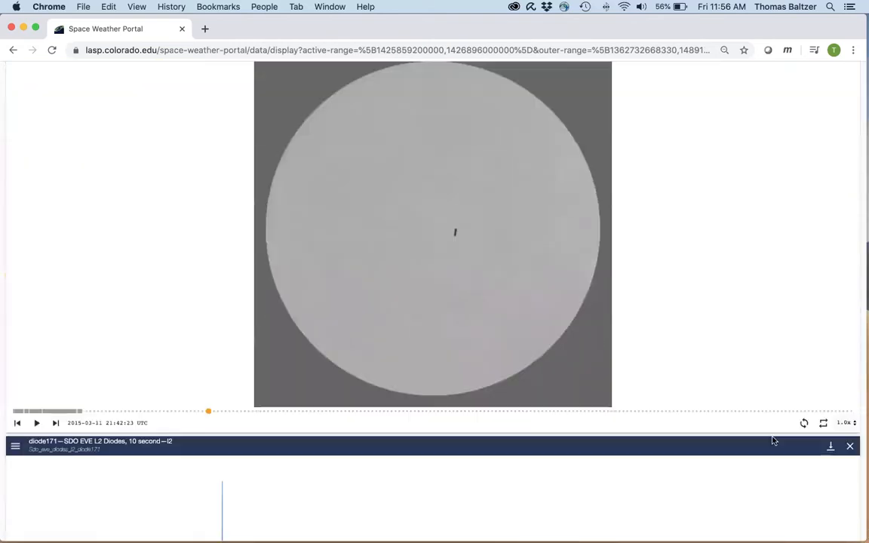
scroll(773, 441, up, 1)
scroll(773, 438, up, 2)
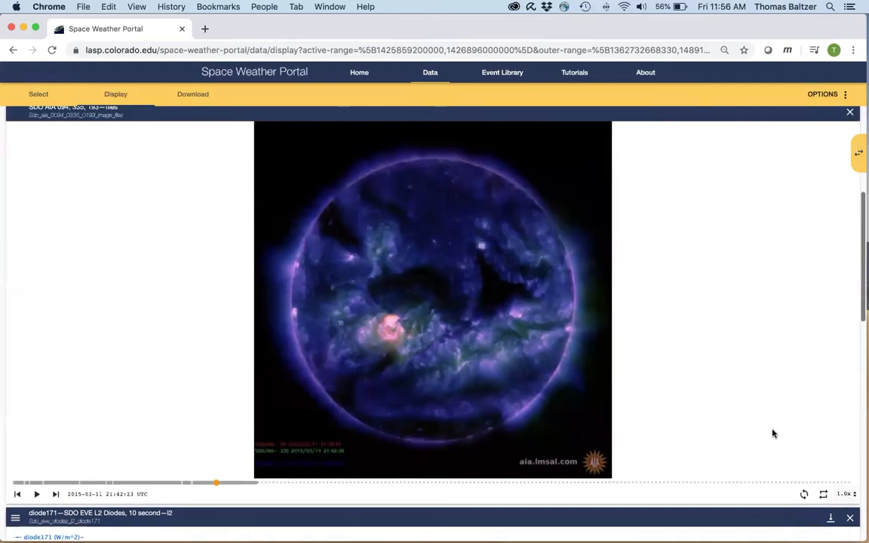
click(845, 94)
click(830, 123)
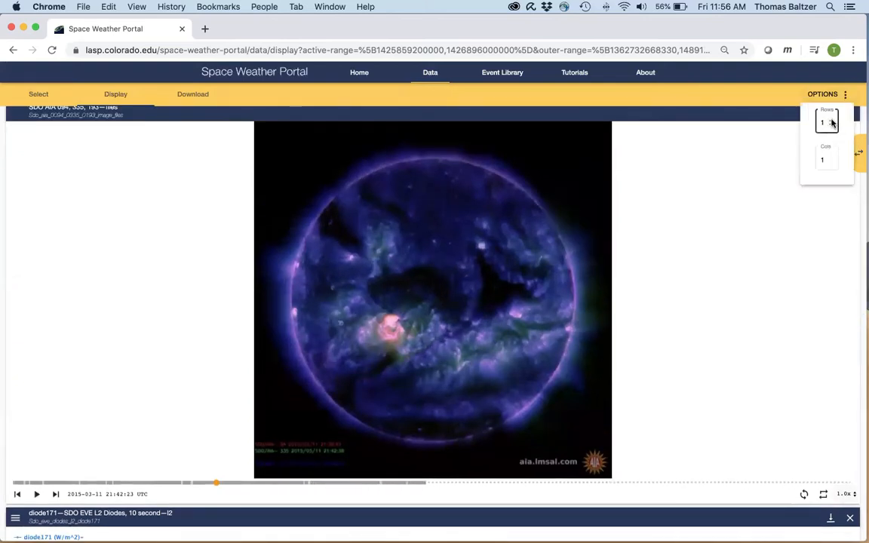
click(830, 120)
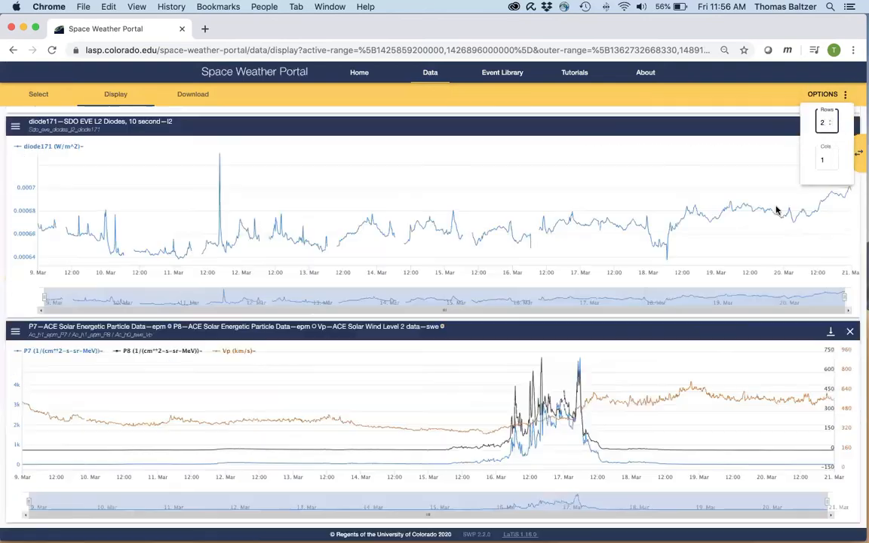
scroll(742, 317, up, 5)
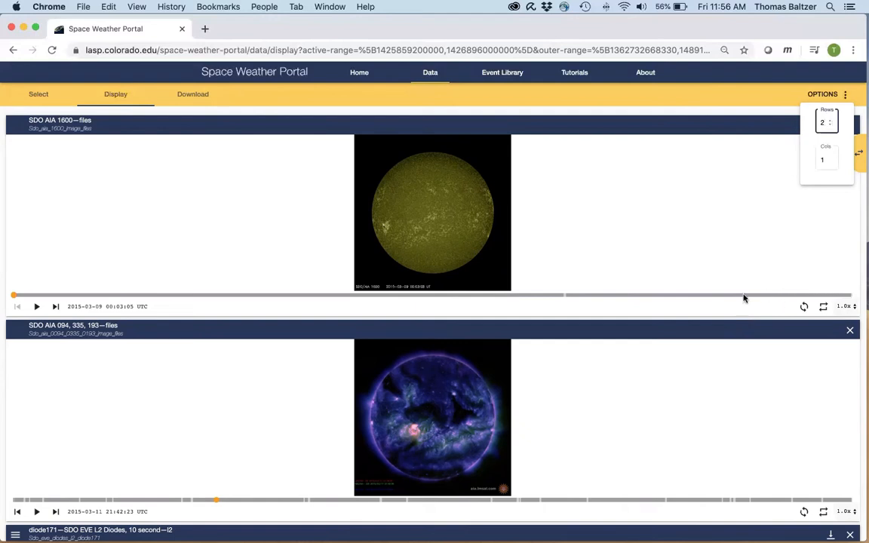
Scrub the SDO AIA 1600 image sequence between 2015-03-15 and 2015-03-16, ending at 2015-03-14 about 23:33 UTC
click(435, 299)
click(435, 295)
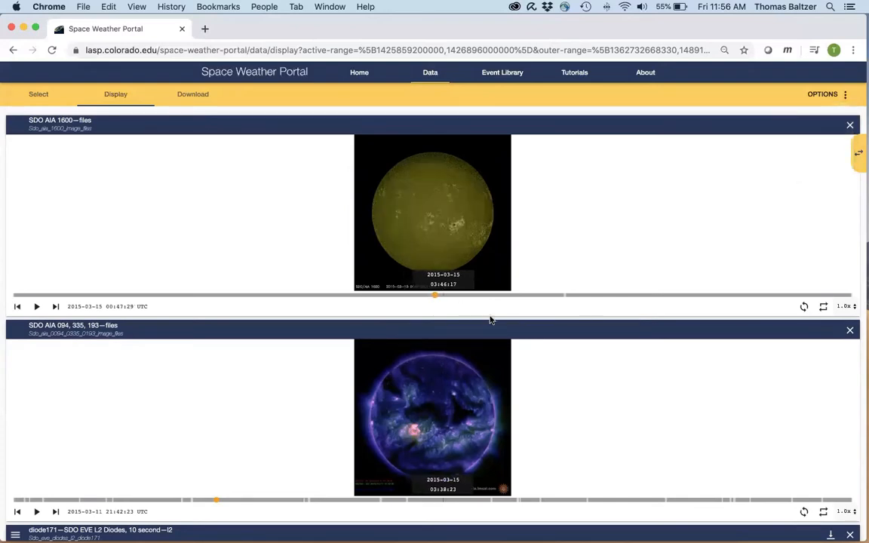
click(535, 295)
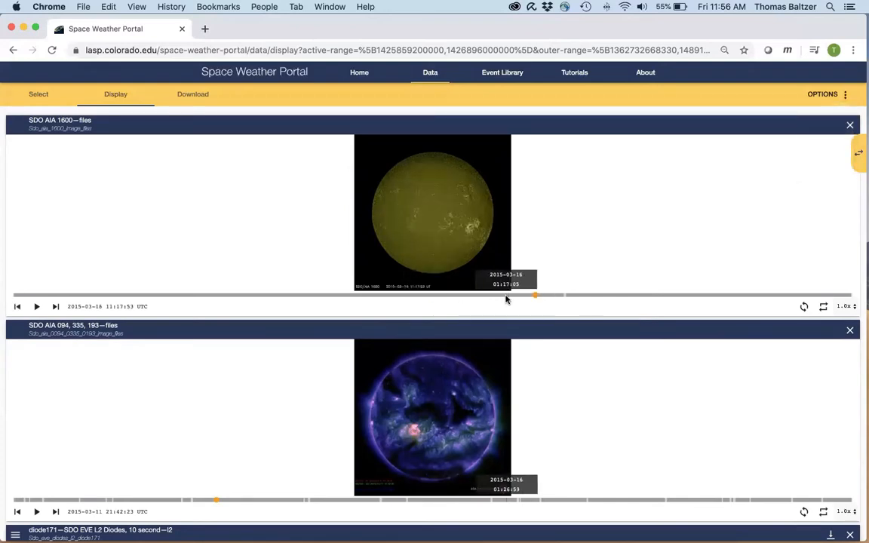
click(433, 295)
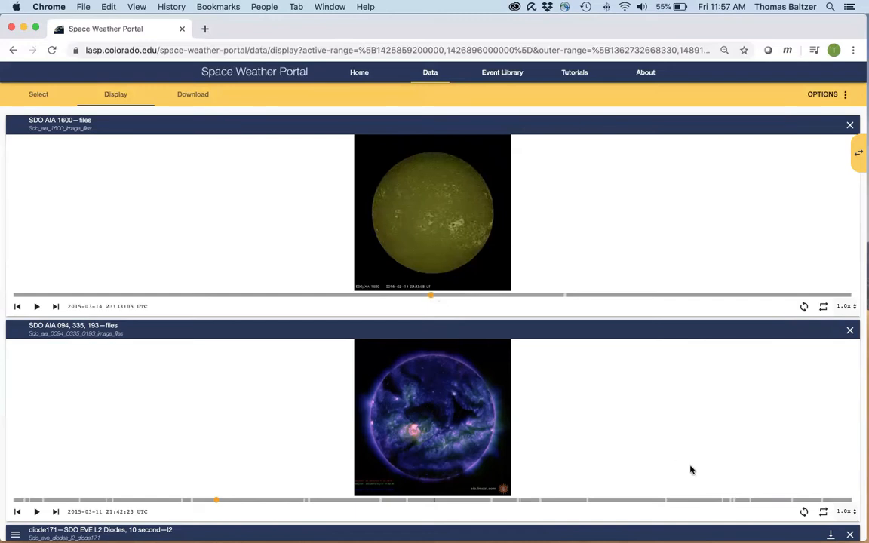
Synchronize the two SDO AIA image sequences and move them together to the early hours of 2015-03-15
click(805, 513)
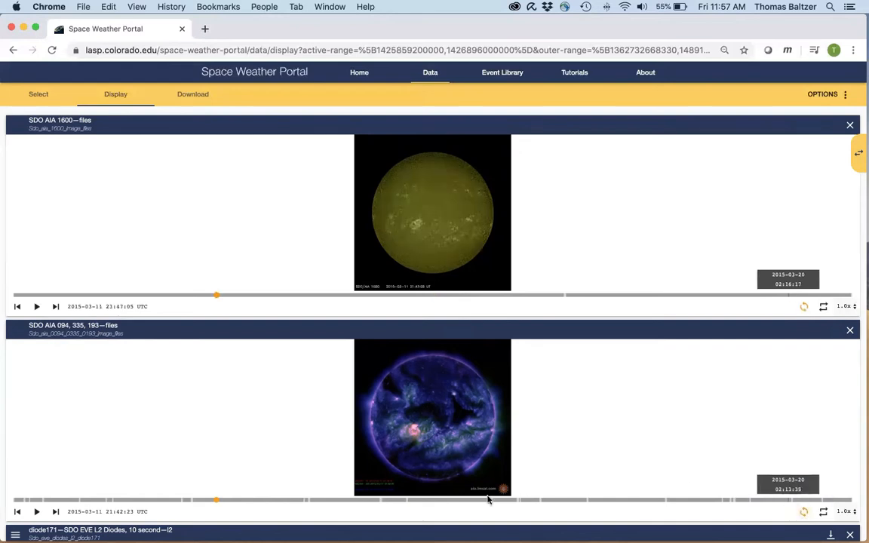
click(437, 500)
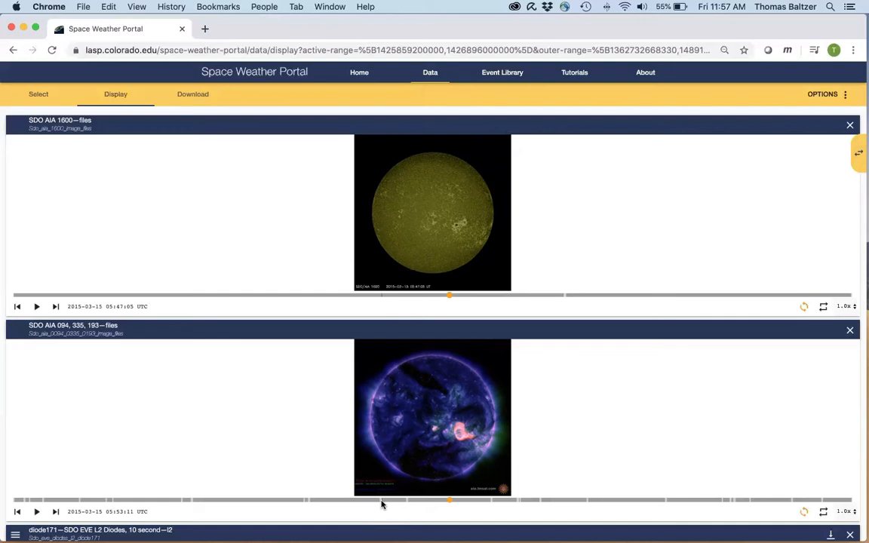
Step the synchronized images forward to about 07:02 UTC on 2015-03-15 and back to about 05:47 UTC
key(Right)
key(Right)
key(Right)
key(Right)
key(Right)
key(Right)
key(Right)
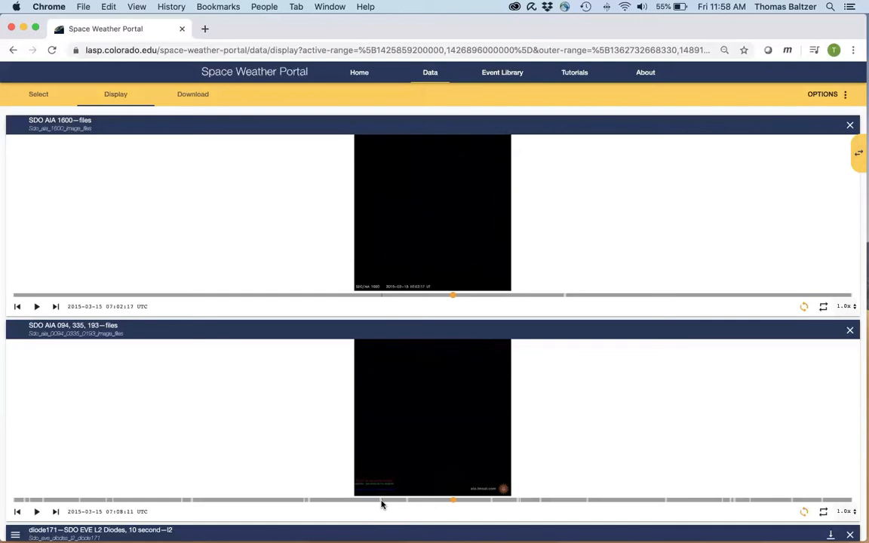
key(Left)
key(Left)
key(Left)
key(Left)
key(Left)
key(Left)
key(Left)
key(Left)
key(Left)
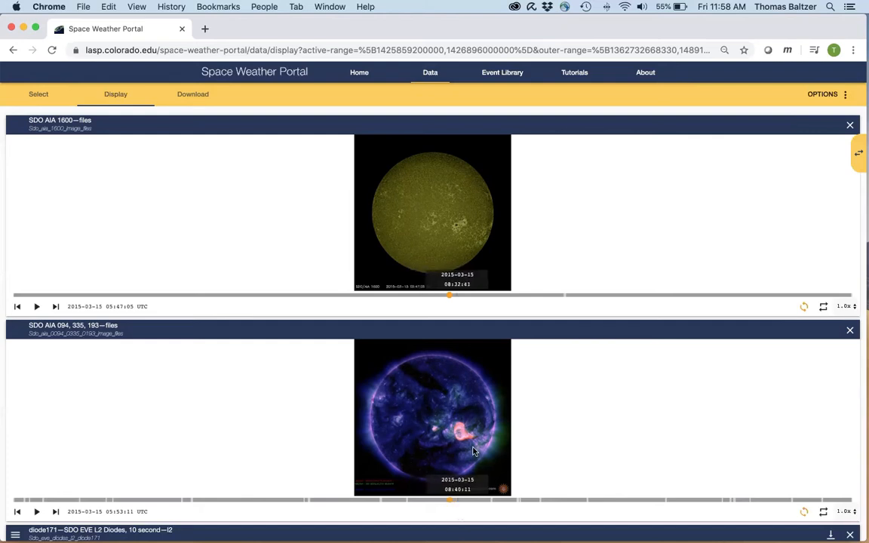
Jump the synchronized images to mid-morning on 2015-03-15 and advance them frame by frame to about 19:47 UTC
click(462, 499)
key(Right)
key(Right)
key(Right)
key(Right)
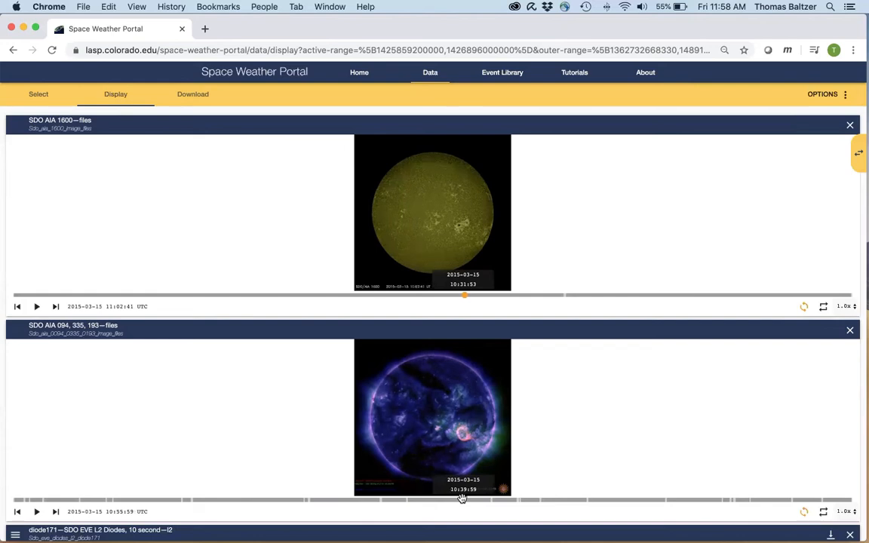
key(Right)
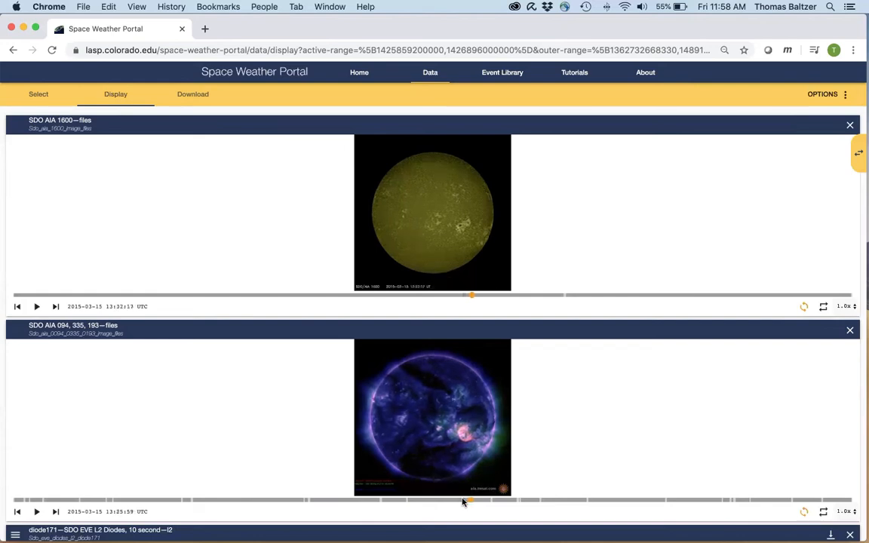
key(Right)
key(Right)
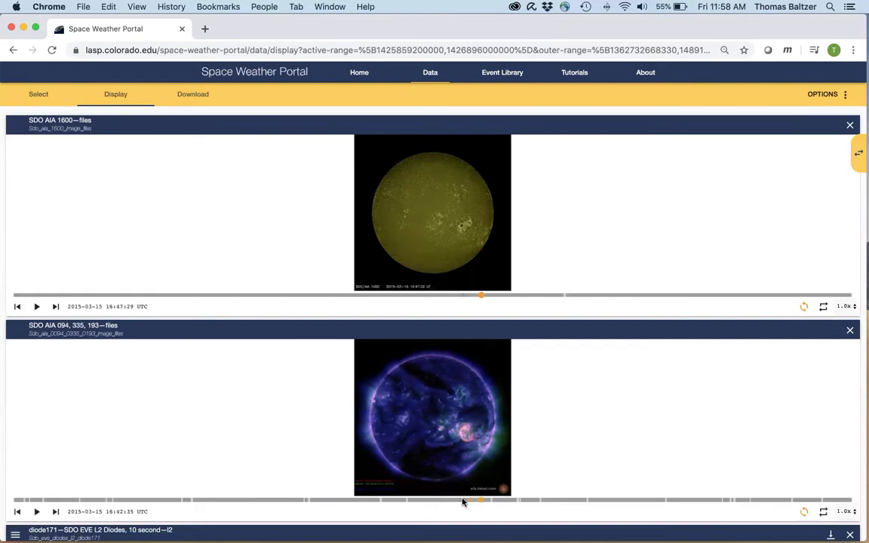
key(Right)
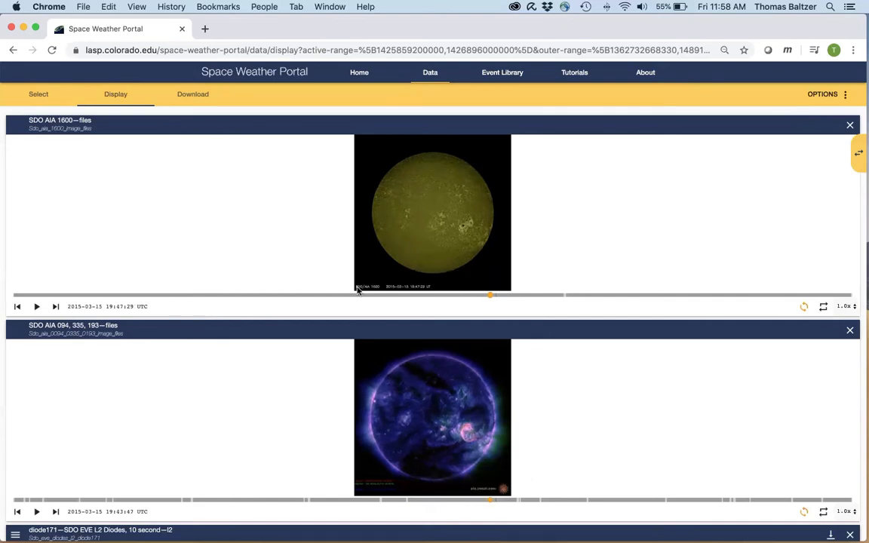
Return to the dataset selection and set the selected time range to 2015-03-14 through 2015-03-16
click(35, 92)
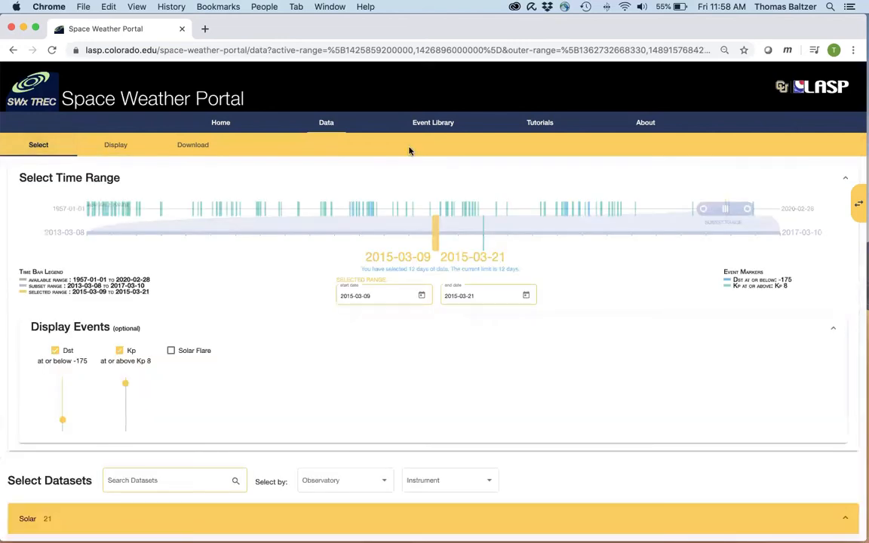
click(376, 295)
key(BackSpace)
key(BackSpace)
text(1)
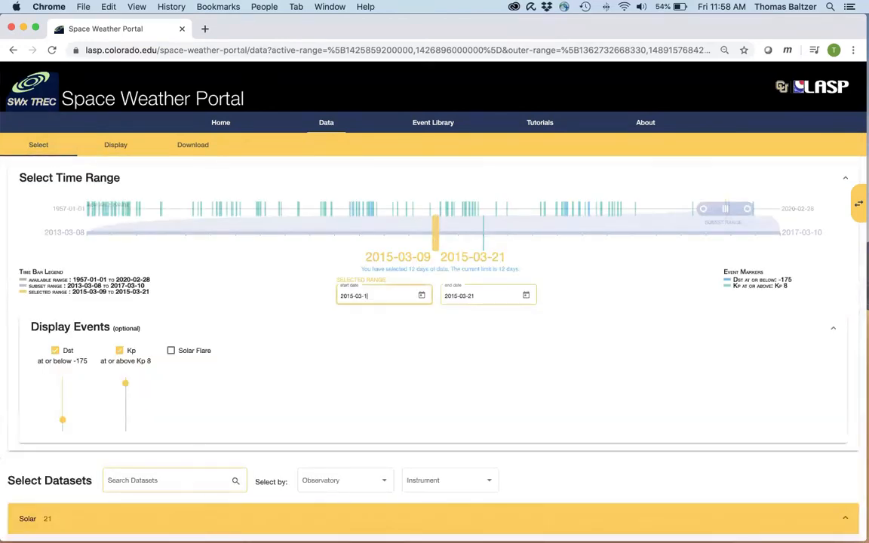
text(5)
click(486, 295)
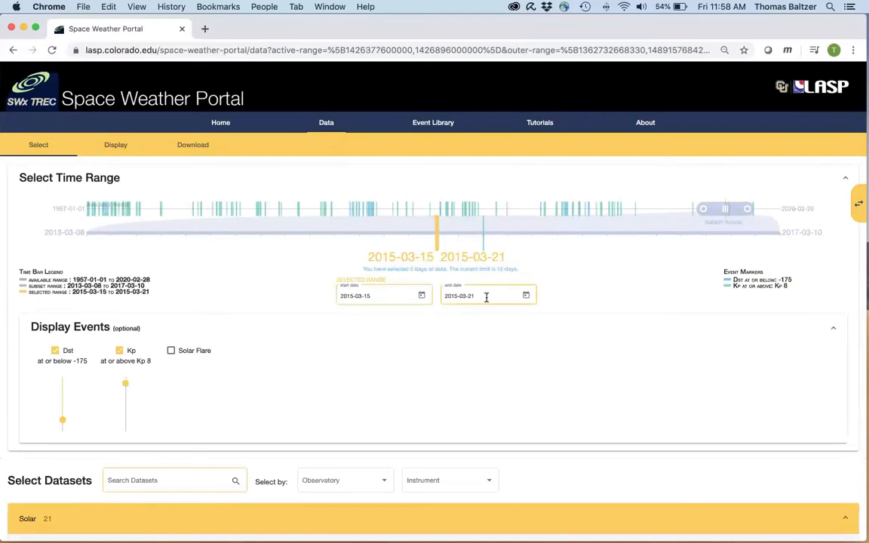
key(BackSpace)
key(BackSpace)
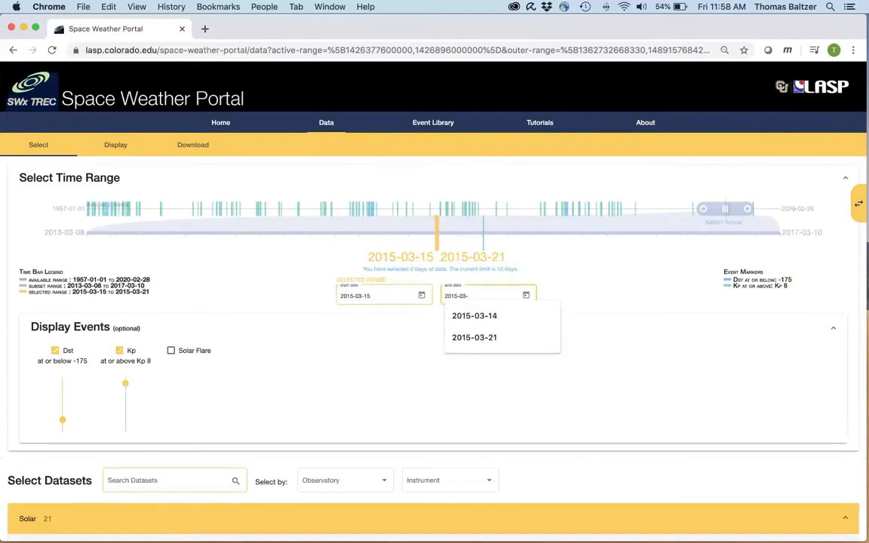
text(16)
click(389, 294)
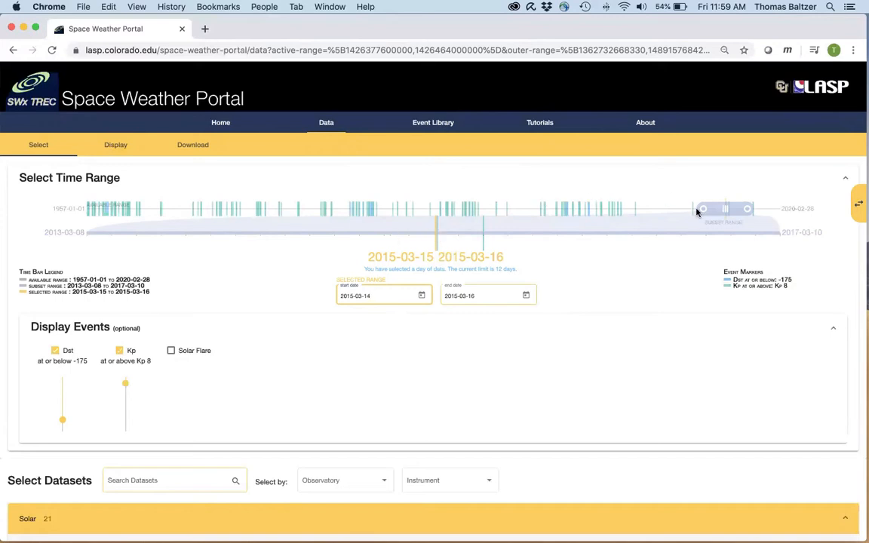
Narrow the timeline's subset range to 2014-03-28 through 2016-09-13 and display the plots for the new dates
drag(704, 212, 743, 211)
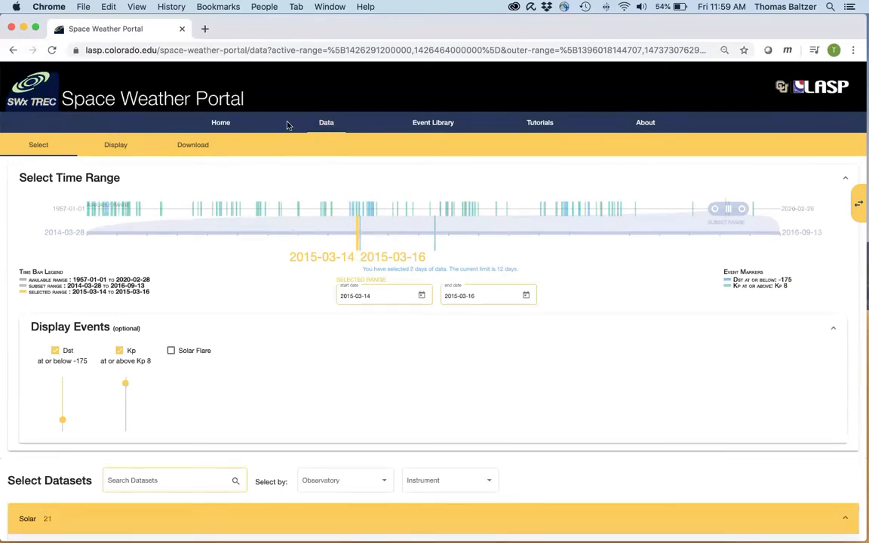
click(121, 145)
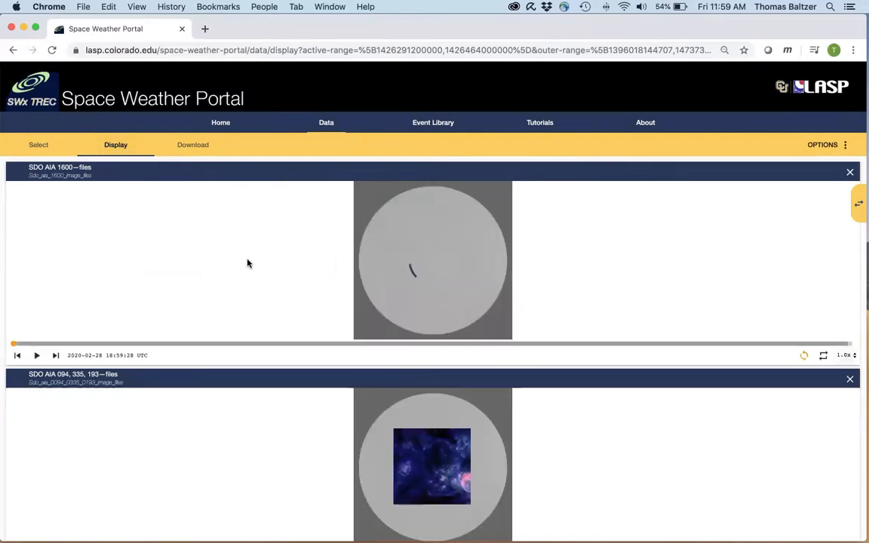
Play the synchronized SDO AIA 1600 and SDO AIA 094, 335, 193 image sequences and watch them run
scroll(247, 263, down, 2)
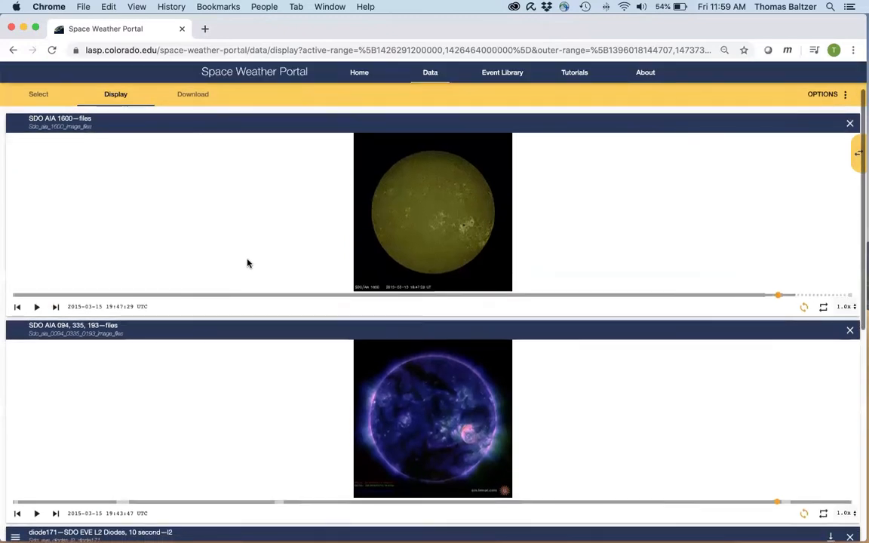
click(38, 308)
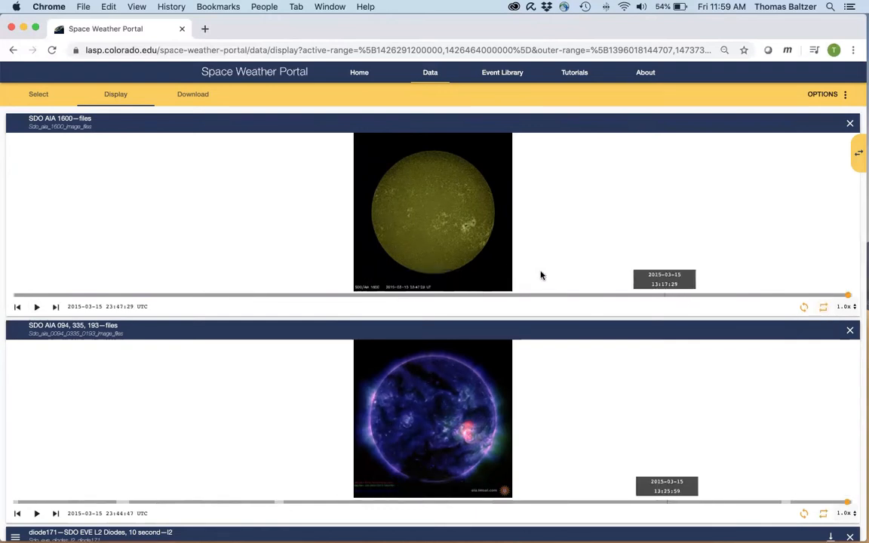
click(36, 306)
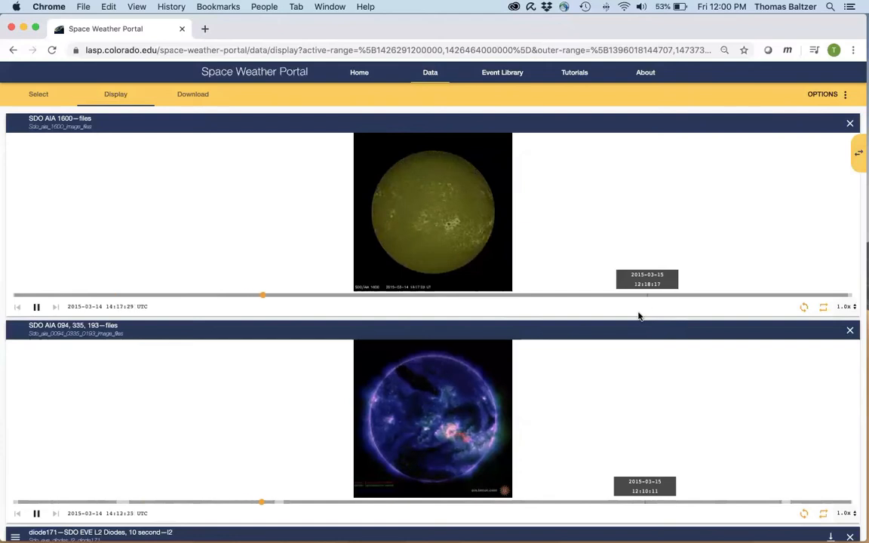
Set the plot layout to 1 row and 2 columns, and make the browser window full screen
click(823, 96)
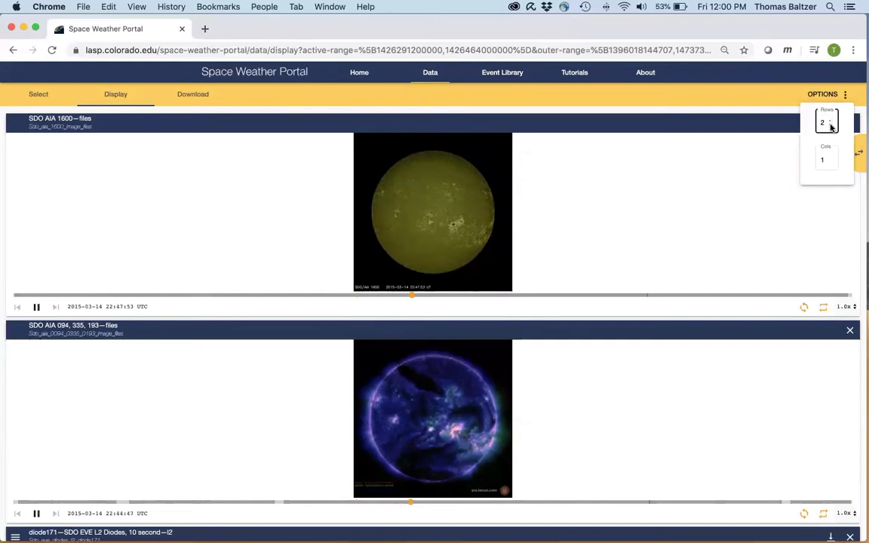
click(830, 127)
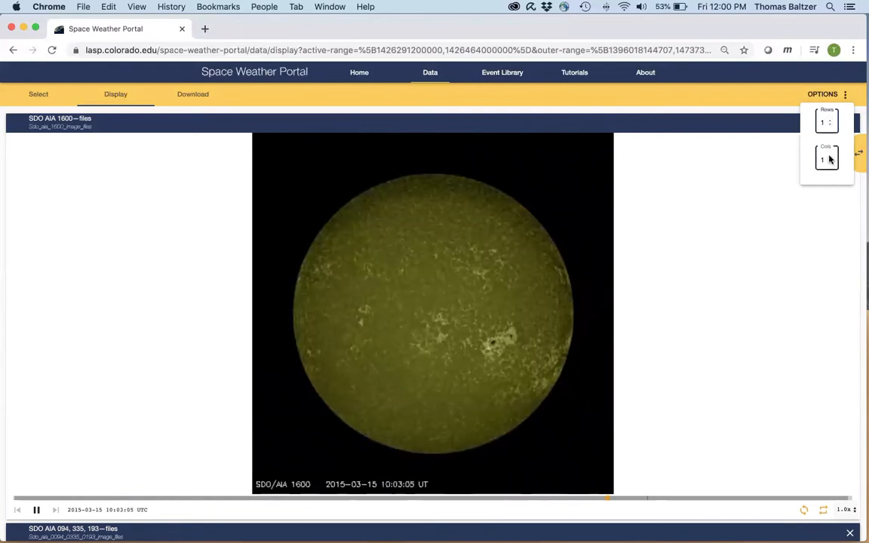
click(829, 157)
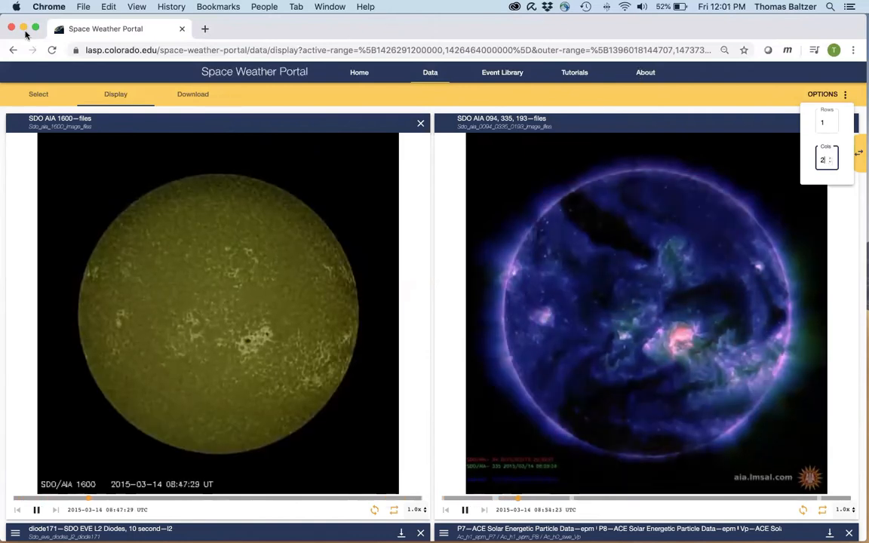
click(35, 27)
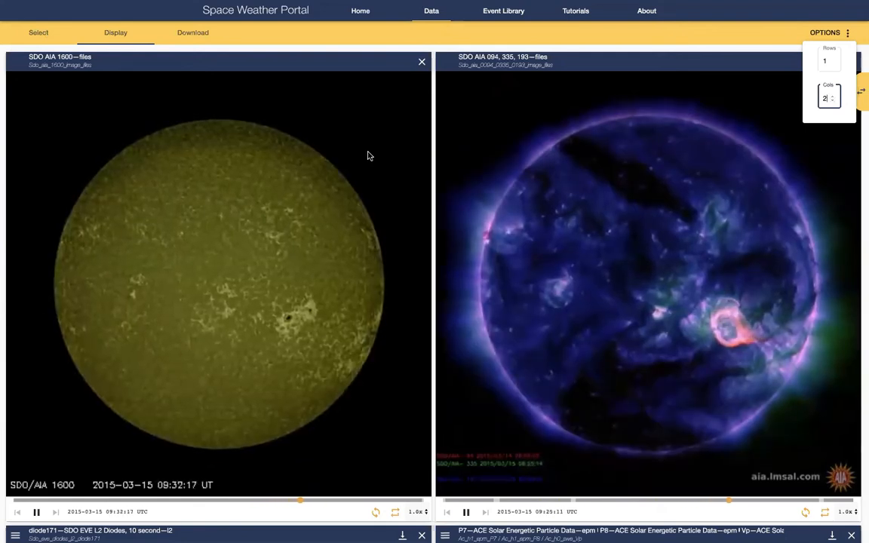
click(369, 152)
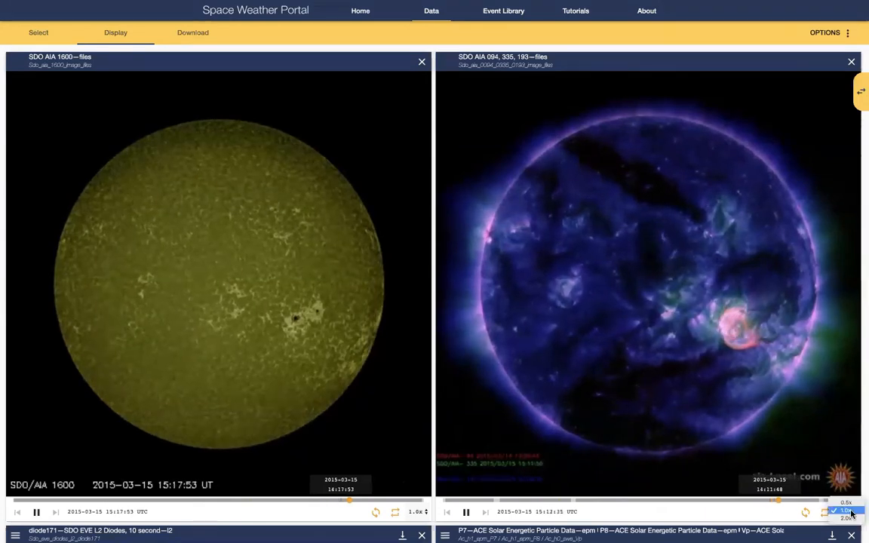
Try the image playback at 2.0x speed, and slow it down to 0.5x
click(851, 513)
click(847, 518)
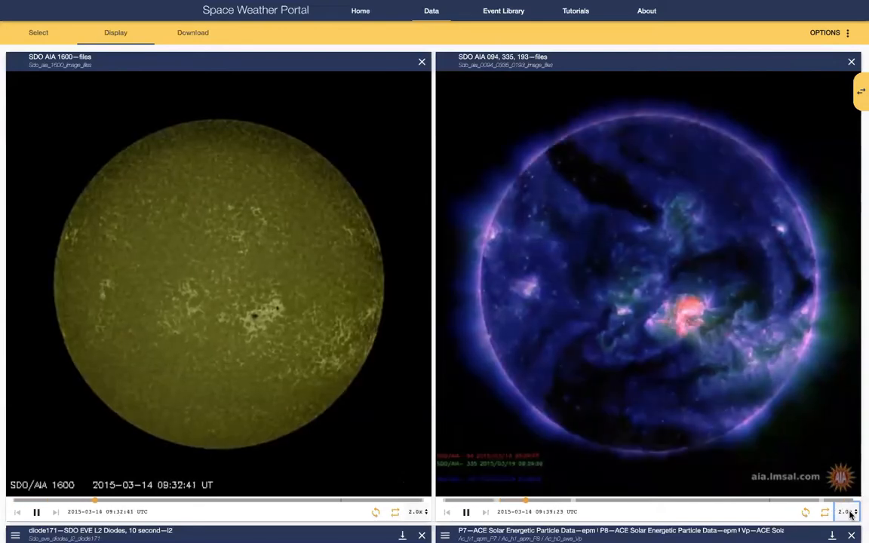
click(848, 512)
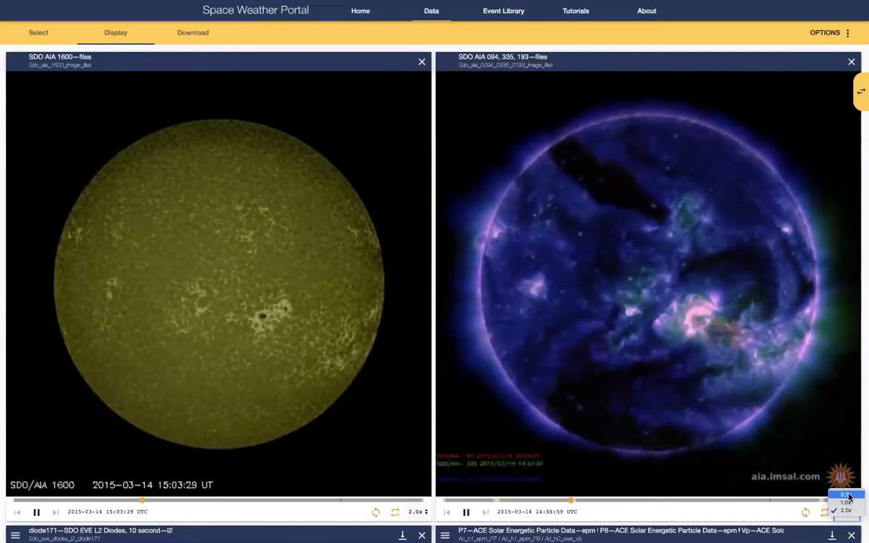
click(846, 494)
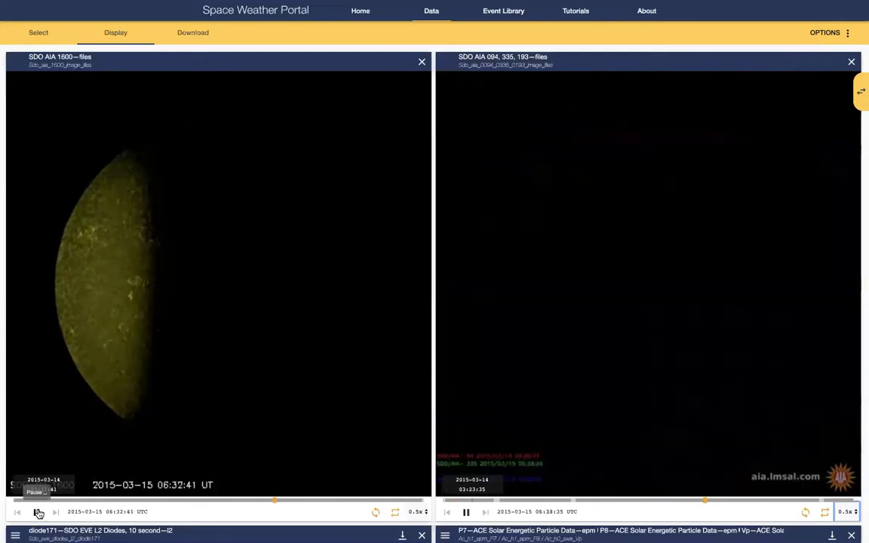
click(37, 512)
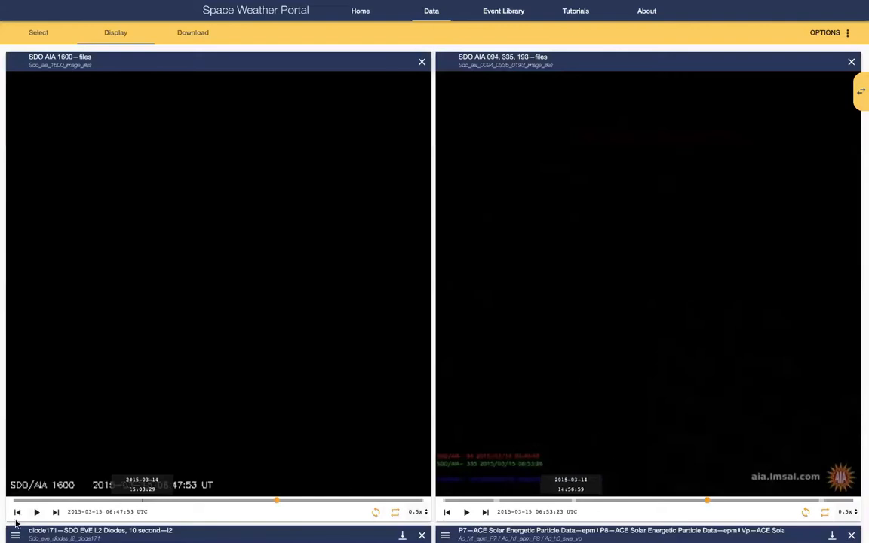
click(17, 512)
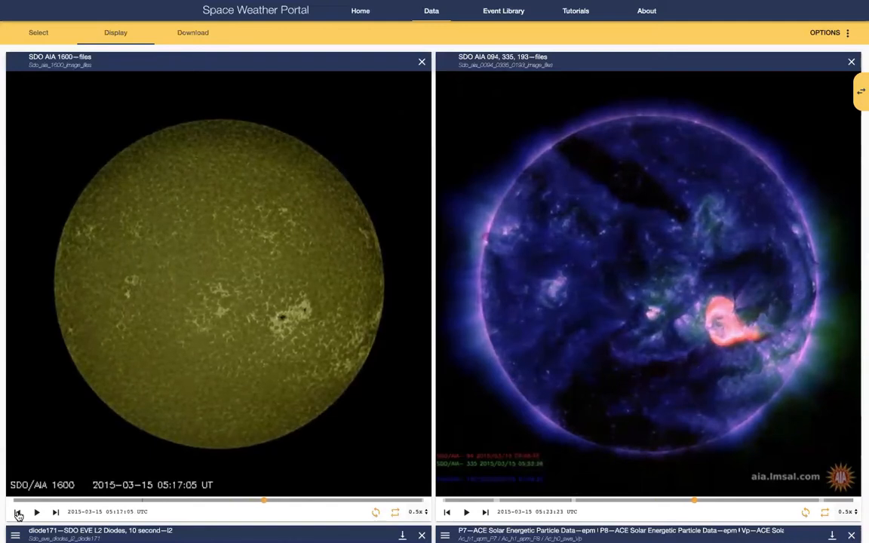
click(17, 512)
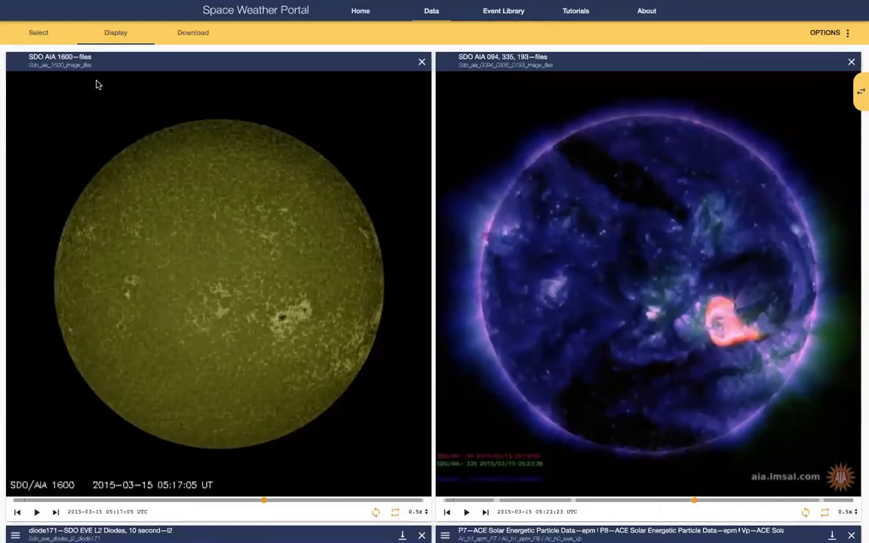
Return to data selection and set the time range to 2015-03-14 through 2015-03-25
click(36, 33)
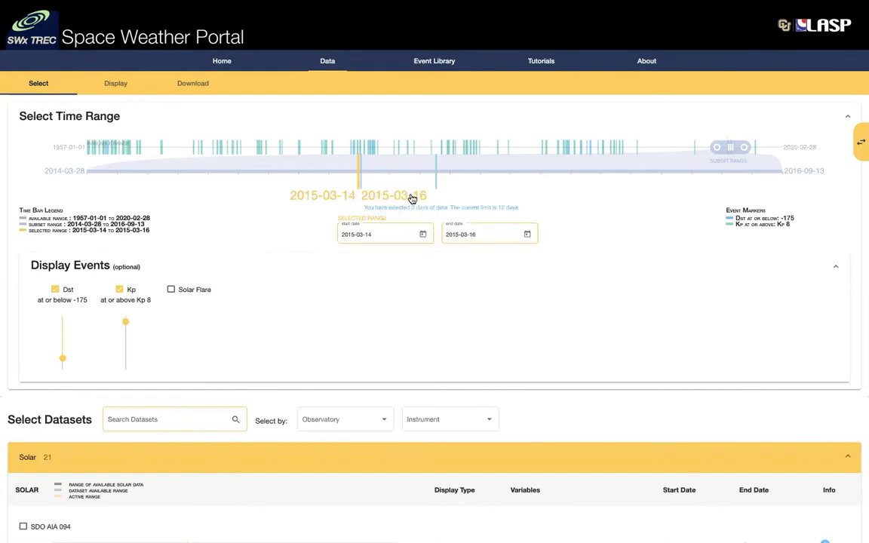
drag(392, 201, 398, 202)
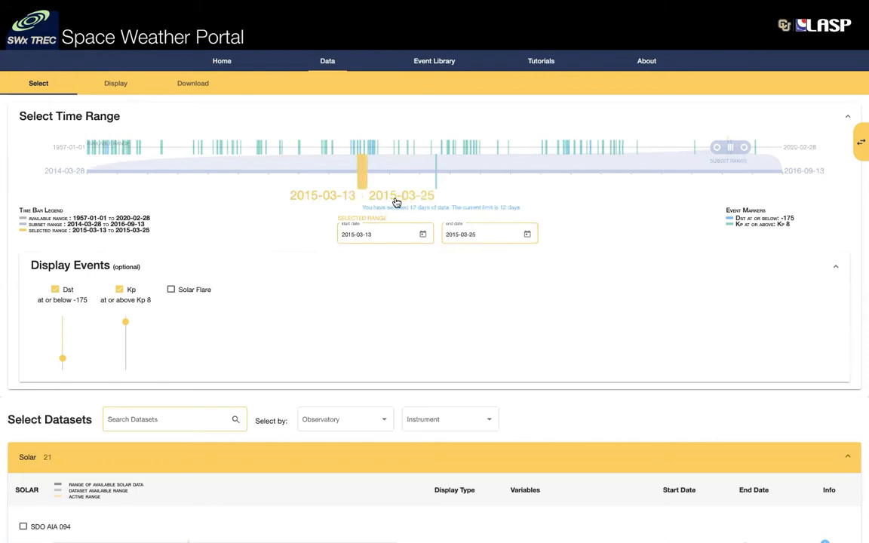
click(390, 242)
key(BackSpace)
text(4)
Review which Solar and Heliospheric datasets and variables are selected, collapsing each category when done
scroll(227, 346, down, 3)
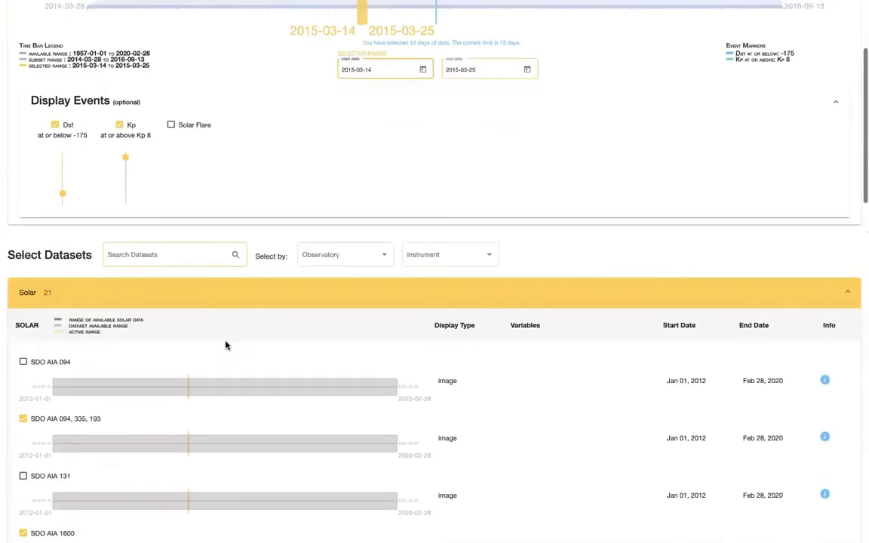
scroll(226, 346, down, 2)
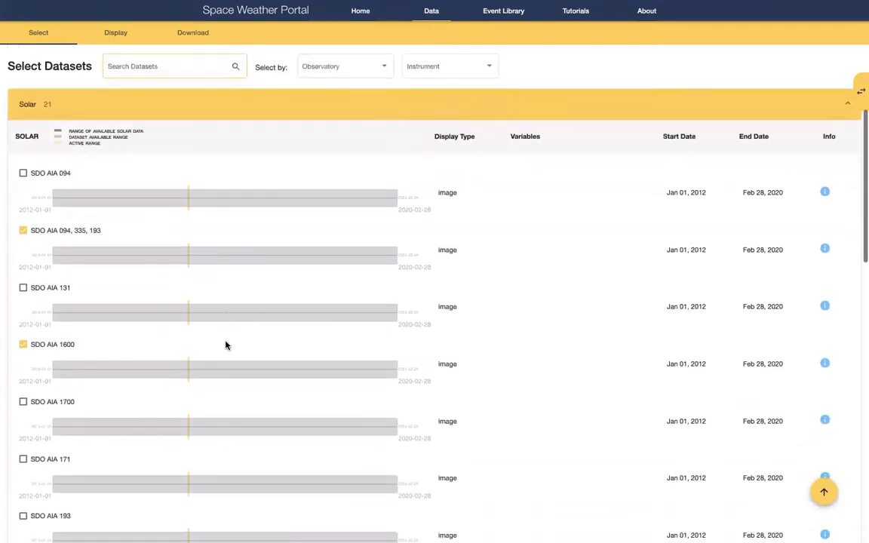
scroll(225, 345, down, 5)
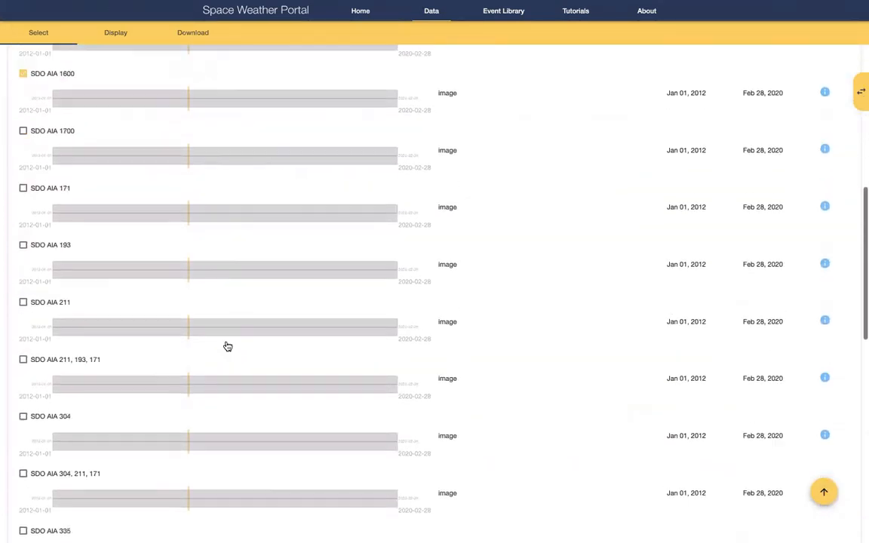
scroll(225, 346, up, 6)
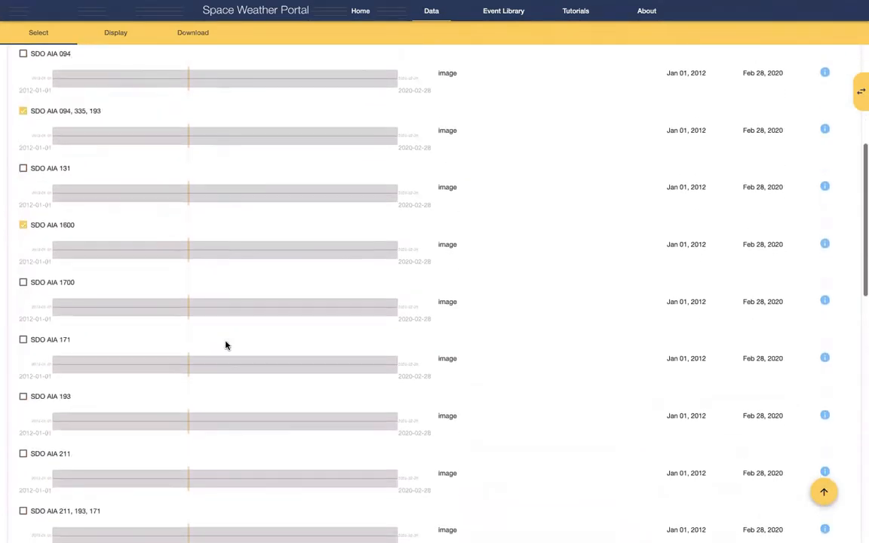
scroll(225, 345, up, 3)
click(239, 276)
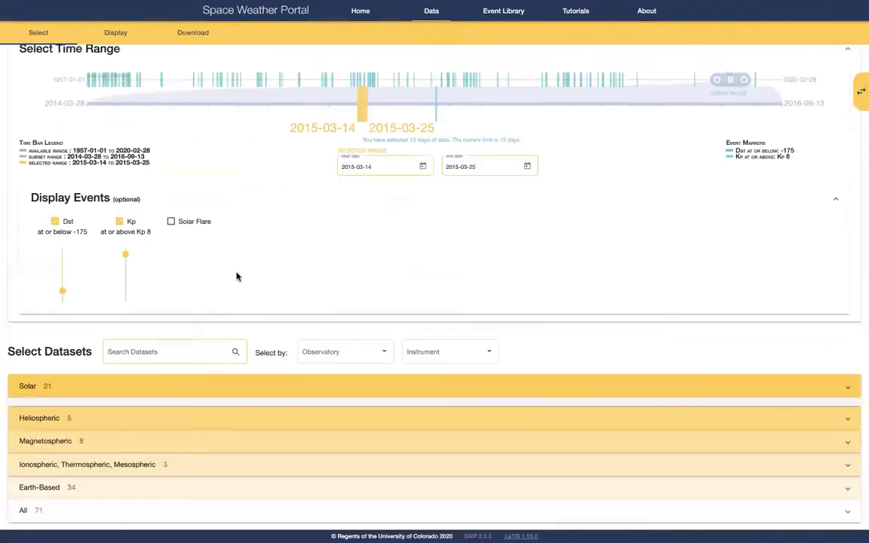
click(210, 418)
scroll(211, 453, down, 2)
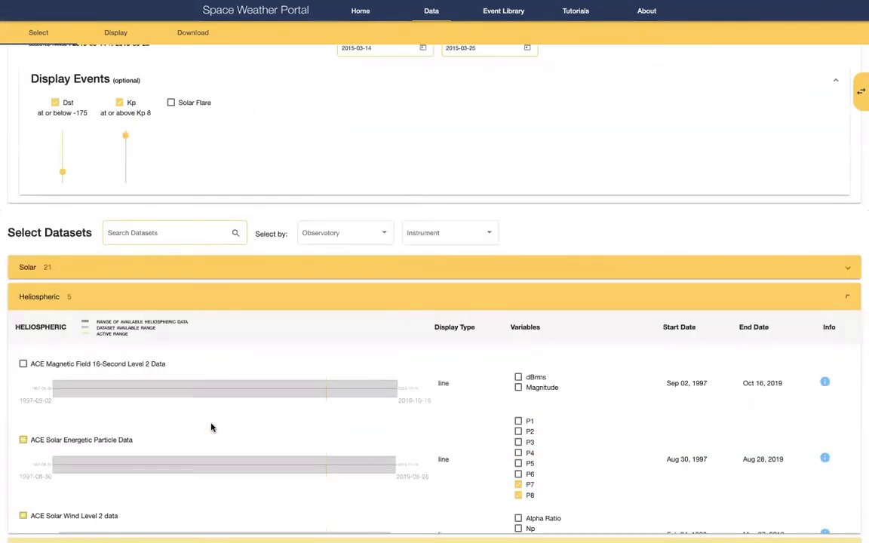
scroll(212, 428, down, 3)
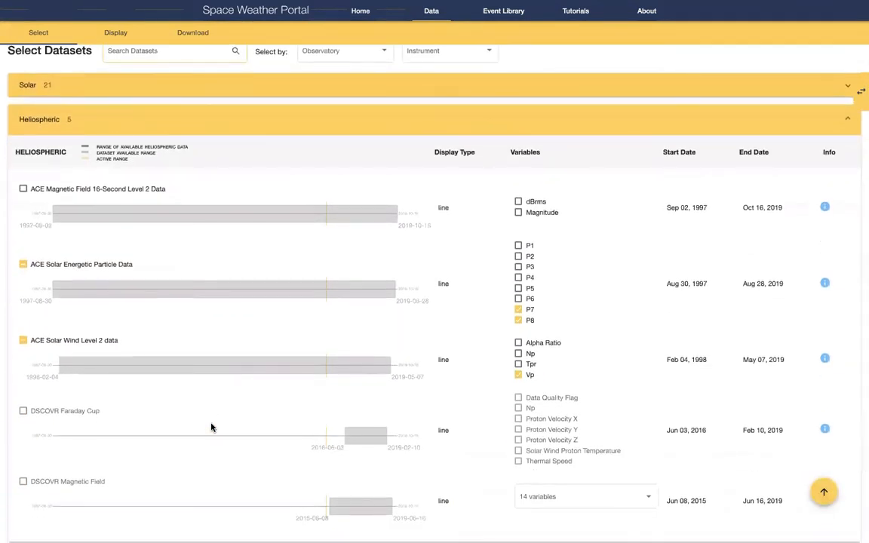
scroll(211, 428, up, 1)
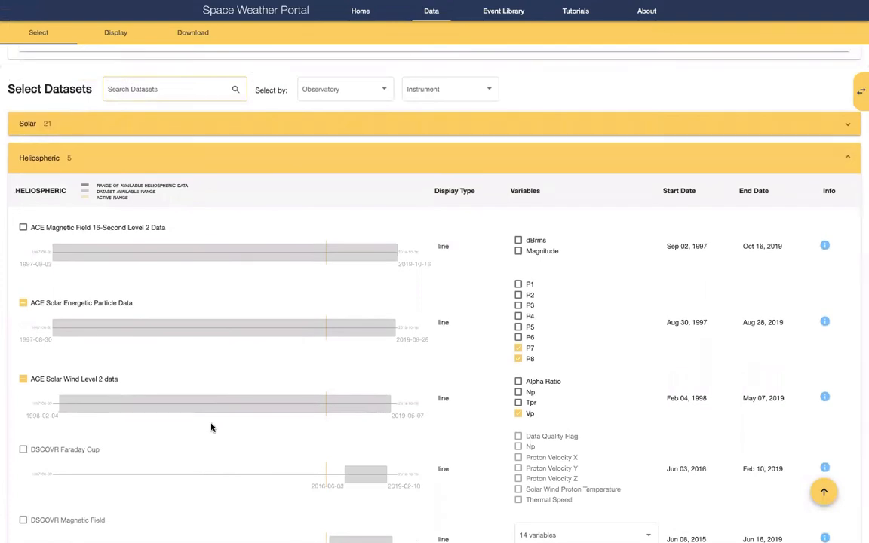
click(233, 160)
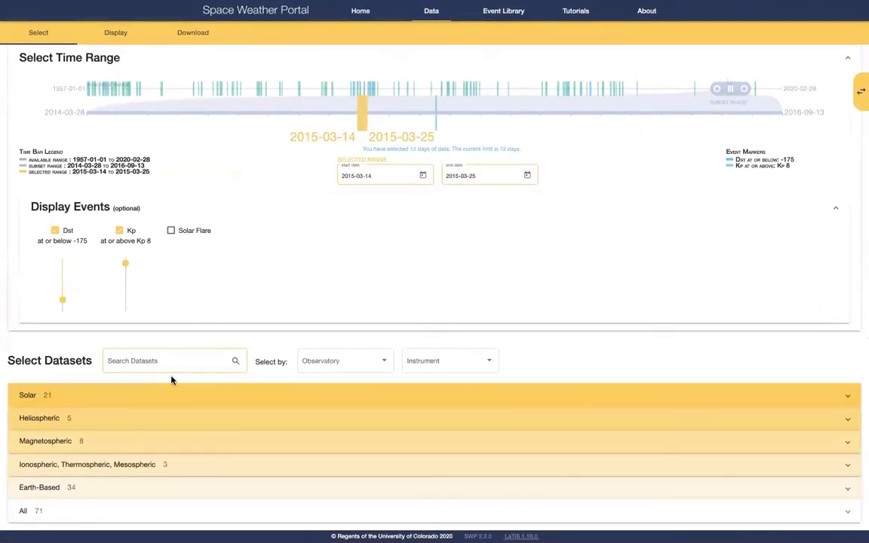
Select the 2.1 MeV and 2.6 MeV variables of the Magnetospheric dataset Van Allen Probe A REPT Electron Flux
click(138, 442)
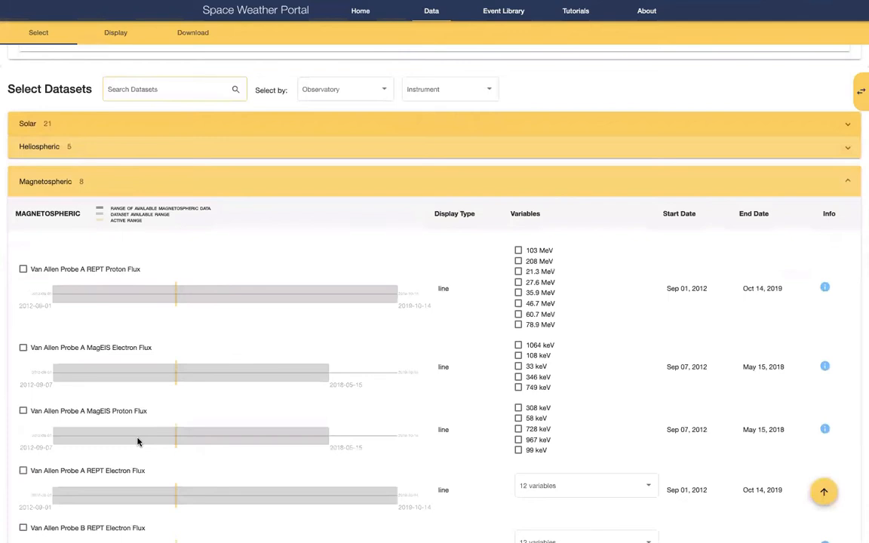
scroll(138, 442, down, 2)
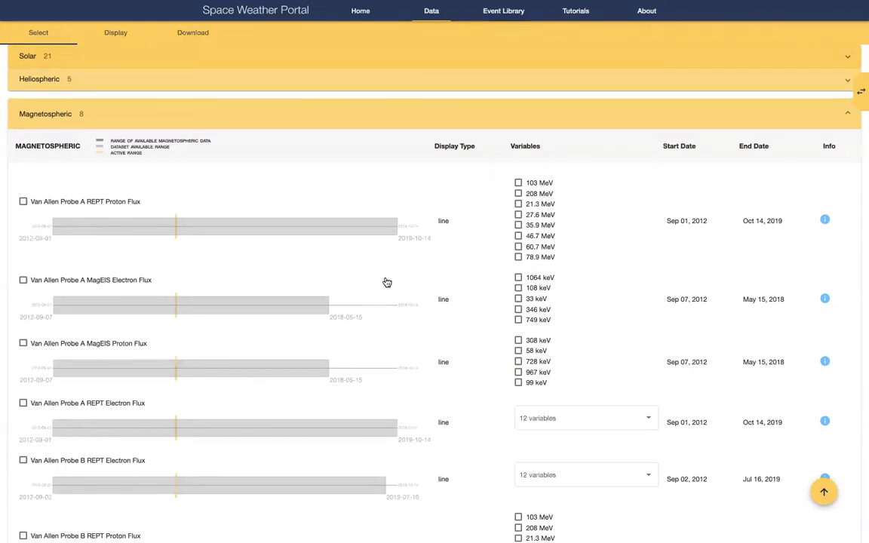
scroll(386, 282, down, 2)
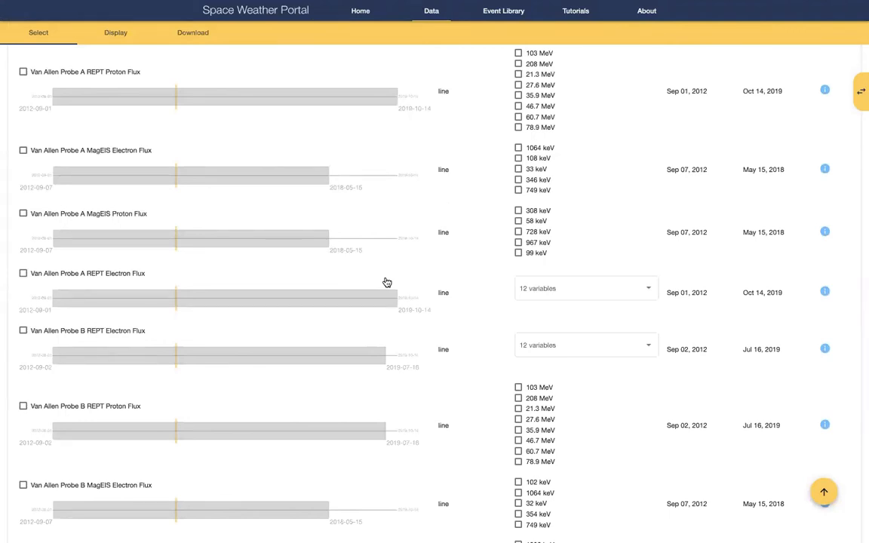
scroll(386, 282, down, 1)
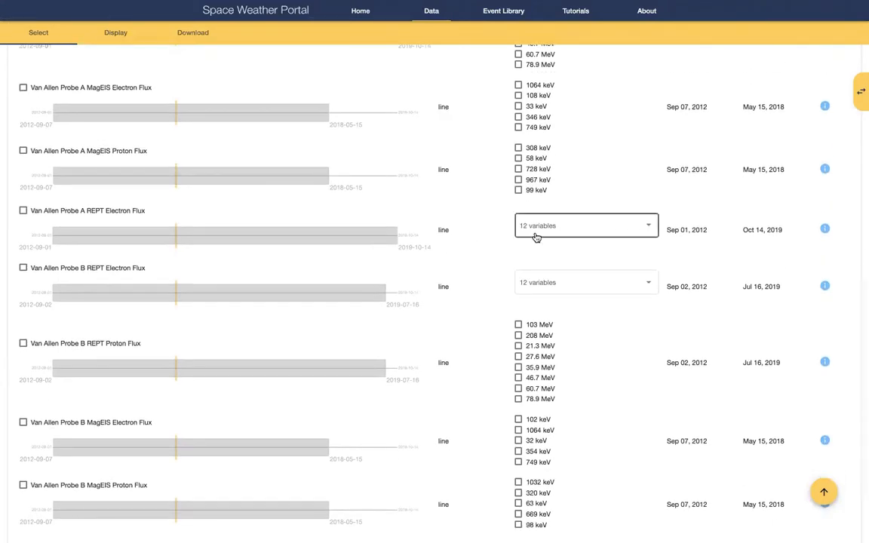
click(571, 230)
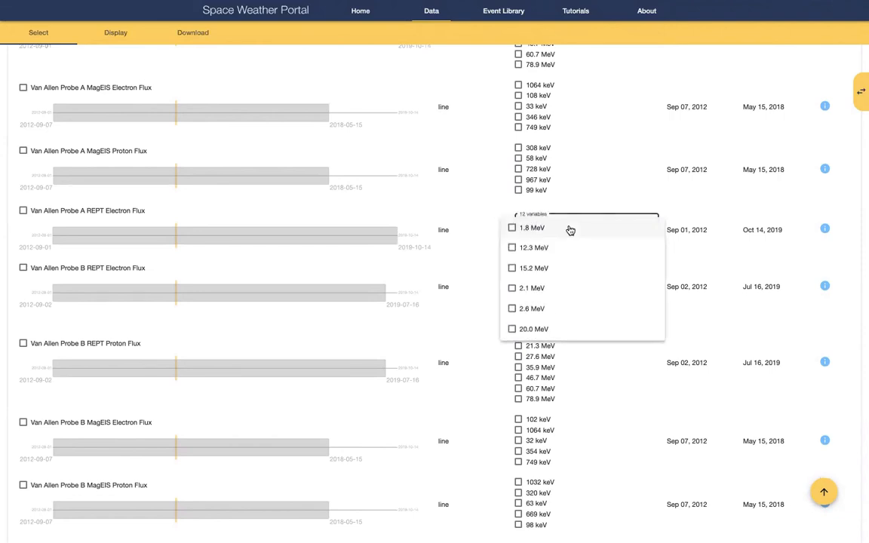
scroll(564, 256, down, 2)
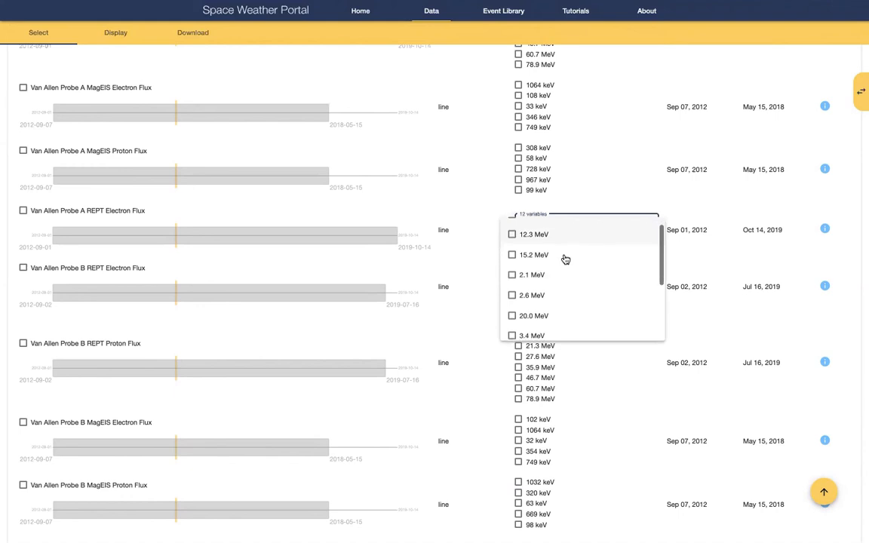
click(516, 261)
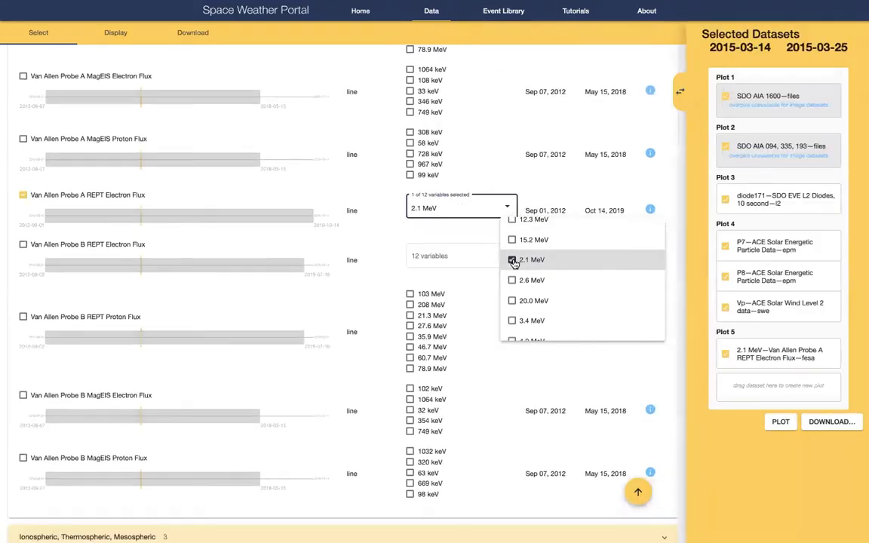
click(512, 279)
Add the 3.4 MeV and 4.2 MeV variables of Van Allen Probe A REPT Electron Flux and plot all selected datasets
scroll(512, 279, down, 1)
scroll(512, 281, down, 2)
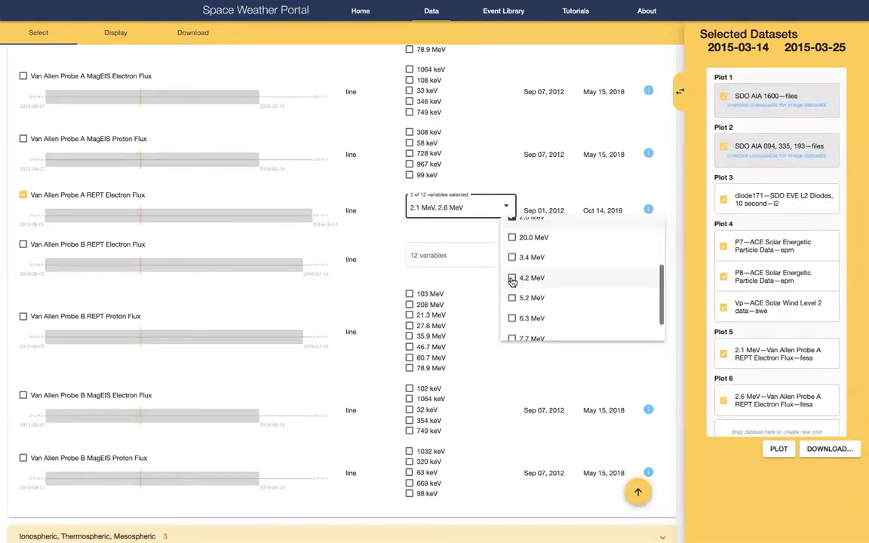
click(512, 258)
click(512, 277)
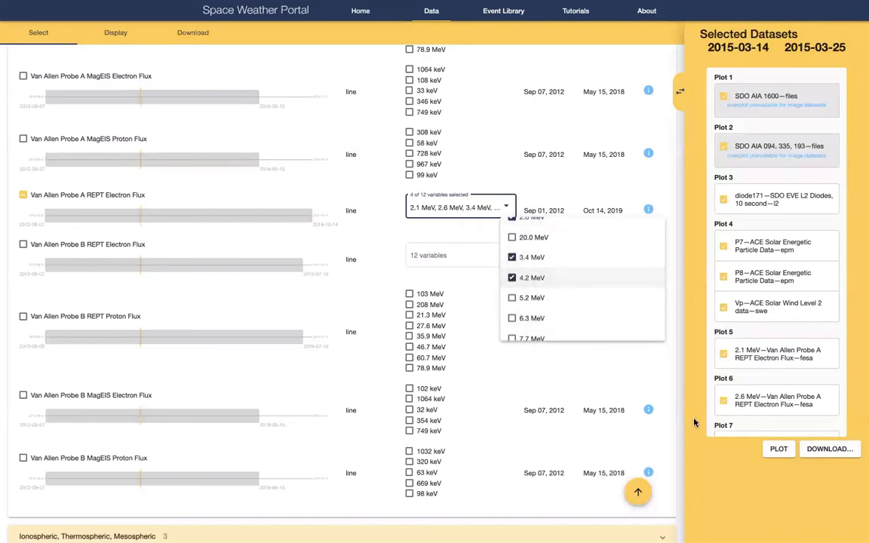
click(628, 382)
click(777, 449)
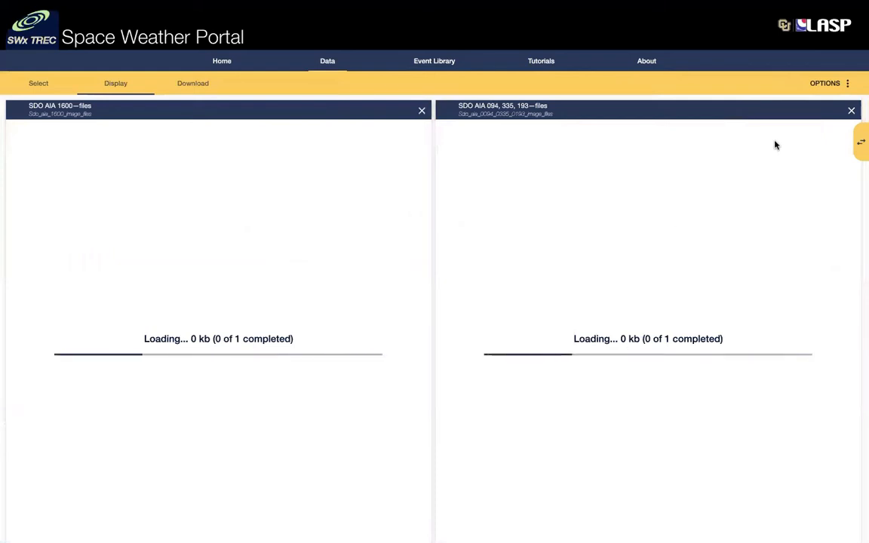
Set the plot display layout to 2 rows and 1 column
click(832, 84)
click(832, 111)
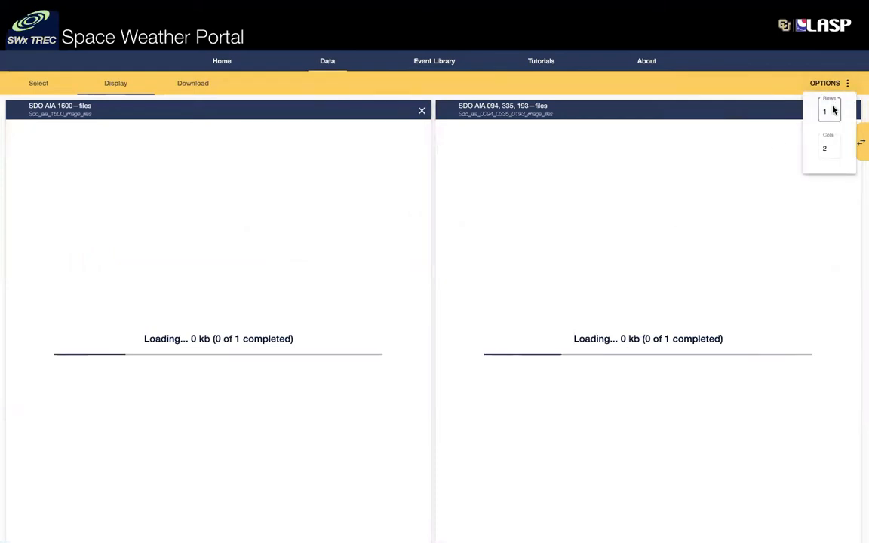
key(BackSpace)
text(2)
click(833, 148)
key(BackSpace)
text(1)
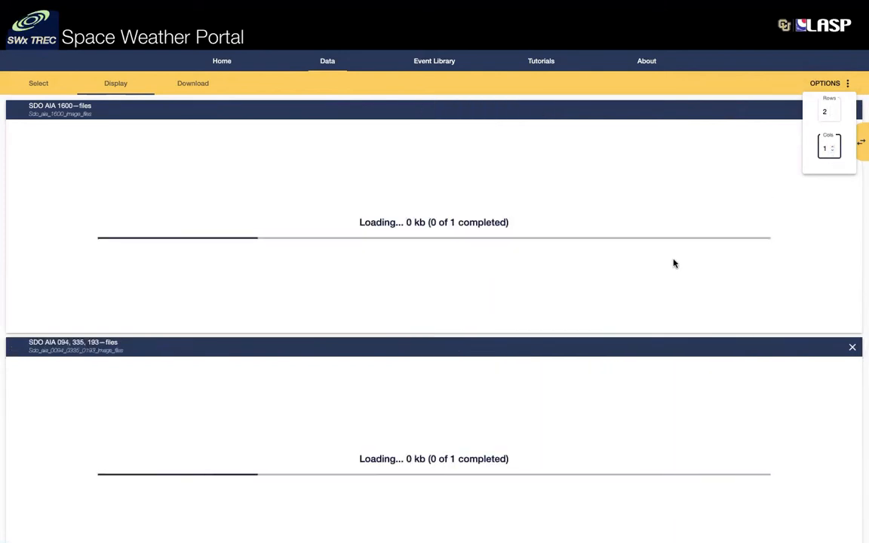
Look over the stacked SDO AIA images, the SDO EVE diode171 plot and the ACE particle and solar wind plot
scroll(675, 263, down, 3)
scroll(674, 263, down, 5)
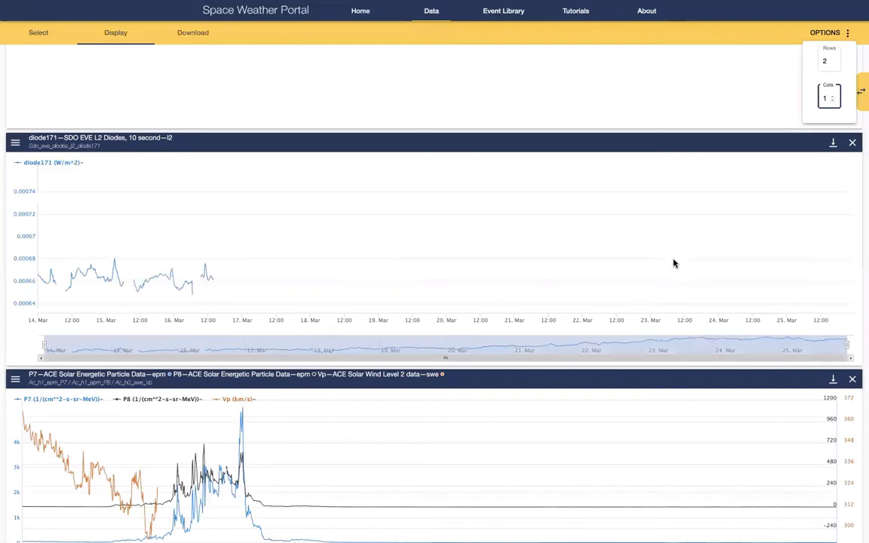
scroll(675, 263, down, 3)
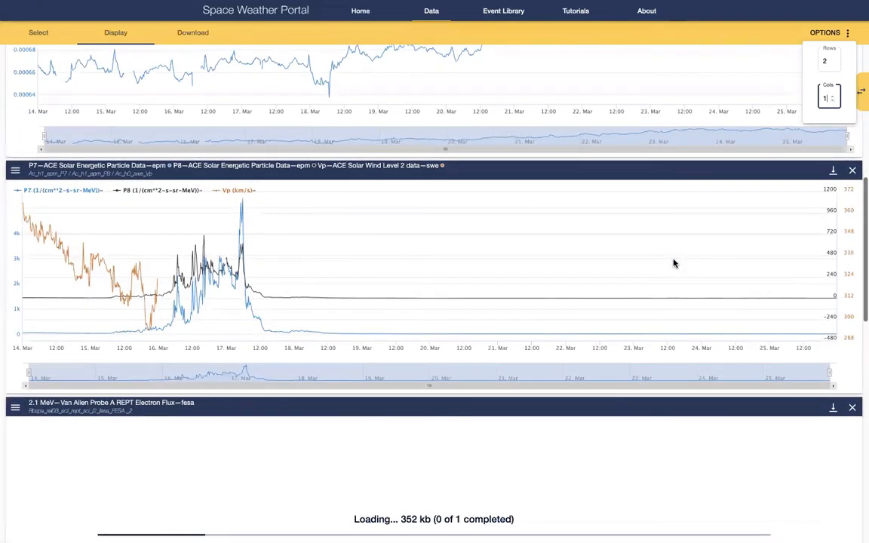
scroll(675, 264, up, 2)
scroll(674, 263, up, 5)
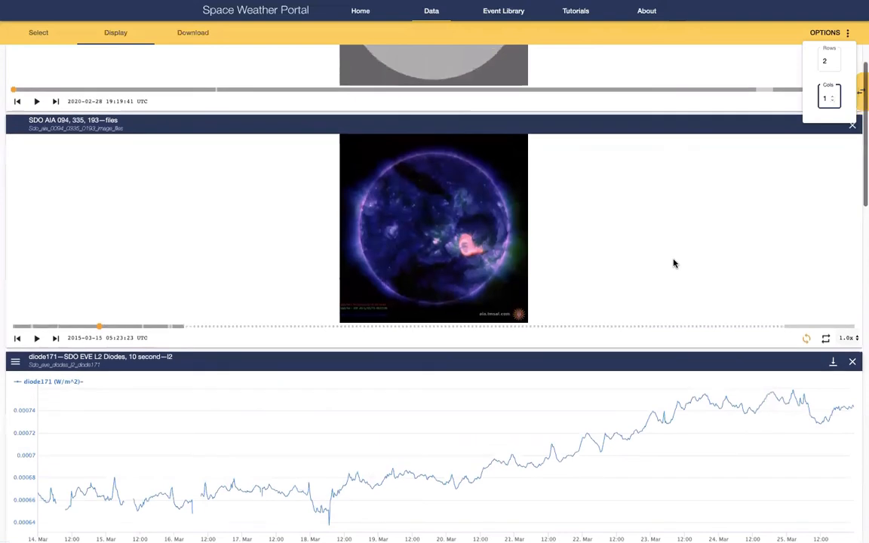
scroll(674, 263, down, 2)
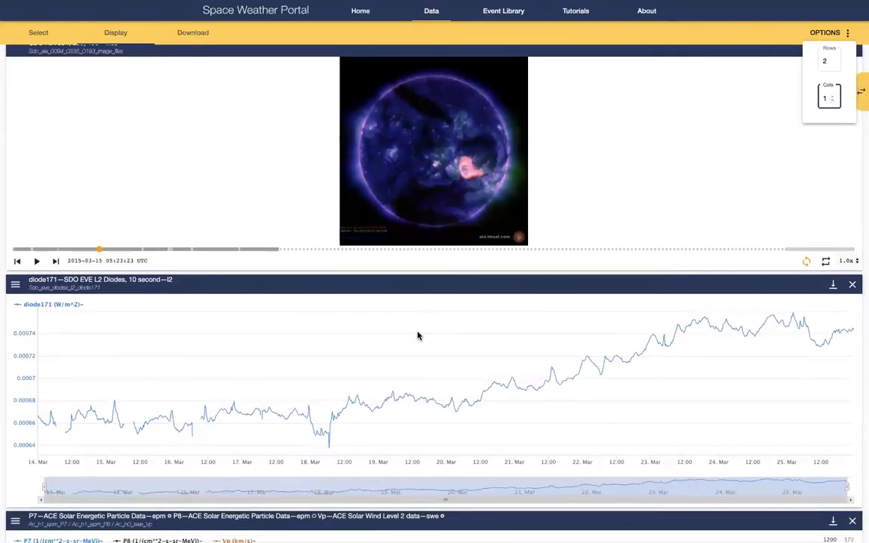
scroll(126, 243, up, 5)
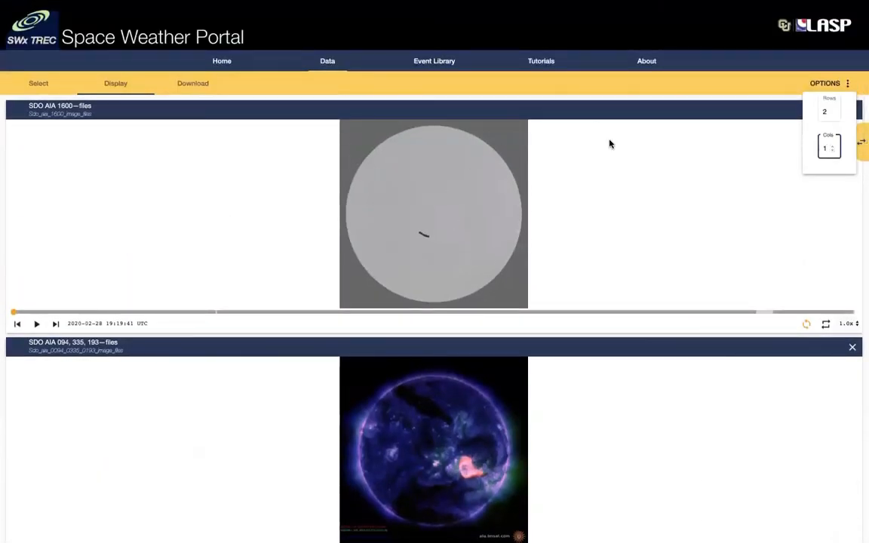
Remove the SDO AIA 1600 image plot from the display and review the remaining entries in the selected datasets list
click(745, 161)
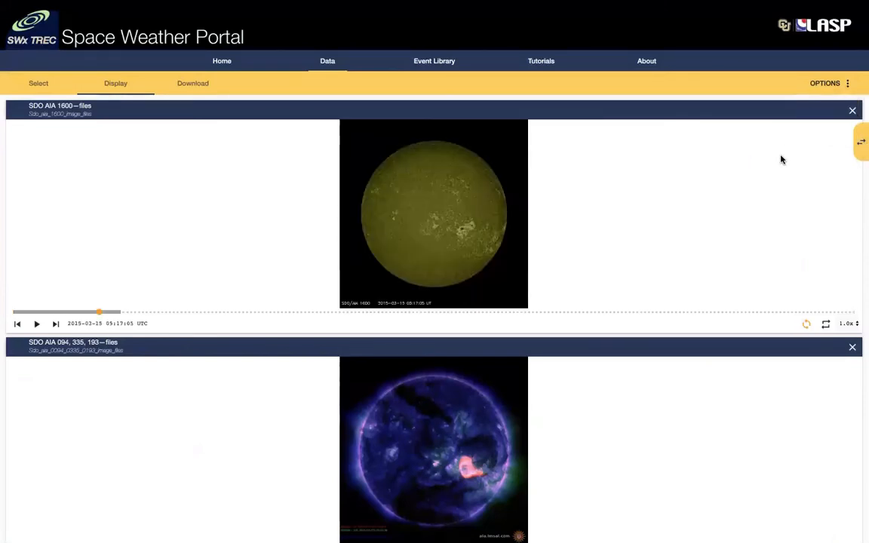
click(851, 113)
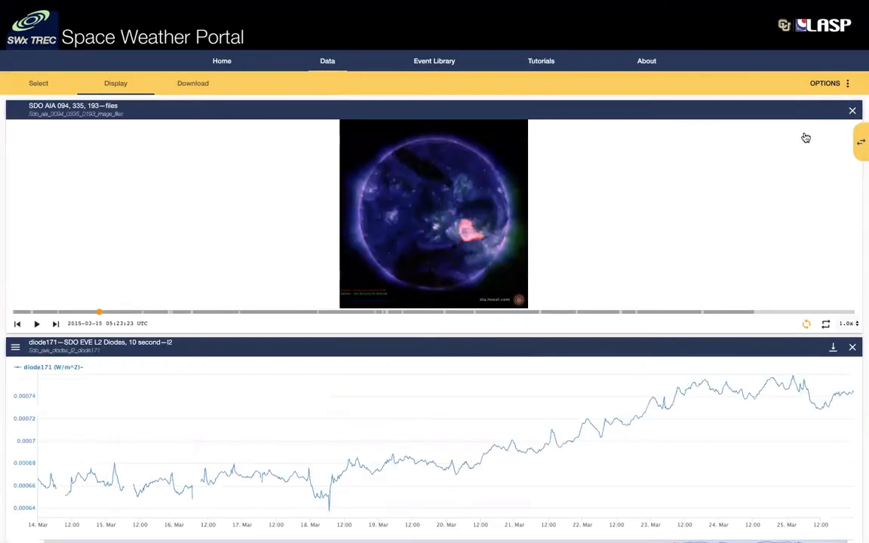
click(860, 142)
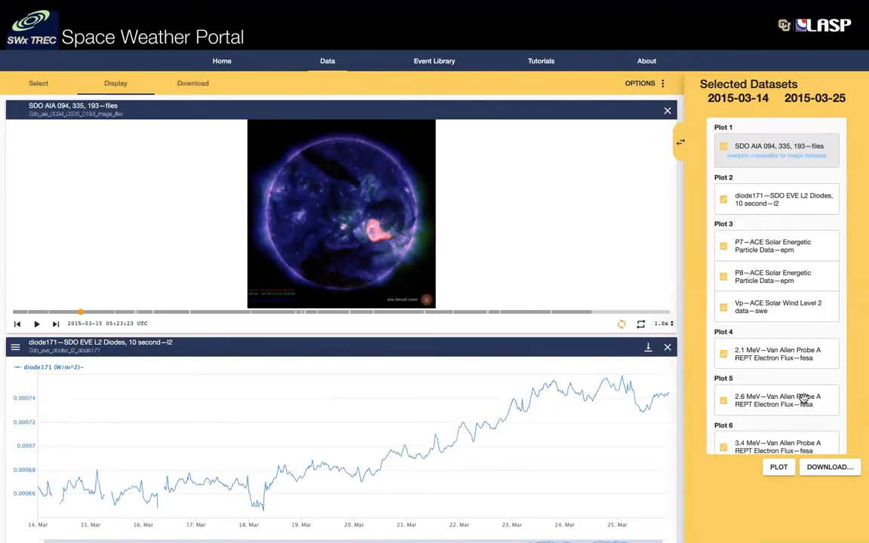
scroll(801, 371, down, 3)
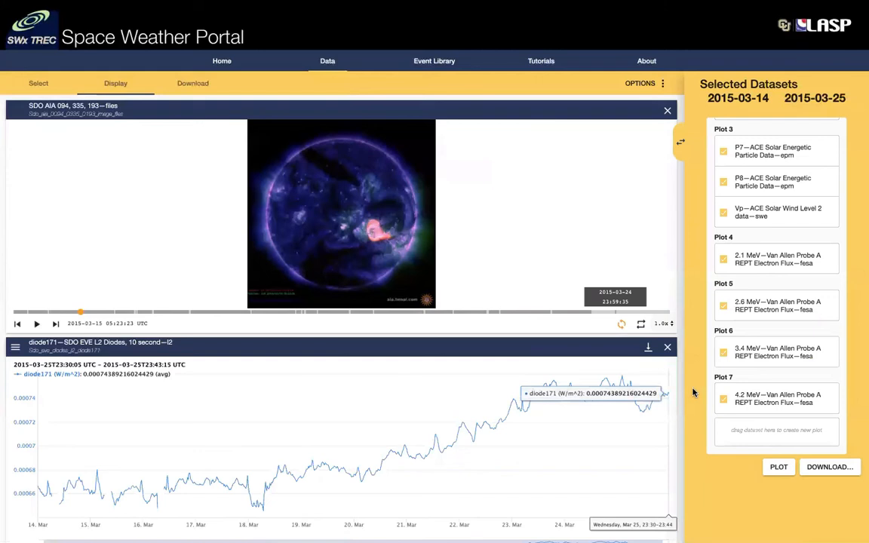
click(679, 149)
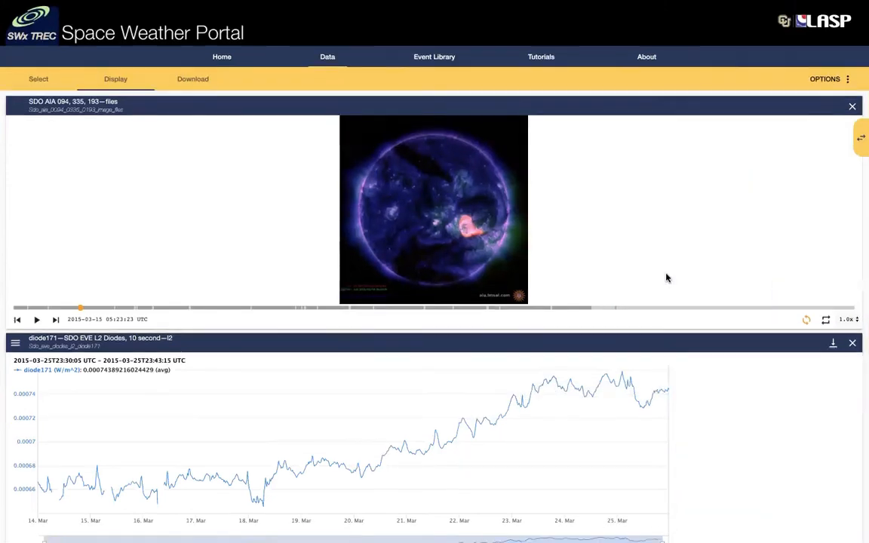
Check the loading of the four Van Allen Probe A REPT Electron Flux plots
scroll(667, 278, down, 10)
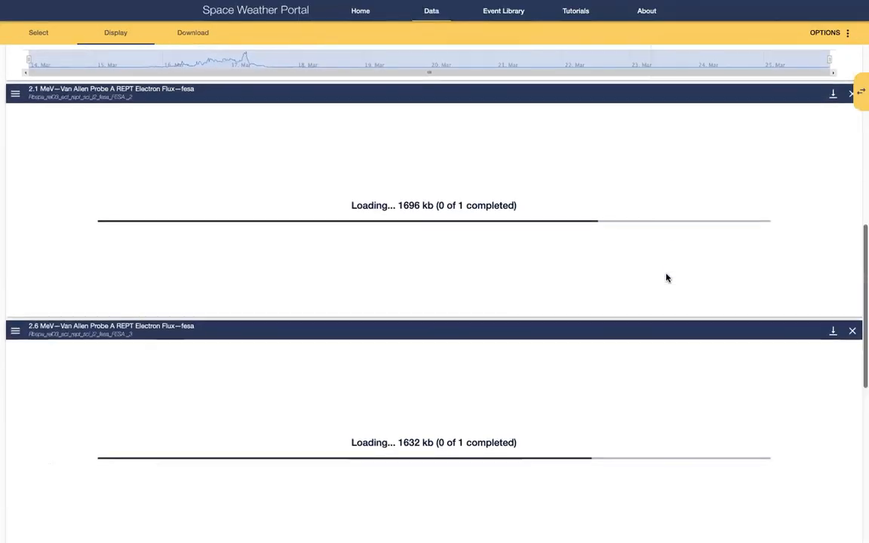
scroll(666, 278, down, 4)
scroll(666, 278, down, 4)
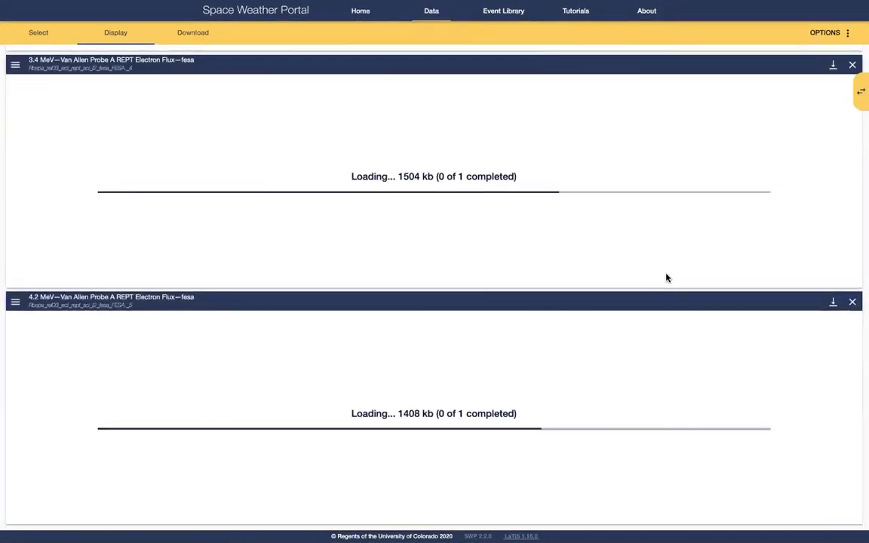
scroll(667, 278, up, 2)
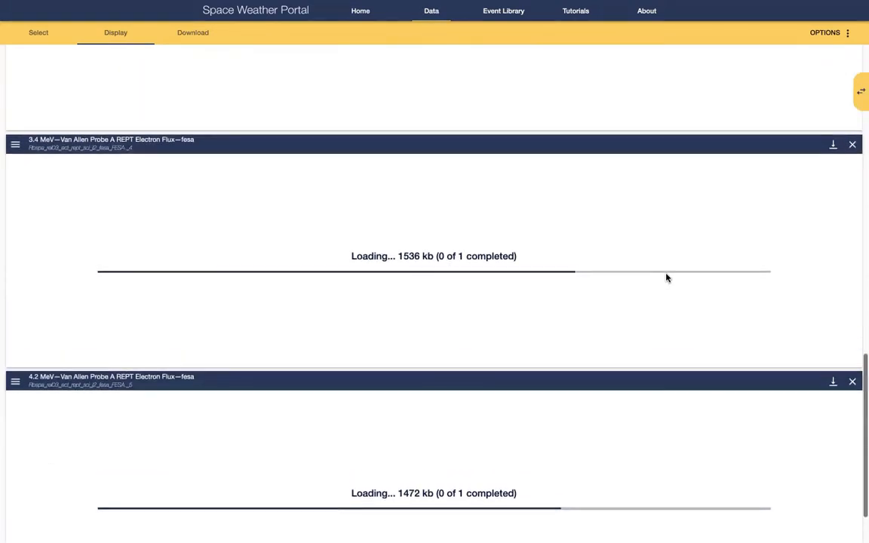
scroll(666, 278, up, 5)
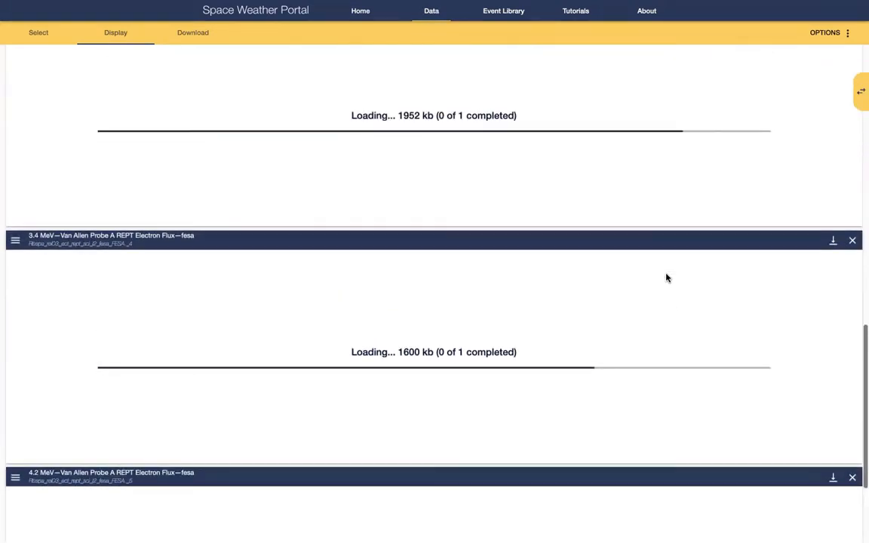
scroll(666, 278, up, 6)
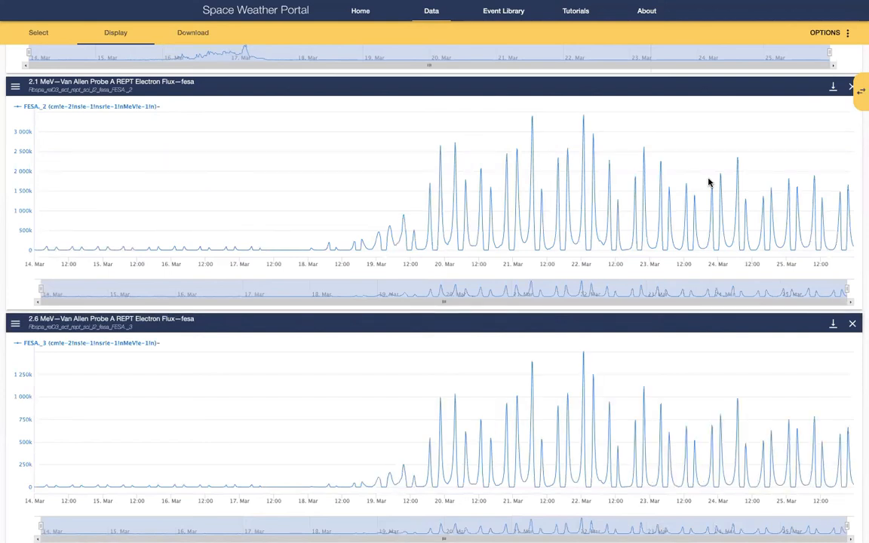
Compare electron flux over time across the 2.1, 2.6, 3.4 and 4.2 MeV plots and against the ACE particle plot
scroll(361, 364, down, 2)
scroll(361, 365, down, 5)
scroll(360, 364, up, 3)
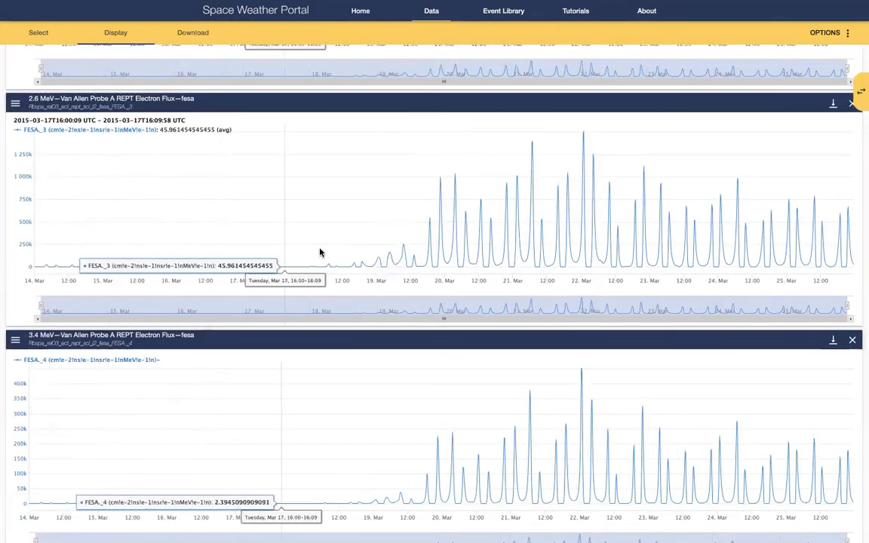
scroll(349, 252, up, 3)
scroll(348, 252, up, 5)
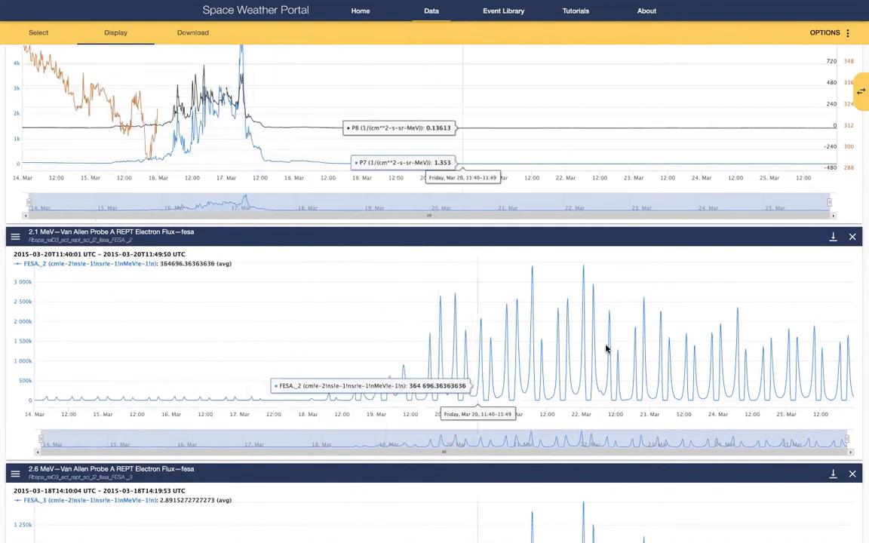
scroll(746, 348, down, 1)
scroll(751, 348, down, 6)
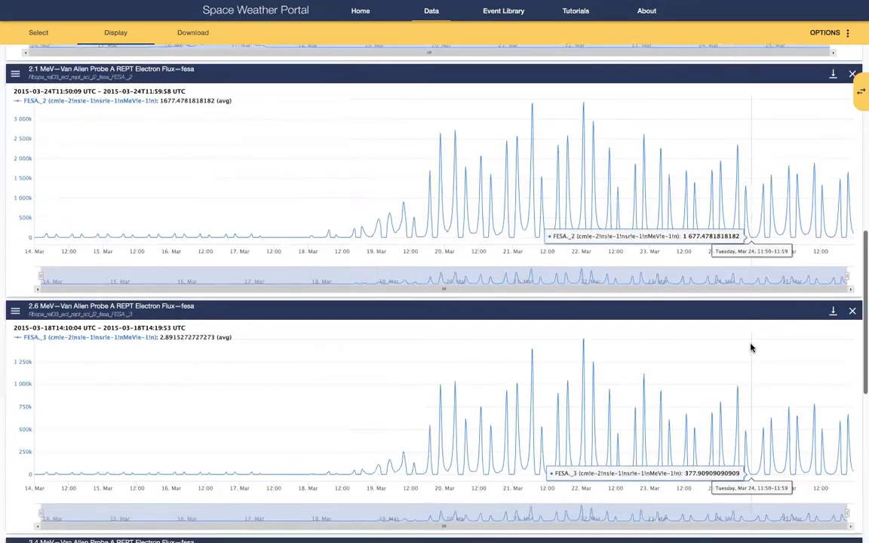
scroll(751, 348, down, 3)
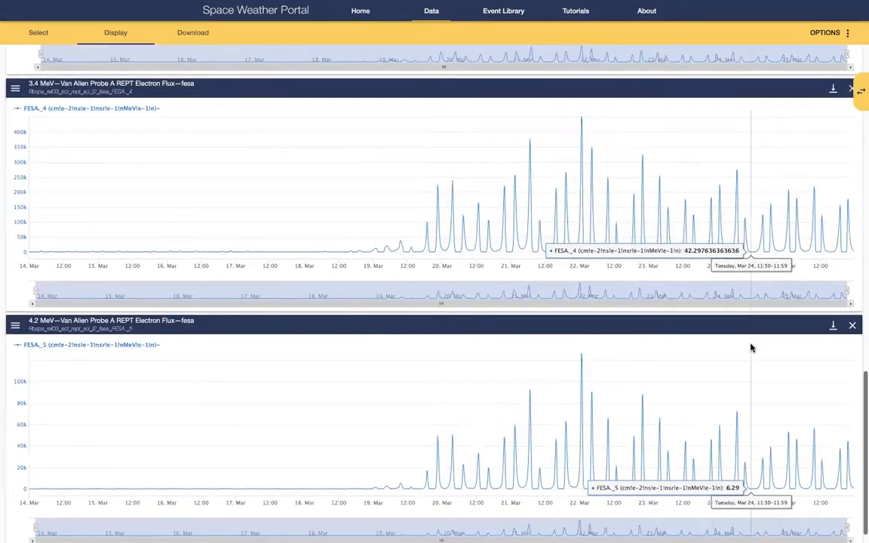
scroll(750, 348, up, 1)
scroll(750, 348, up, 5)
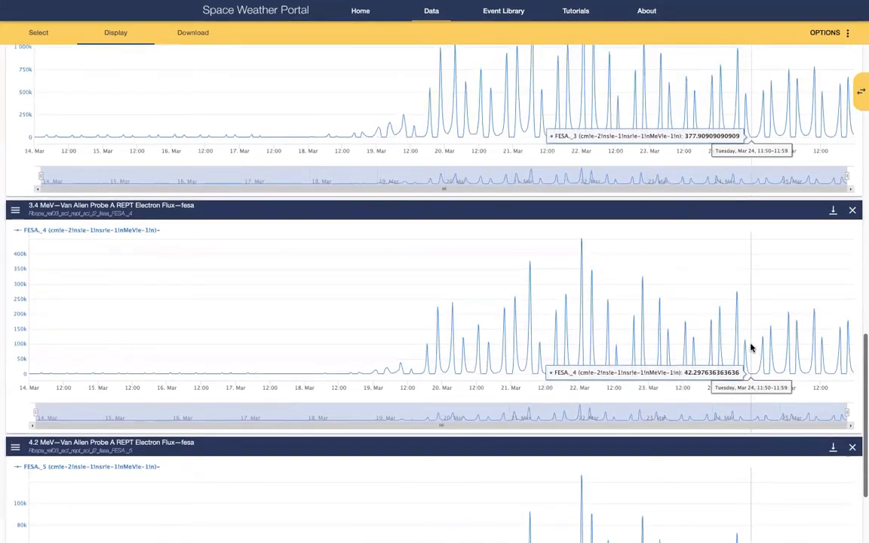
scroll(774, 320, up, 5)
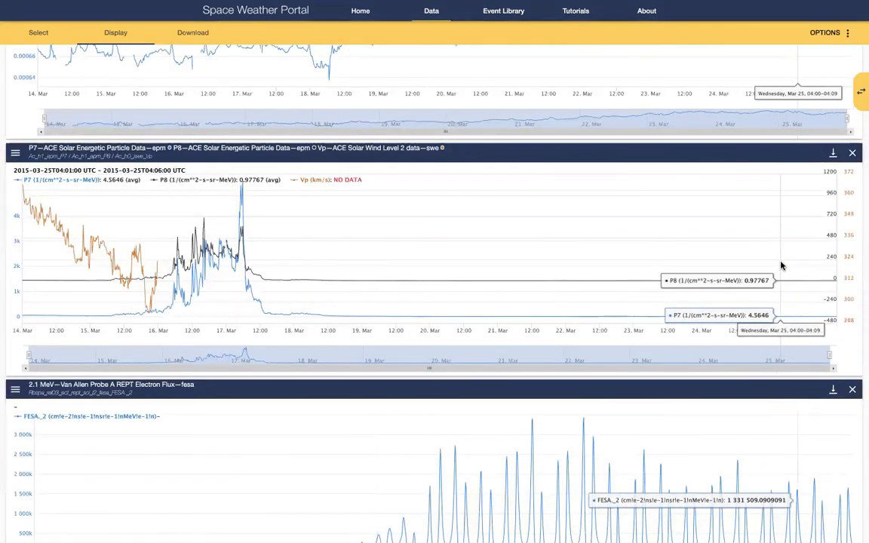
Combine the 2.6, 3.4 and 4.2 MeV Van Allen Probe A flux datasets with the 2.1 MeV dataset in Plot 4
click(860, 90)
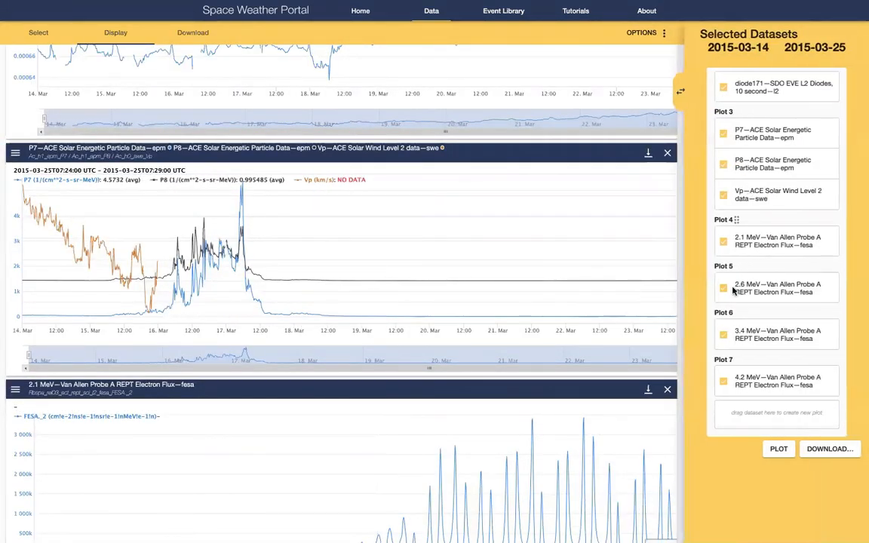
mouse_move(743, 283)
mouse_down()
mouse_move(742, 251)
mouse_move(749, 268)
mouse_up()
drag(751, 332, 755, 282)
drag(770, 374, 772, 333)
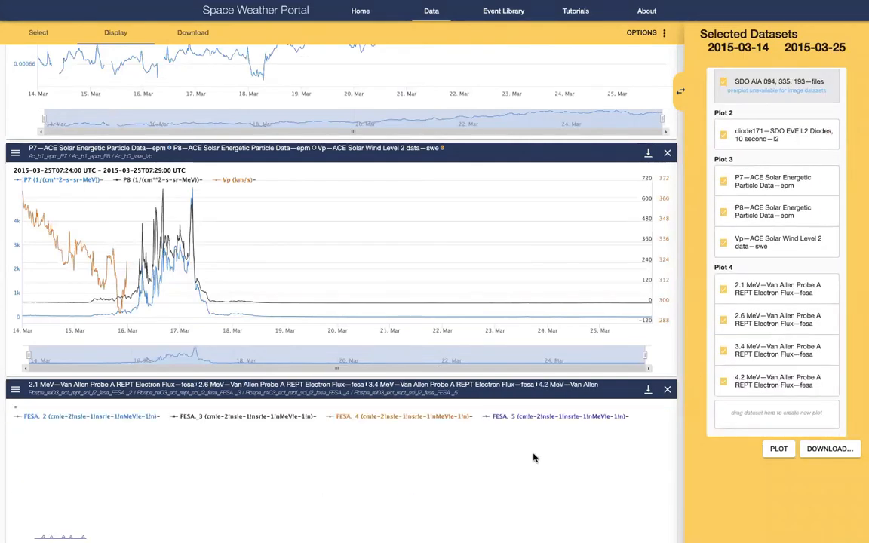
scroll(534, 457, down, 2)
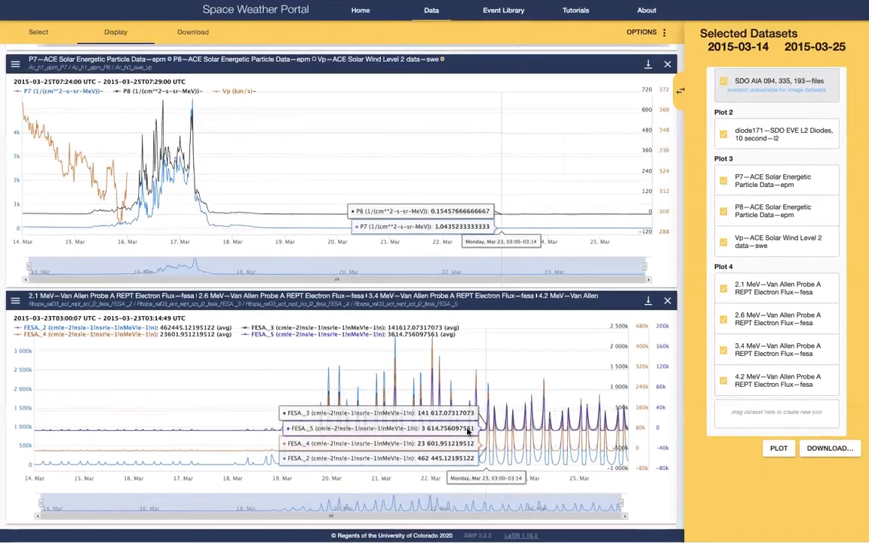
Return to data selection and select GRACE A's Neutral Density Inferred from GRACE-A's Accelerometer in the Ionospheric, Thermospheric, Mesospheric category
click(39, 36)
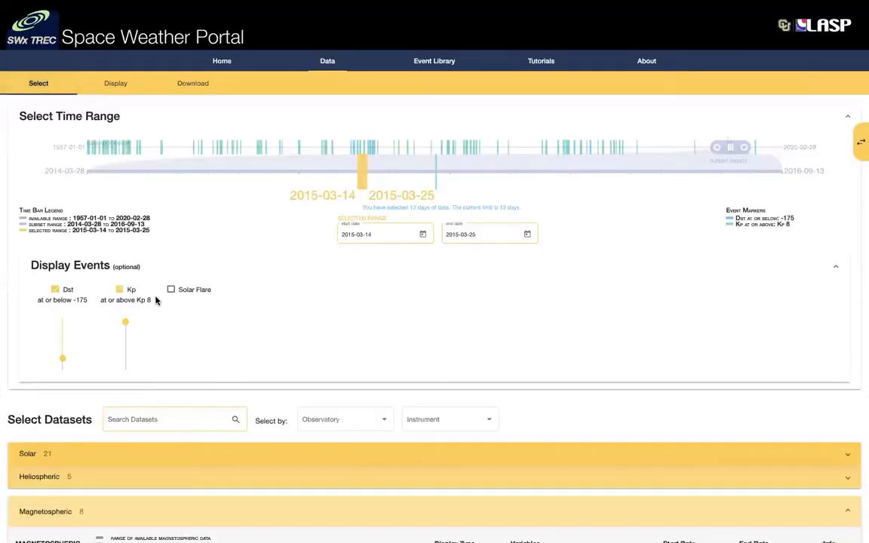
scroll(155, 298, down, 3)
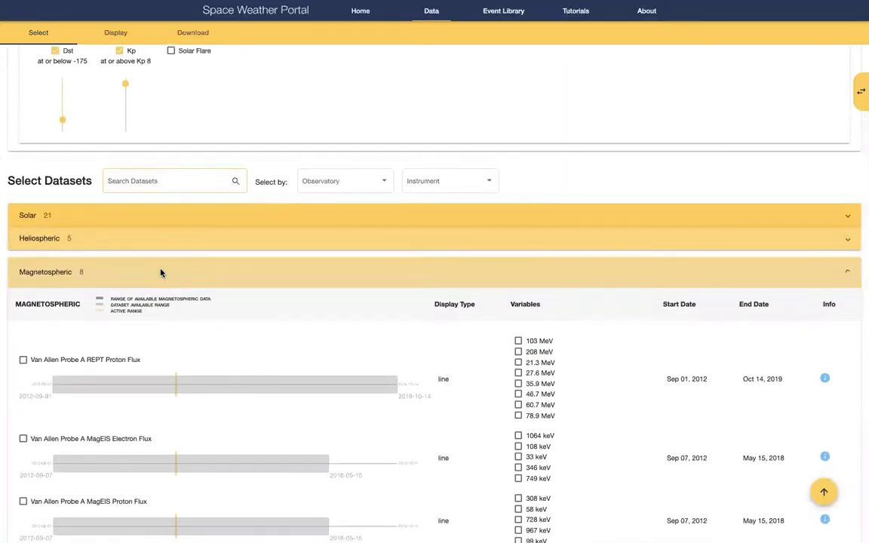
click(161, 273)
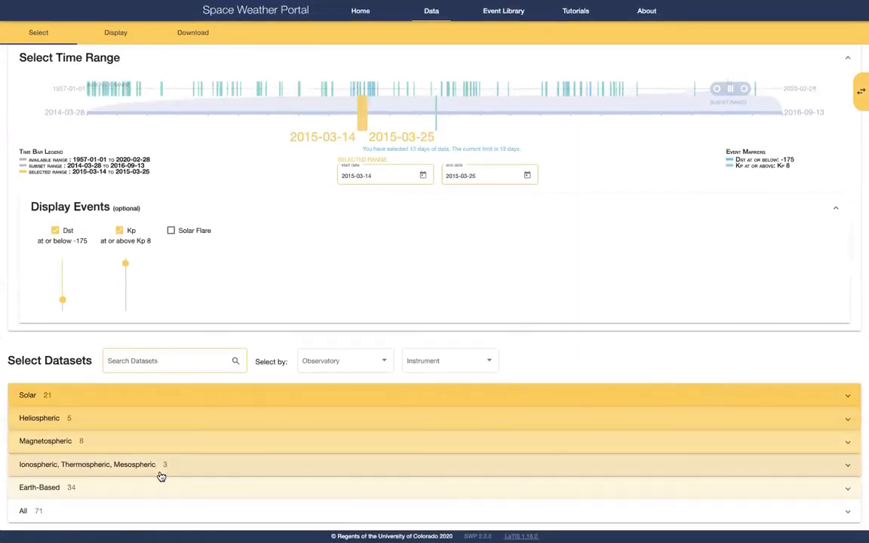
click(190, 464)
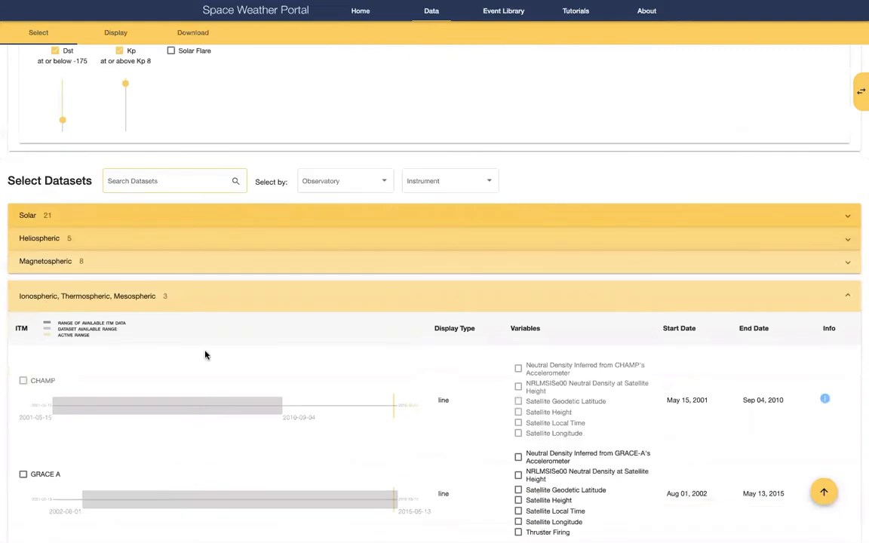
scroll(200, 402, down, 3)
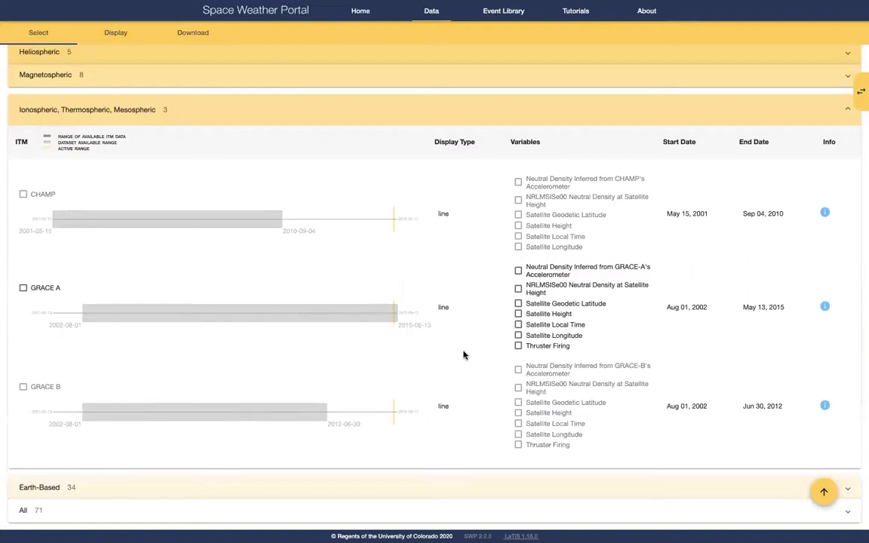
click(518, 271)
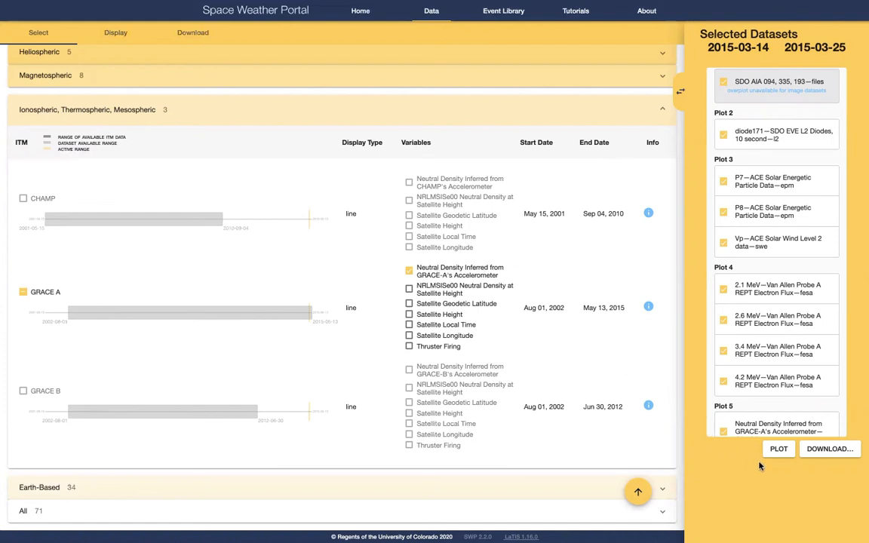
Plot all selected datasets and examine the GRACE A neutral density plot beneath the combined Van Allen Probe A flux plot
click(779, 449)
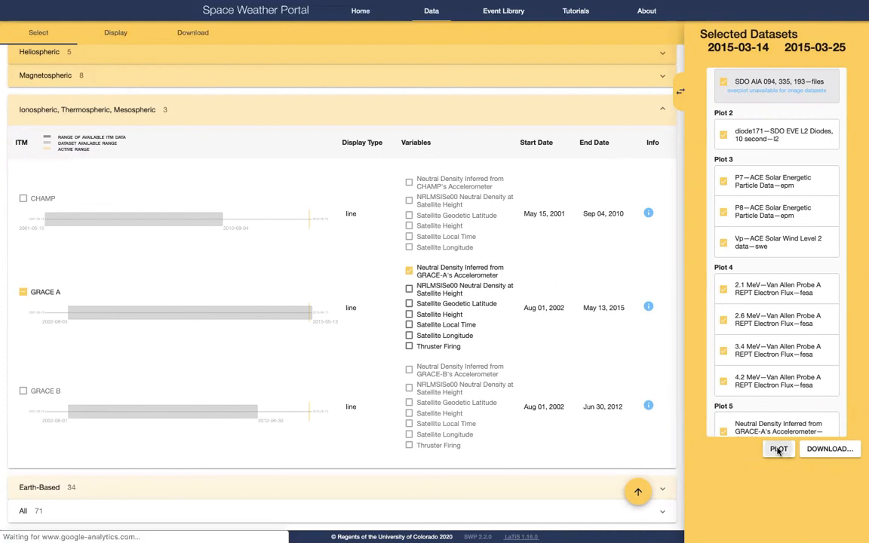
scroll(704, 444, down, 1)
scroll(703, 445, down, 6)
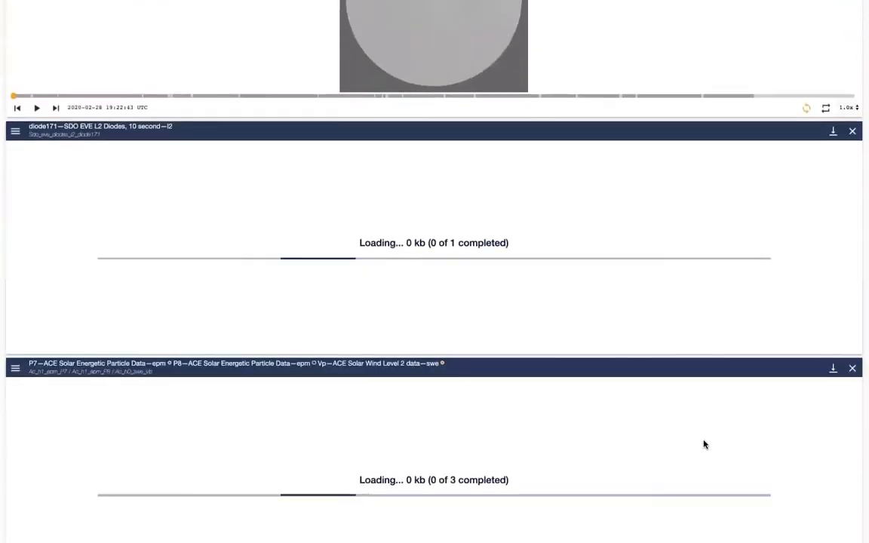
scroll(704, 444, down, 3)
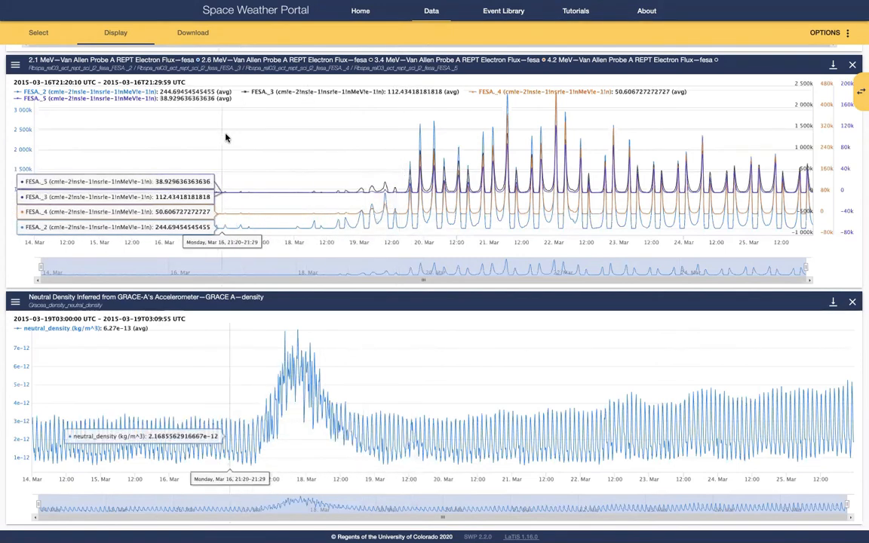
Return to data selection and select the Kyoto Dst Index dataset in the Earth-Based category
click(39, 34)
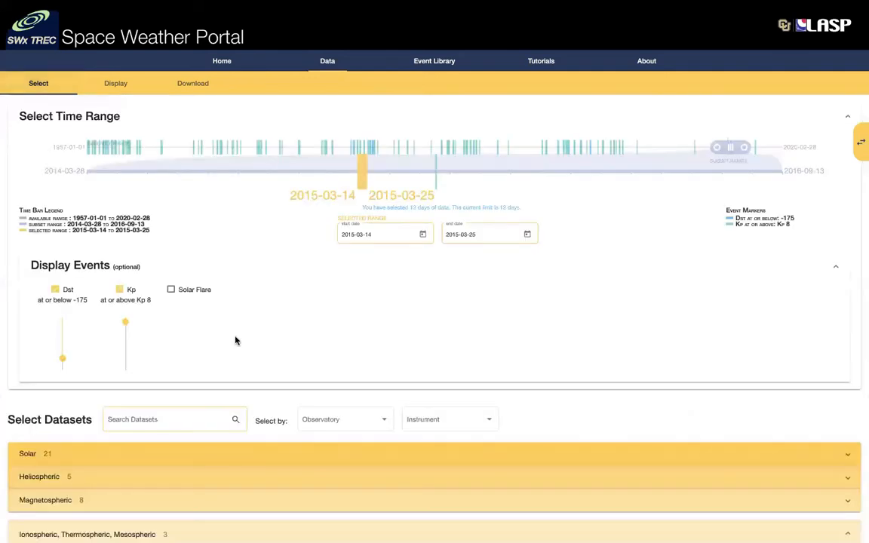
scroll(235, 340, down, 2)
scroll(235, 341, down, 3)
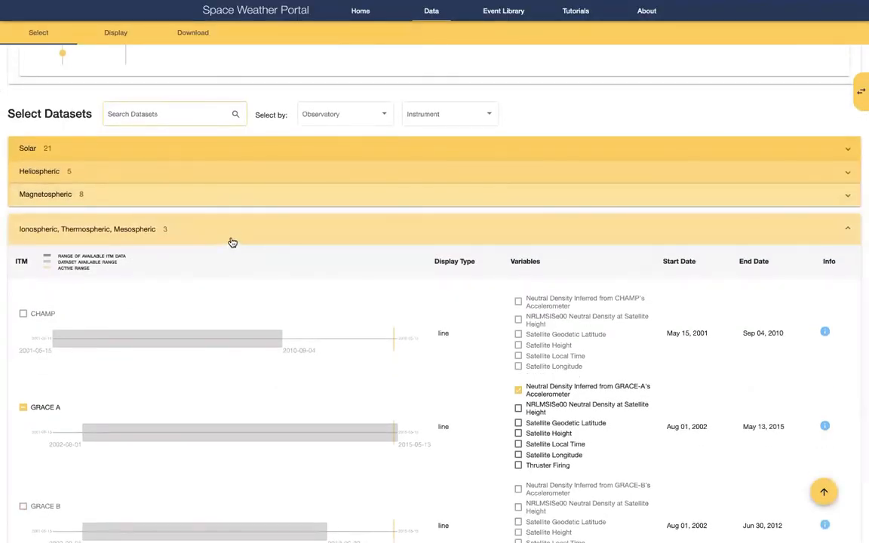
click(230, 240)
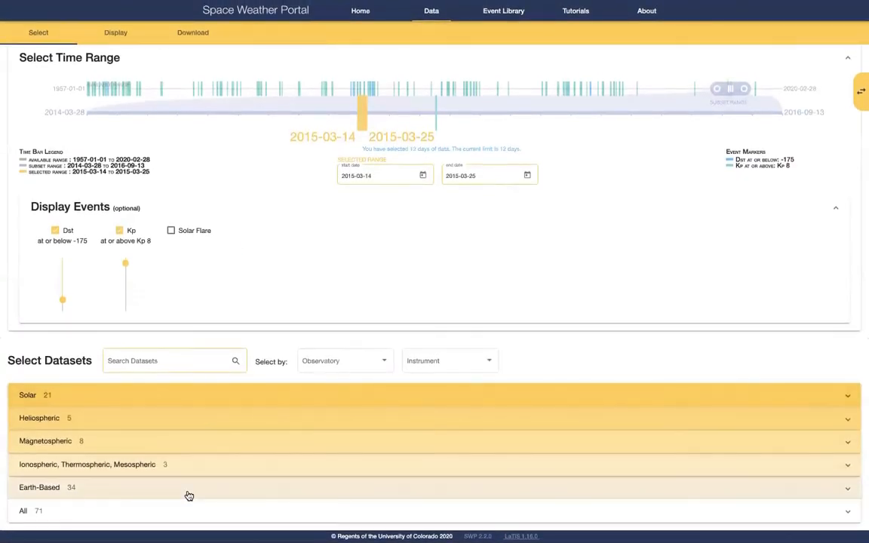
click(190, 487)
scroll(188, 496, down, 5)
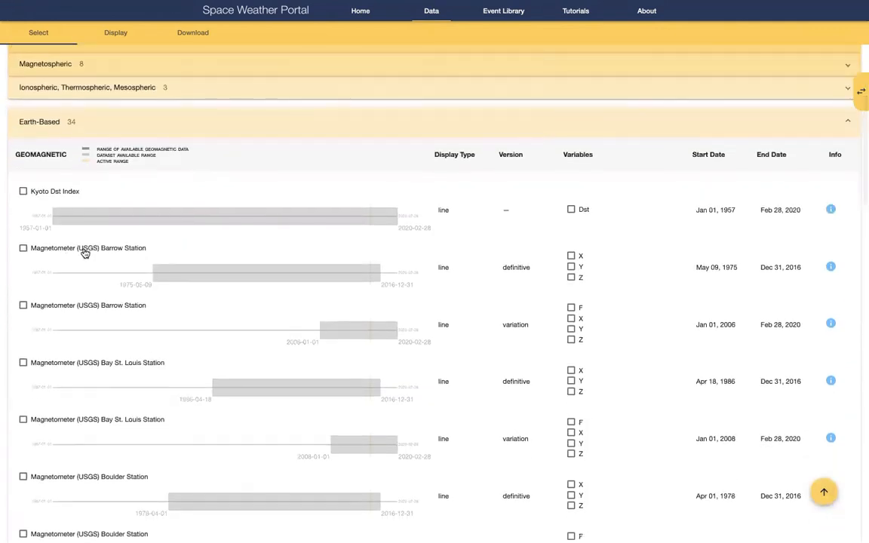
click(23, 191)
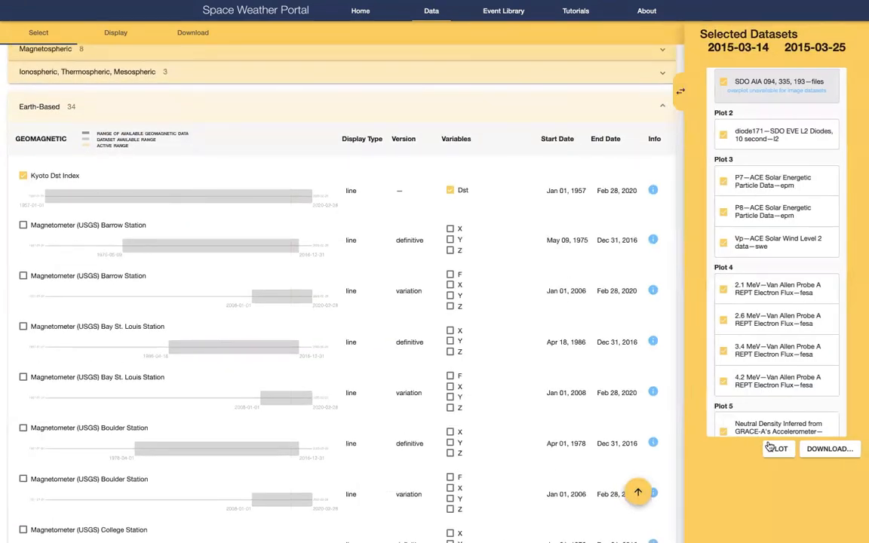
Plot all selected datasets and compare the Kyoto Dst Index plot with the GRACE A neutral density and Van Allen Probe A flux plots
click(775, 449)
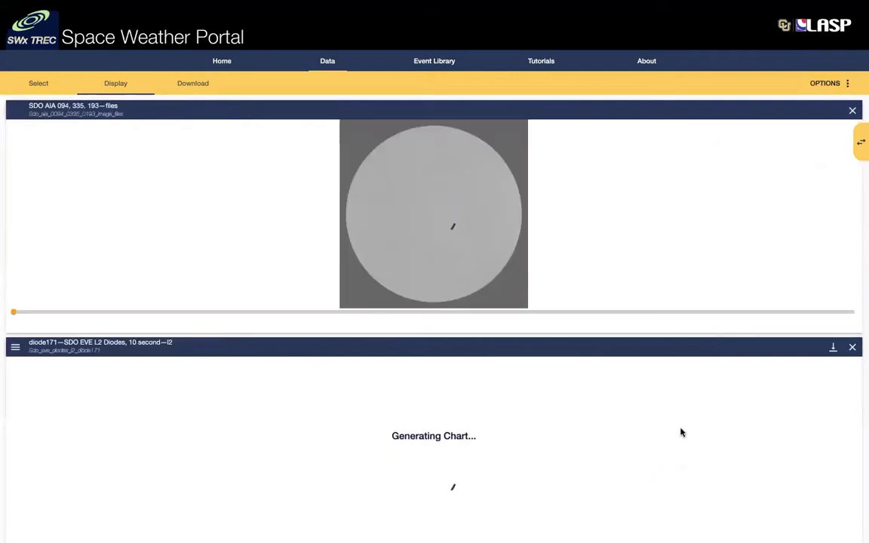
scroll(681, 432, down, 10)
scroll(682, 432, down, 1)
scroll(641, 343, up, 1)
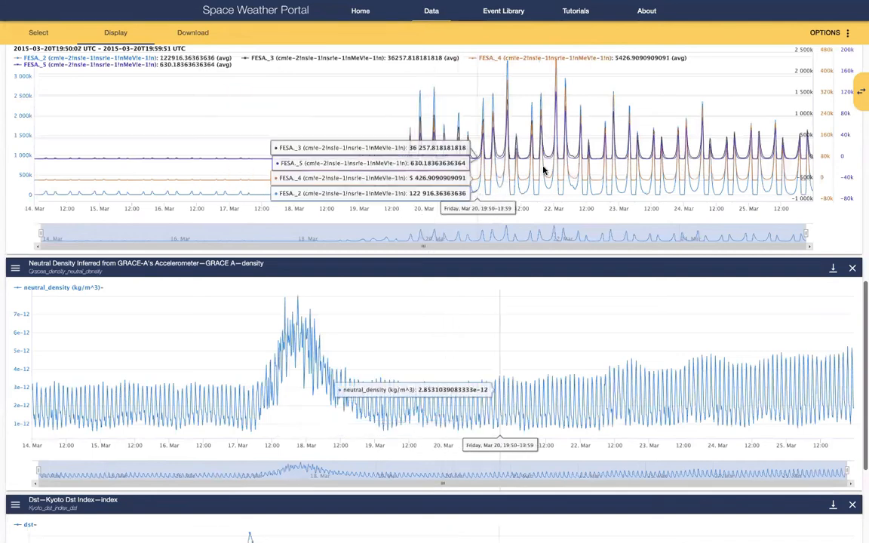
scroll(493, 283, down, 3)
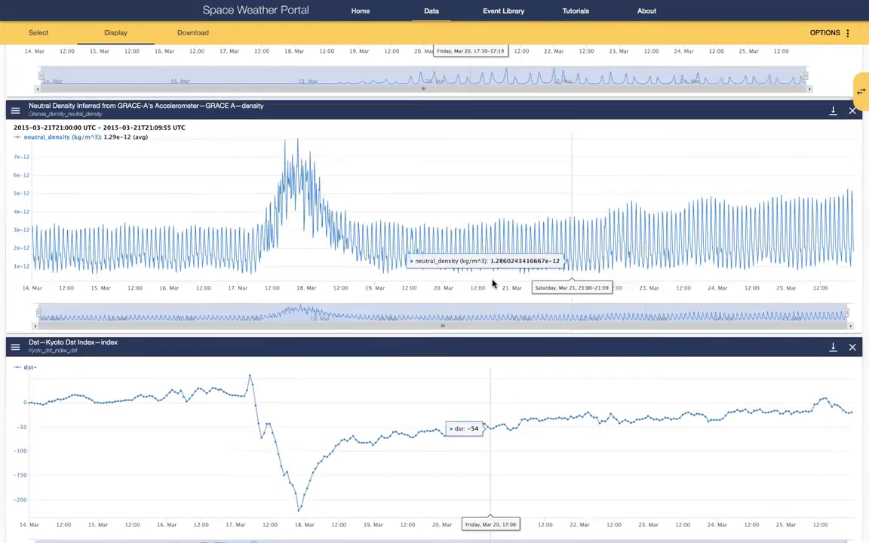
scroll(493, 283, up, 3)
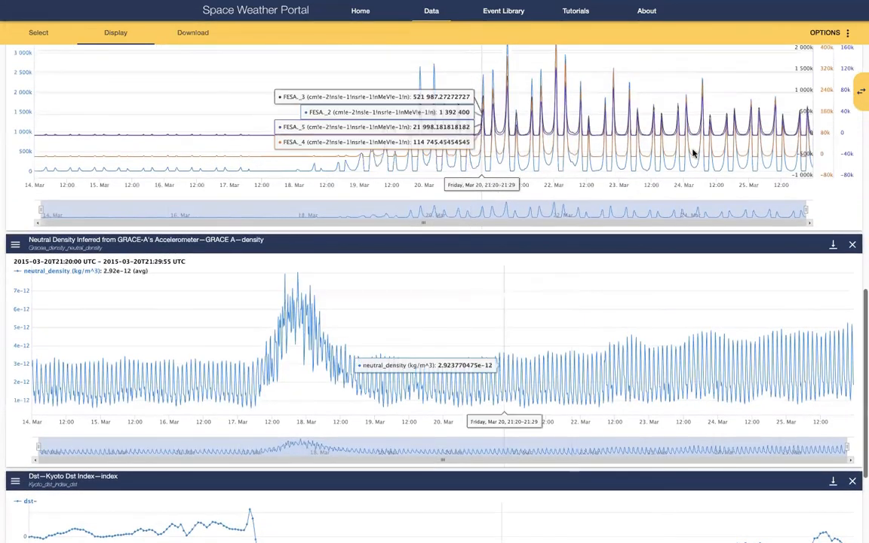
Move the combined Van Allen Probe A flux plot below the Dst plot and compare the Dst curve with neutral density
click(858, 95)
scroll(769, 246, down, 2)
drag(728, 171, 736, 373)
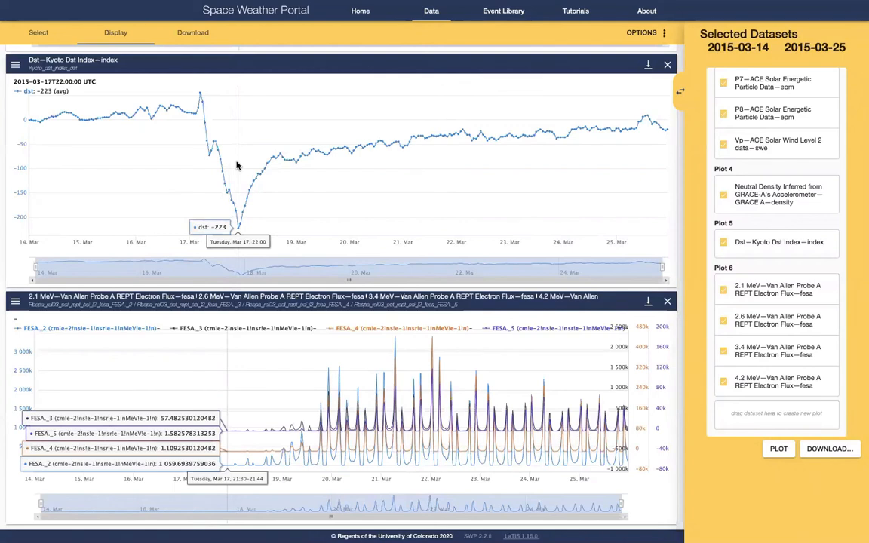
scroll(236, 165, up, 3)
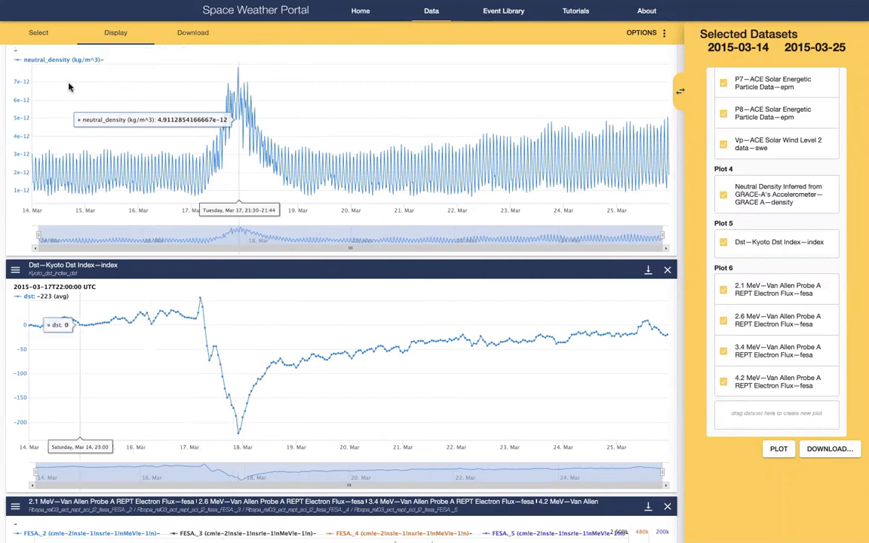
Return to data selection and look through the USGS magnetometer stations and their available date ranges in the Earth-Based category
click(38, 33)
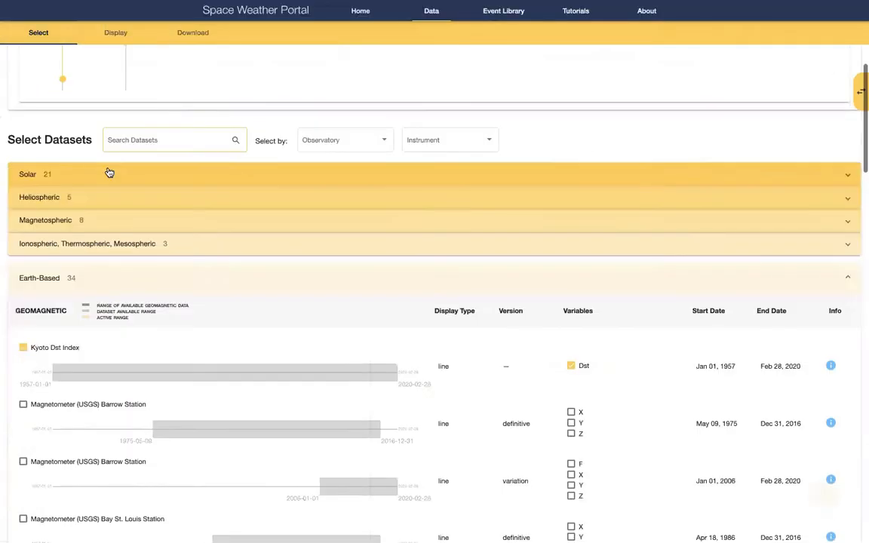
scroll(109, 173, down, 5)
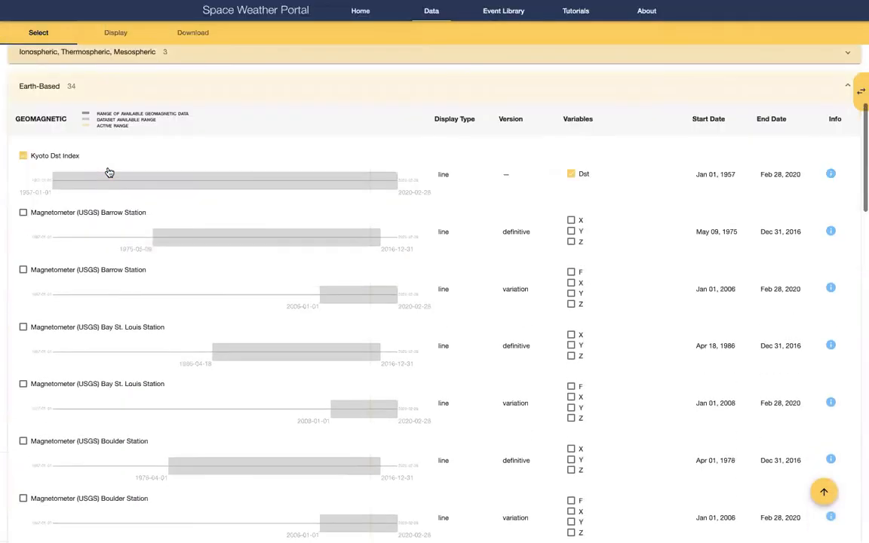
scroll(110, 168, up, 1)
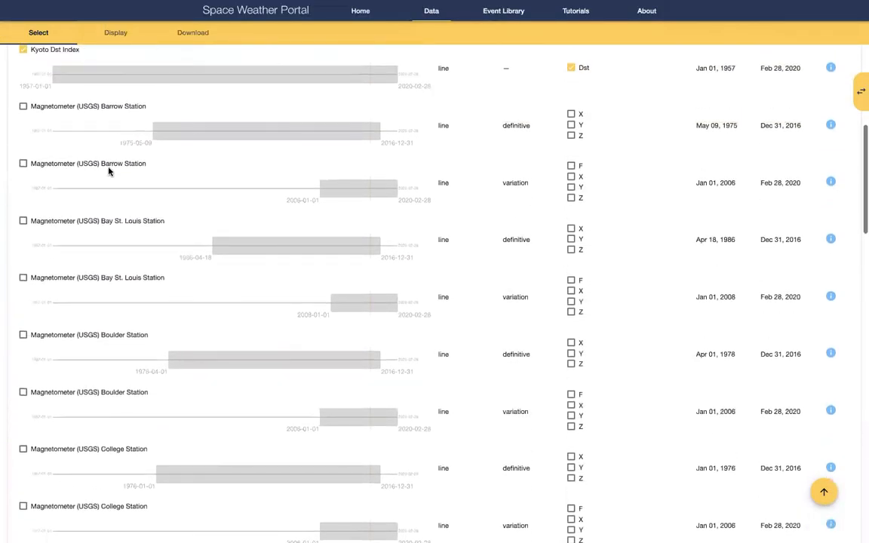
scroll(96, 123, down, 1)
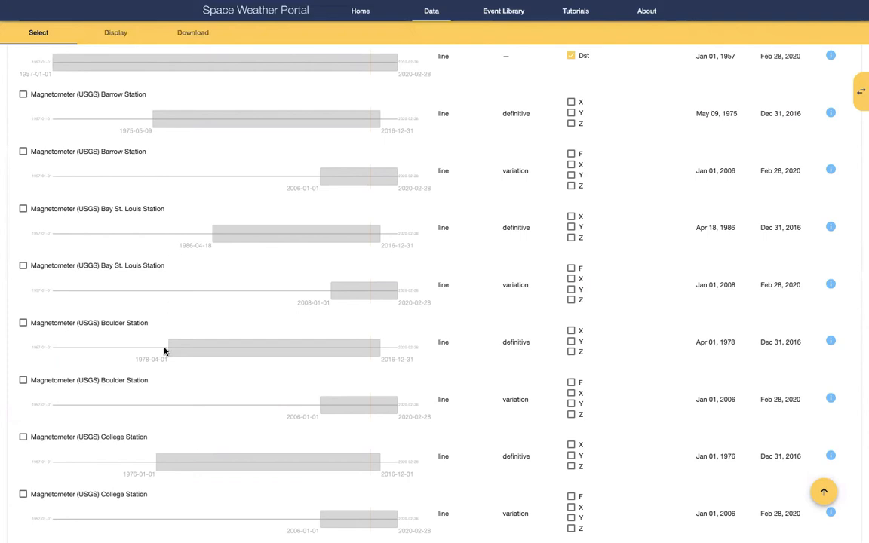
scroll(165, 350, down, 5)
scroll(164, 351, down, 6)
scroll(164, 351, down, 3)
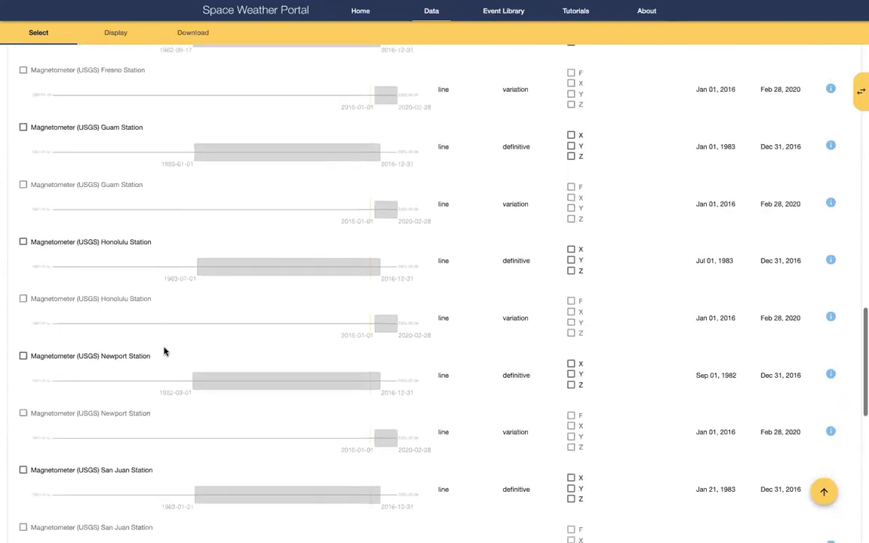
scroll(164, 351, down, 2)
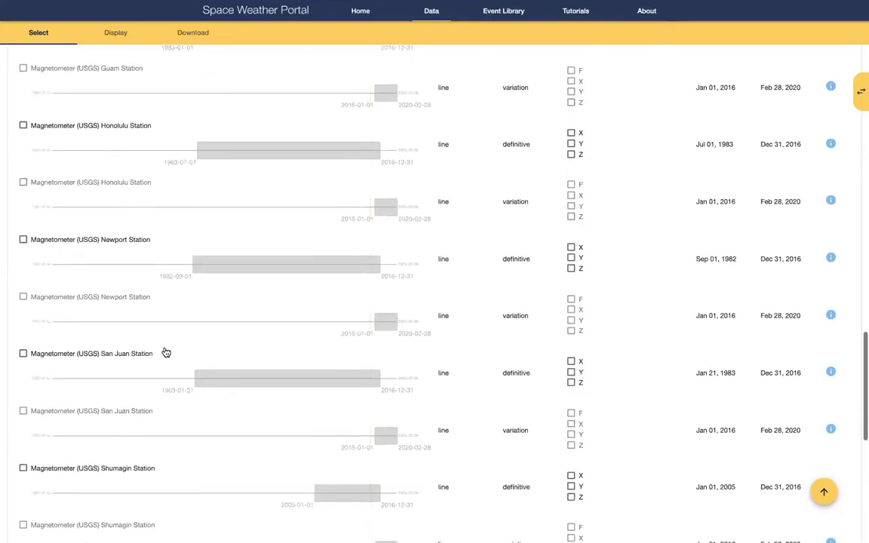
scroll(166, 353, down, 3)
scroll(164, 351, up, 15)
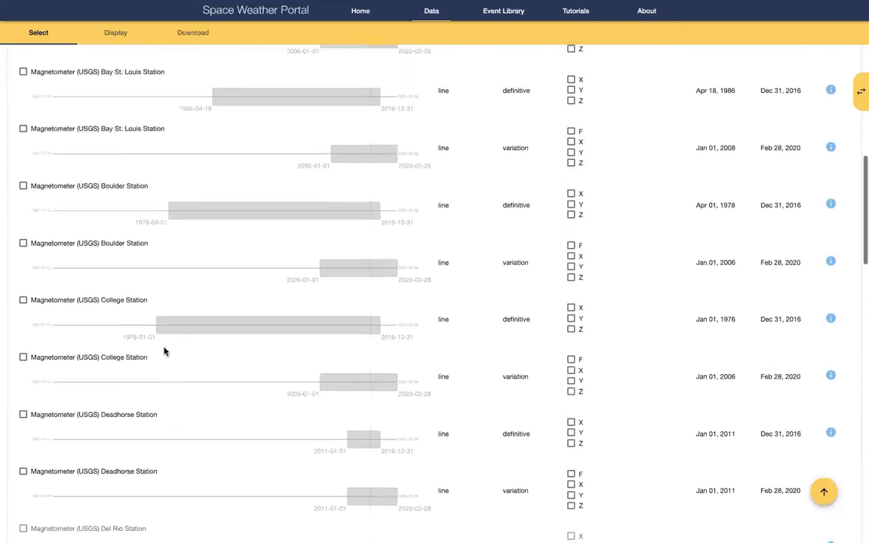
scroll(164, 350, up, 3)
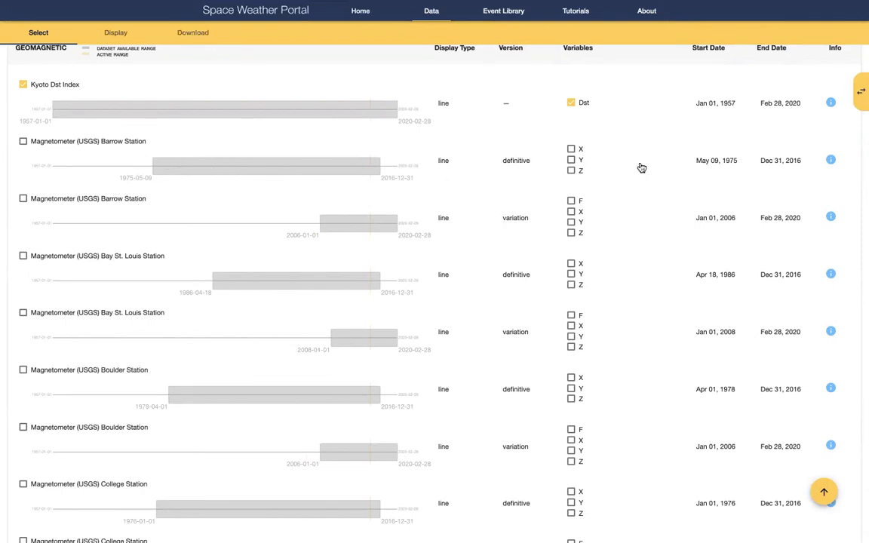
Read the dataset information for the definitive USGS Barrow Station magnetometer, including the variation and definitive descriptions, and close it
click(831, 161)
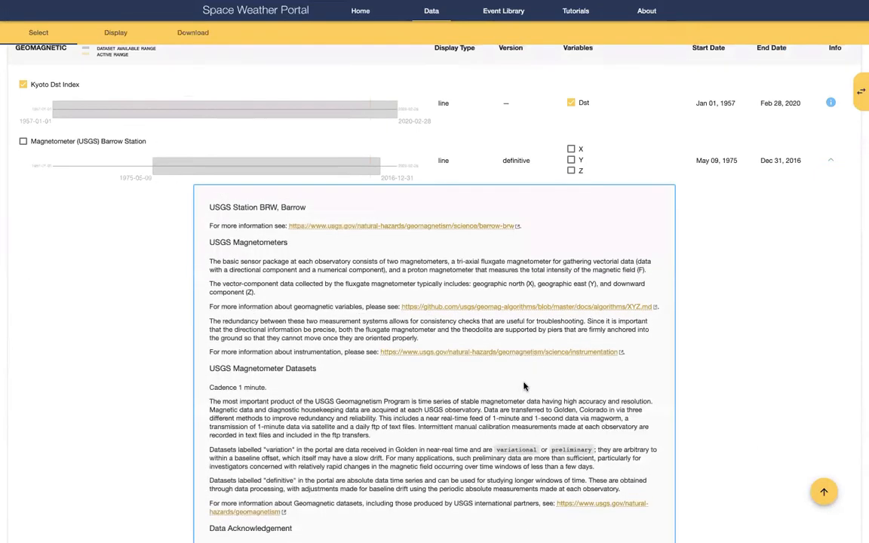
scroll(523, 384, down, 3)
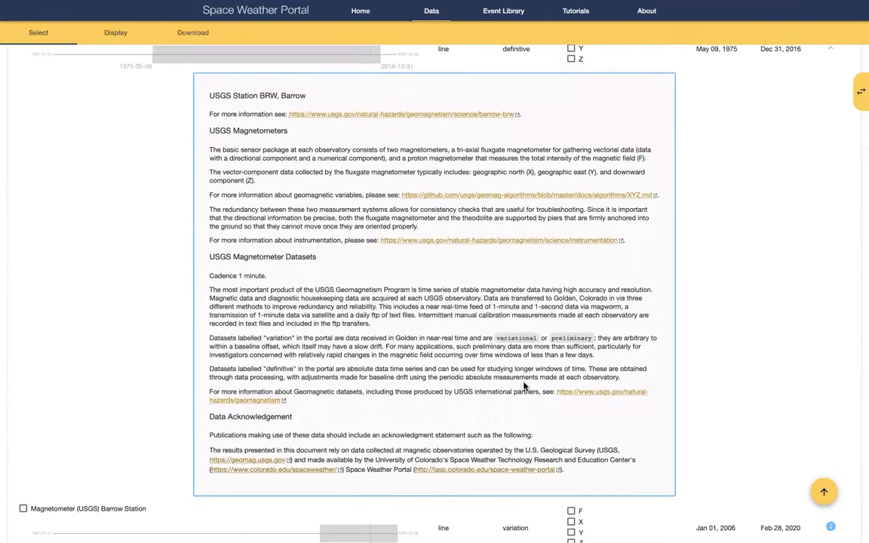
scroll(524, 387, up, 1)
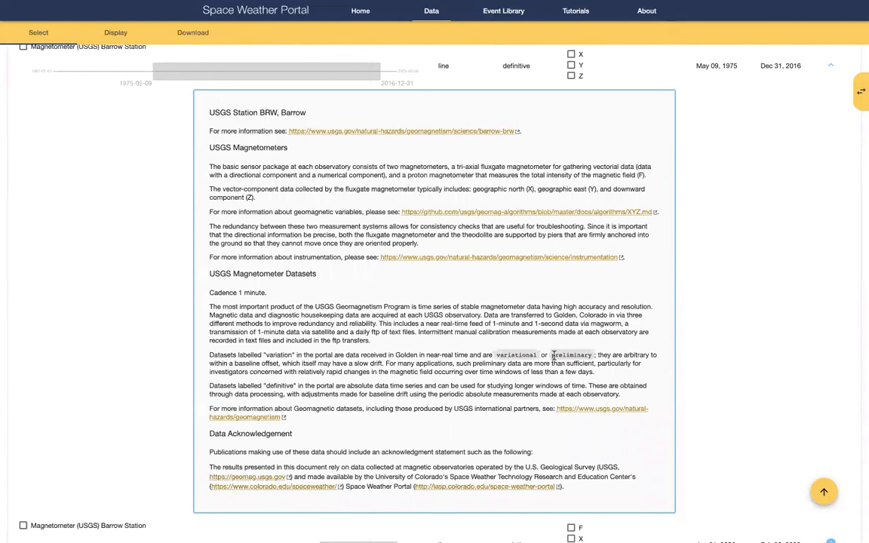
scroll(554, 356, up, 3)
click(830, 158)
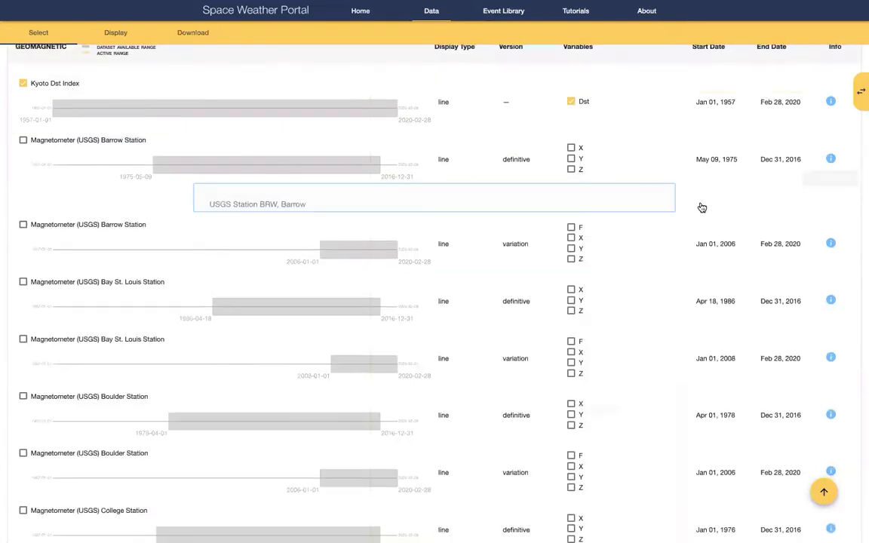
Select the definitive USGS magnetometer datasets for Barrow Station and Boulder Station with their X, Y and Z variables
scroll(660, 233, up, 3)
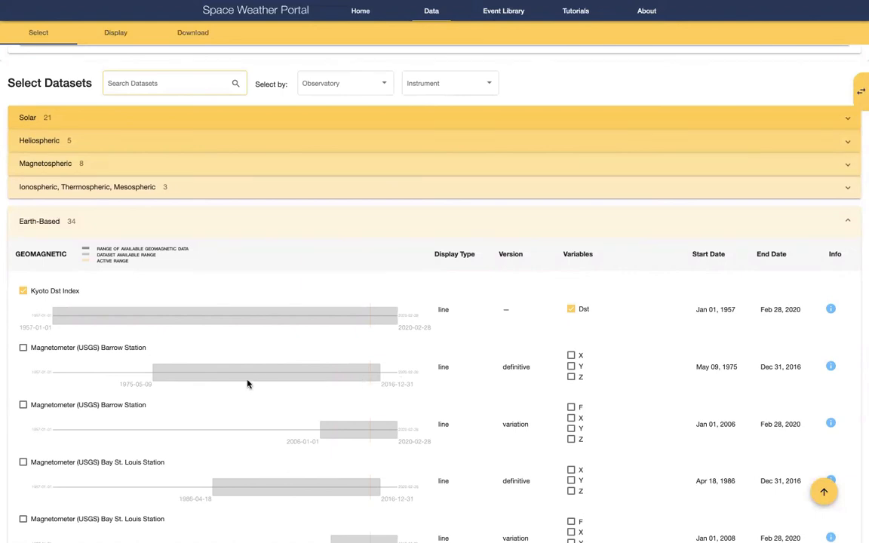
click(23, 348)
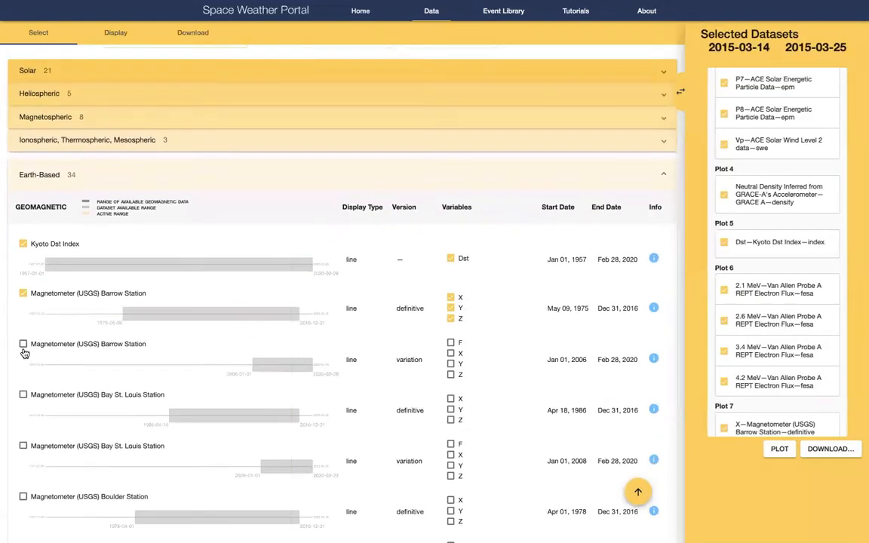
scroll(23, 352, down, 2)
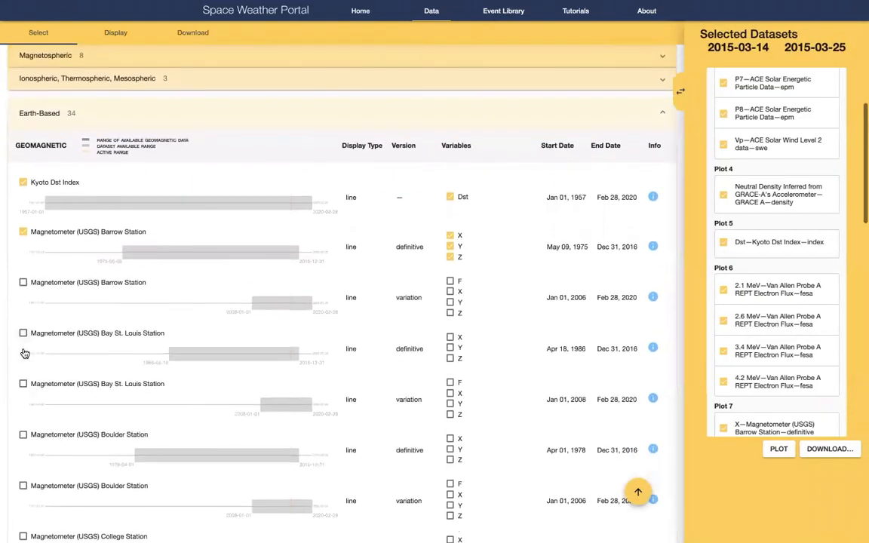
scroll(25, 353, down, 1)
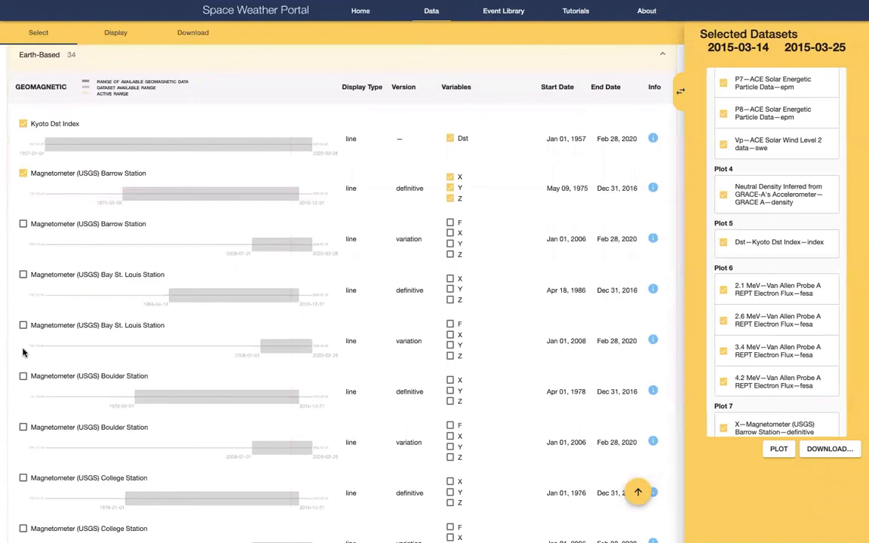
scroll(22, 352, down, 1)
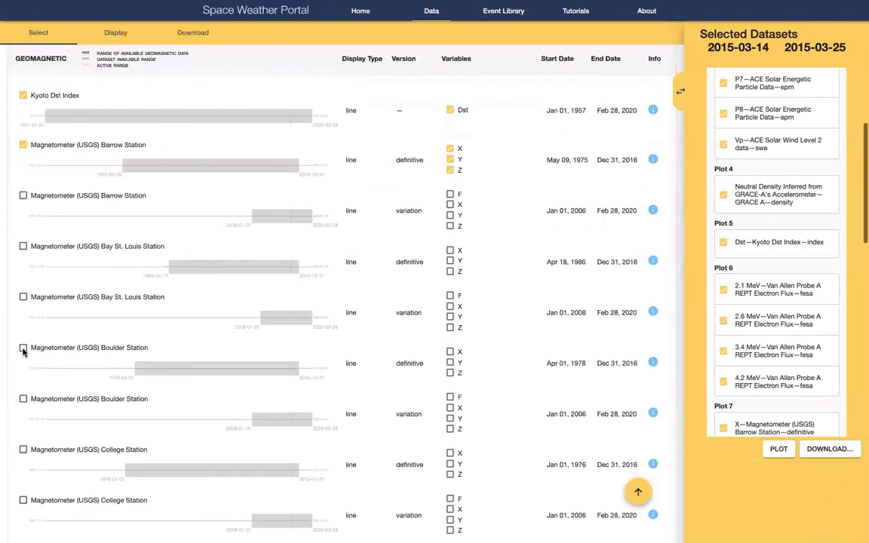
scroll(24, 353, down, 1)
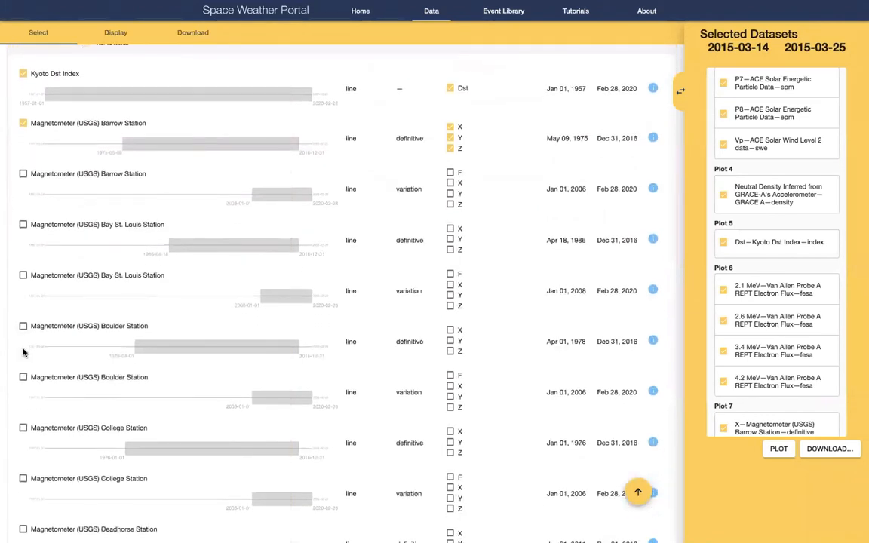
scroll(23, 353, down, 1)
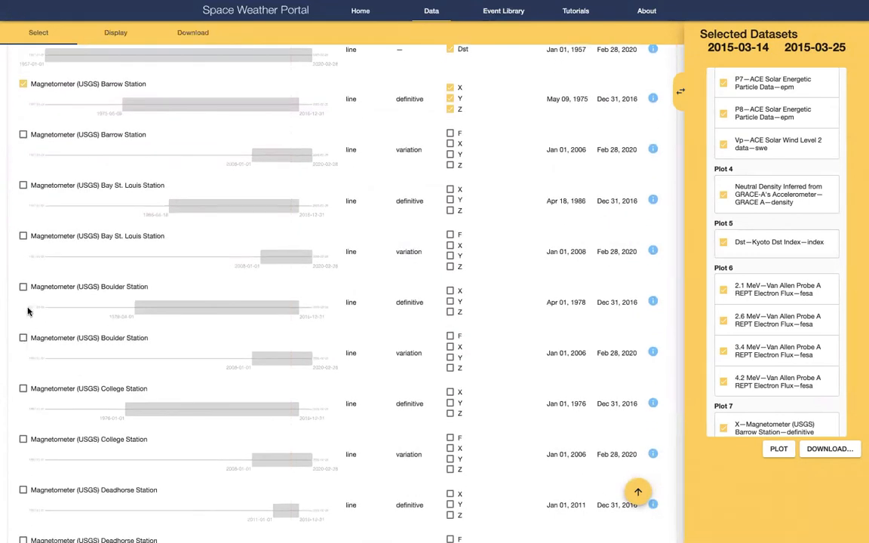
click(23, 287)
Select the definitive USGS Guam Station magnetometer dataset and plot all selected datasets
scroll(23, 290, down, 5)
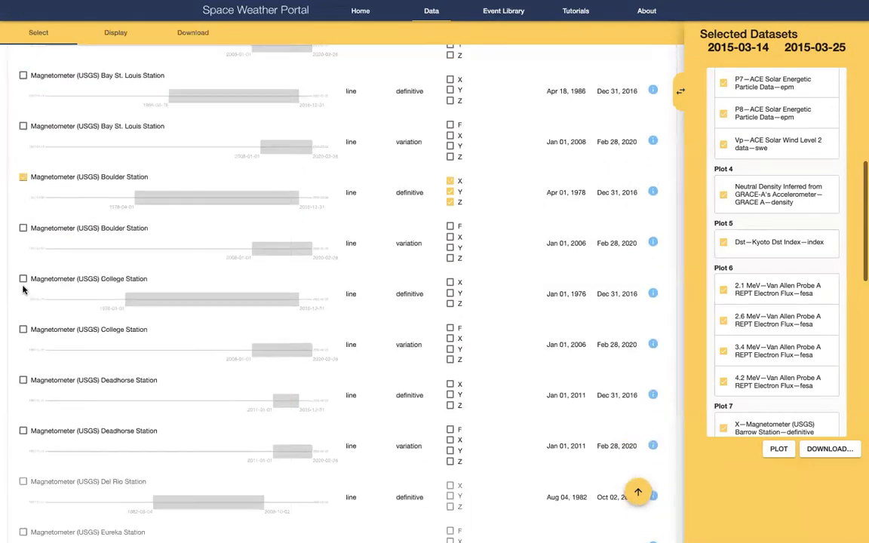
scroll(23, 289, down, 2)
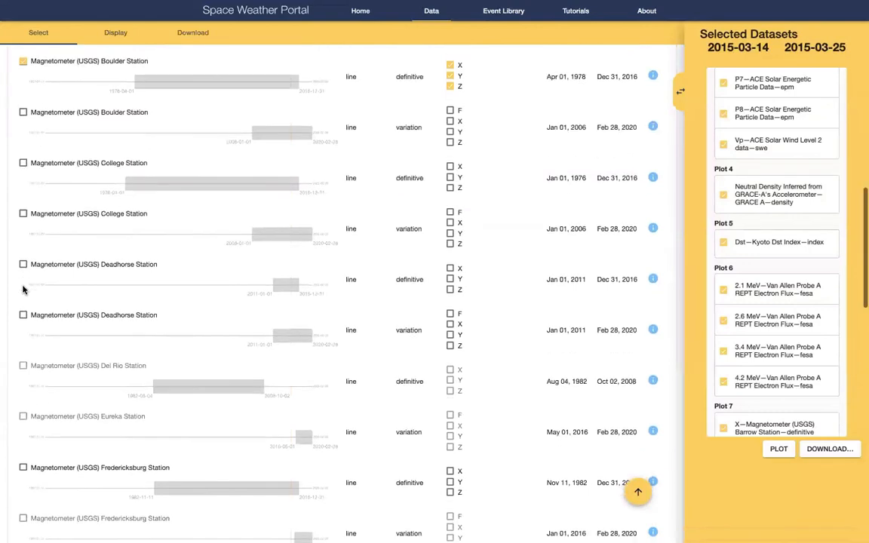
scroll(23, 289, down, 7)
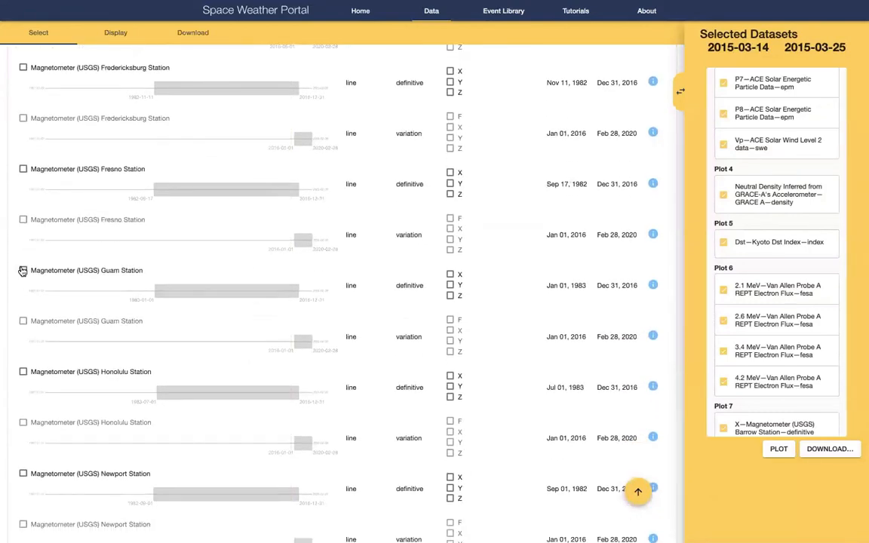
click(22, 272)
click(779, 450)
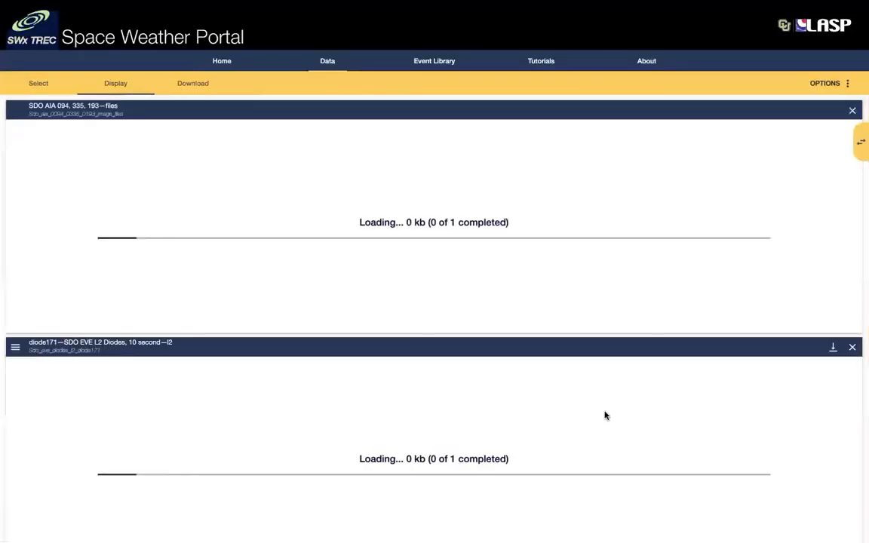
scroll(520, 408, down, 12)
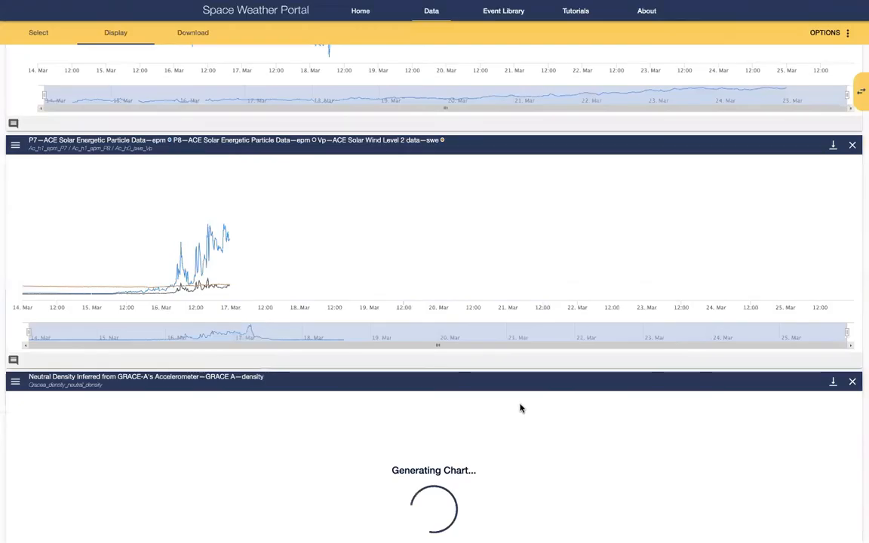
Examine the X, Y and Z traces in the Barrow, Boulder and Guam magnetometer plots, comparing the March 17 storm disturbance
scroll(520, 408, down, 6)
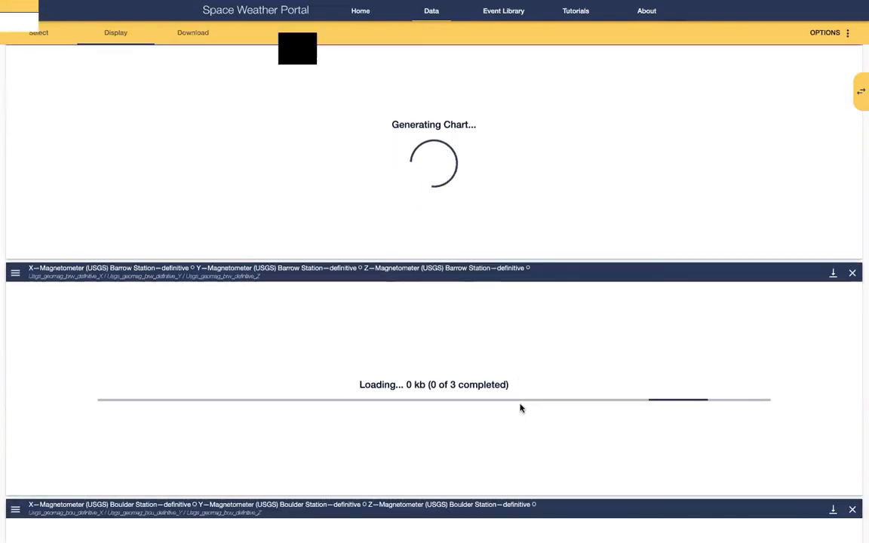
scroll(520, 408, down, 1)
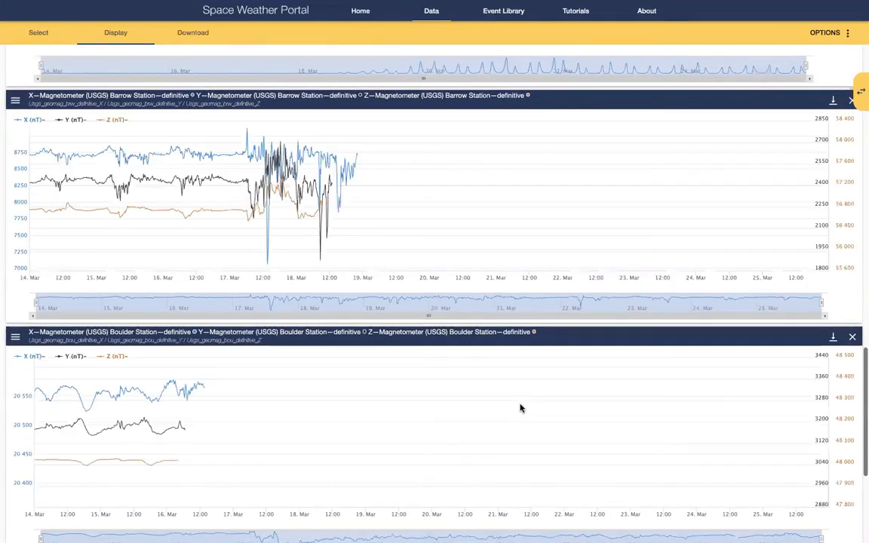
scroll(519, 408, up, 1)
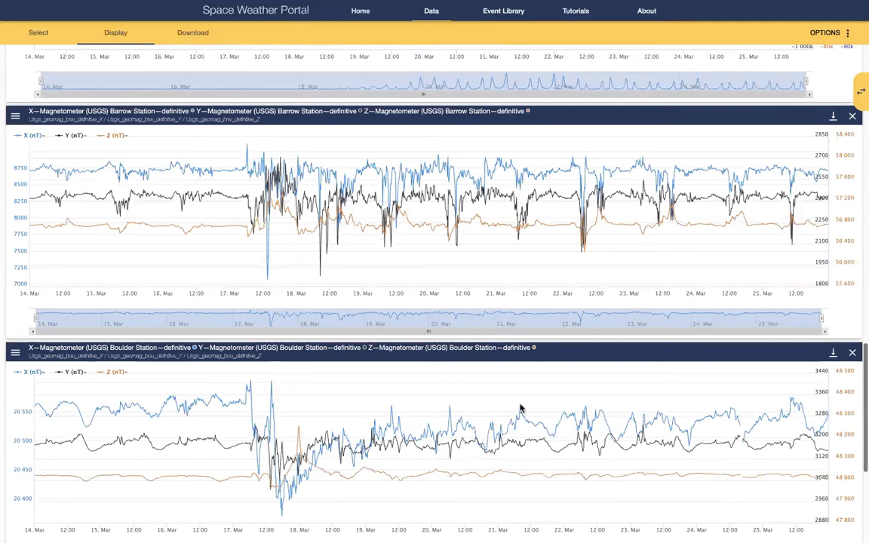
scroll(520, 408, down, 2)
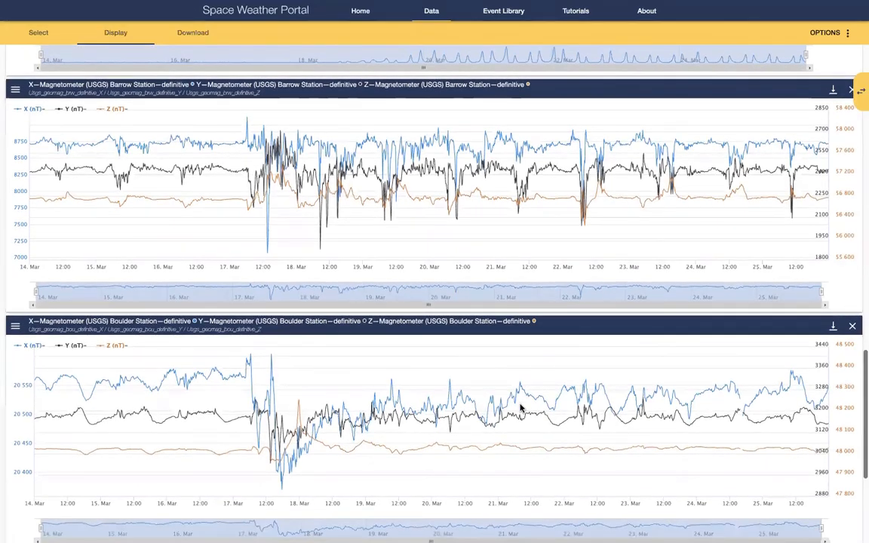
scroll(413, 400, down, 3)
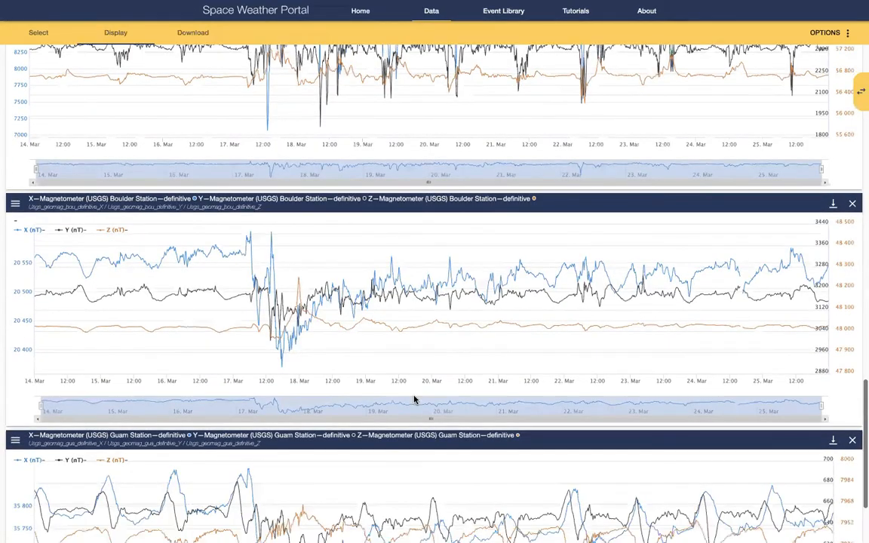
scroll(414, 400, up, 2)
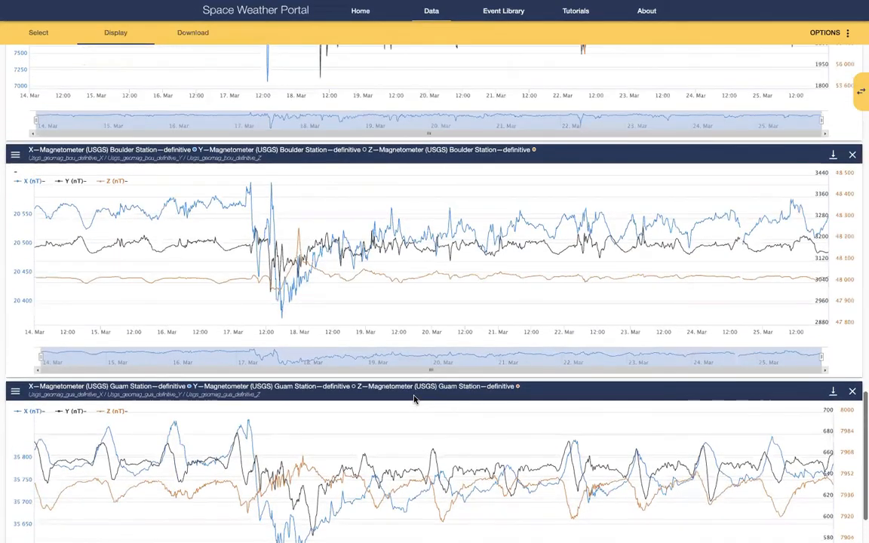
scroll(414, 400, up, 2)
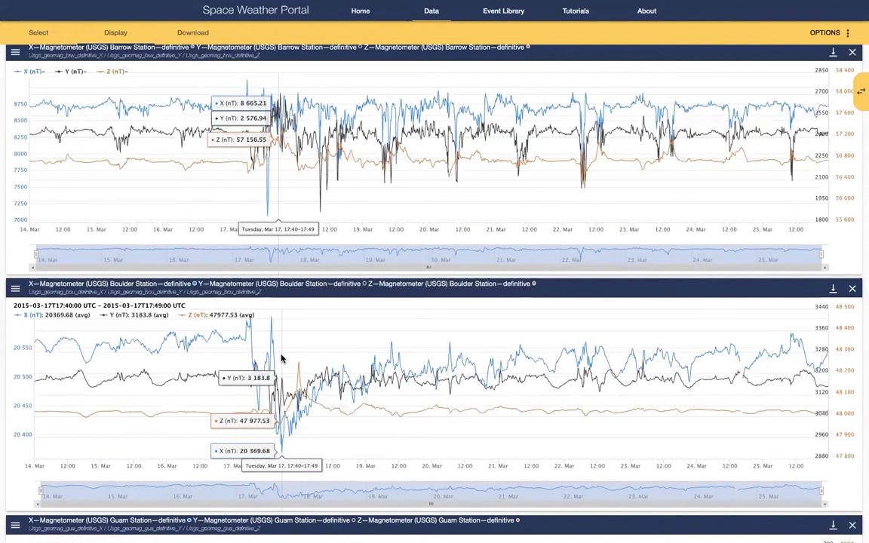
scroll(281, 359, down, 3)
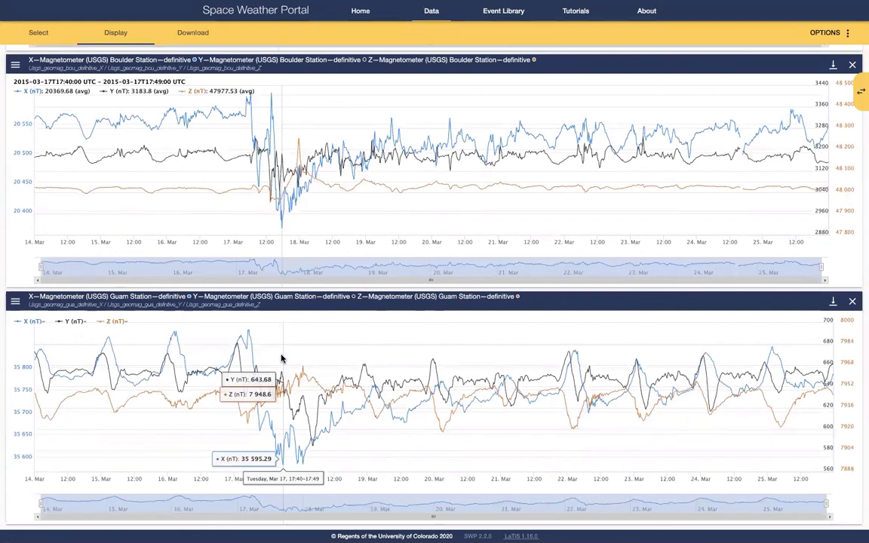
scroll(281, 359, up, 1)
scroll(281, 359, up, 4)
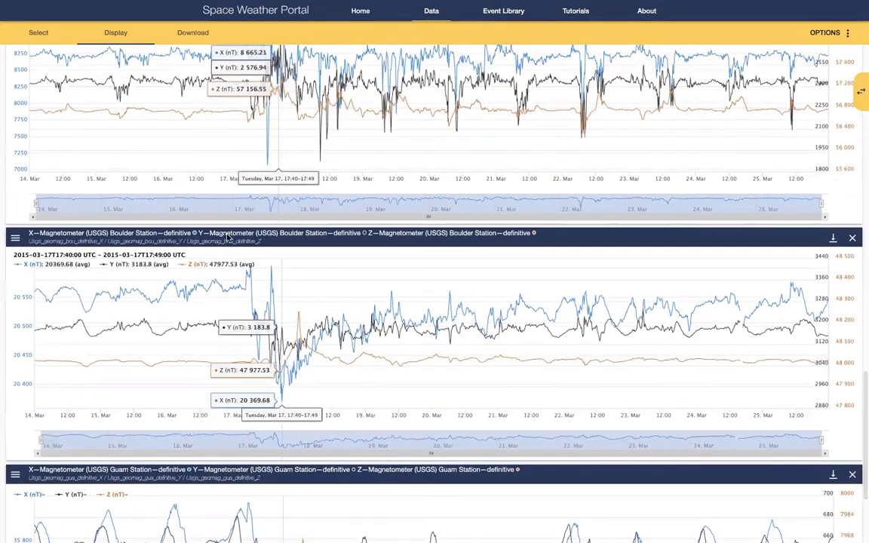
Return to data selection and add the SWT Magnetic Field Maps, SWT Geoelectric Field Maps and SWT Voltage Maps datasets
click(37, 35)
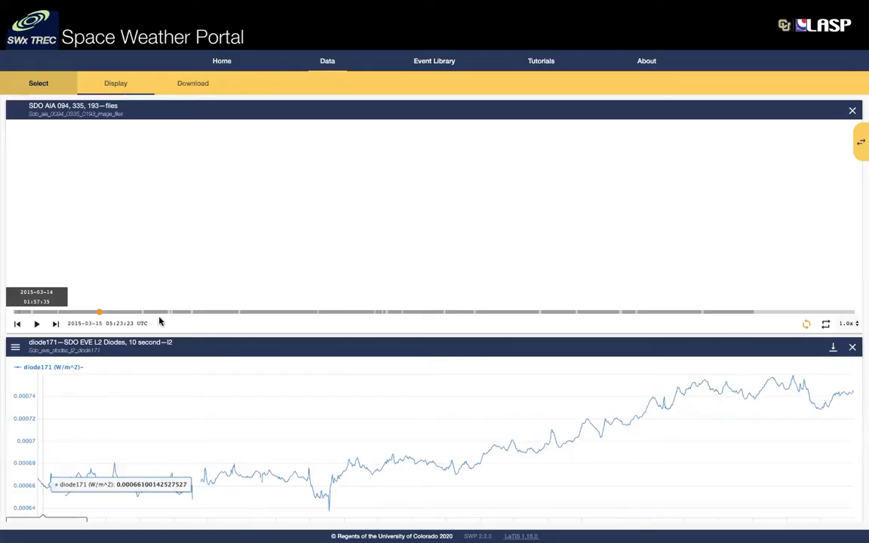
scroll(159, 322, down, 12)
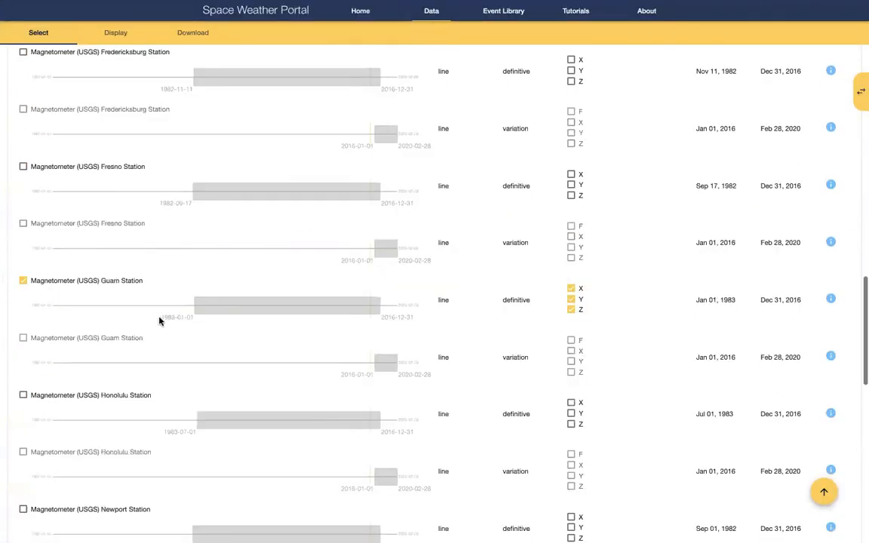
scroll(159, 321, down, 10)
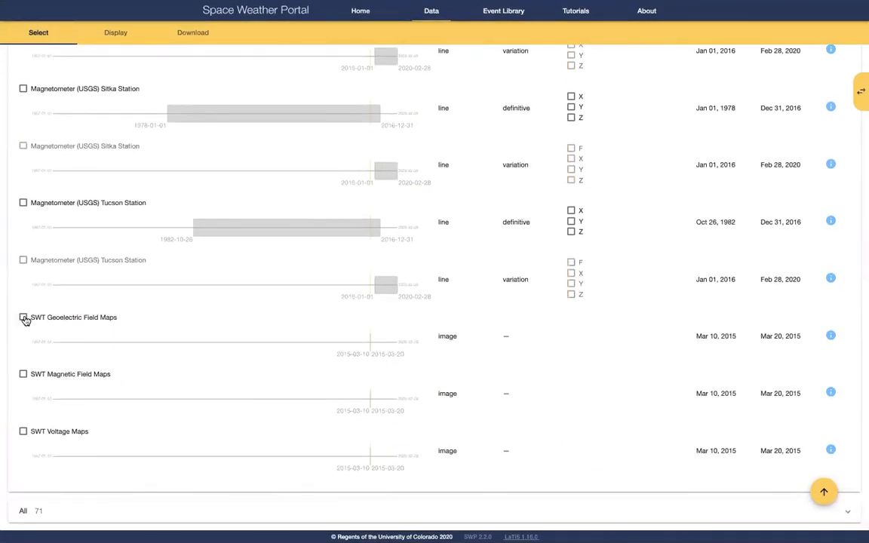
click(22, 375)
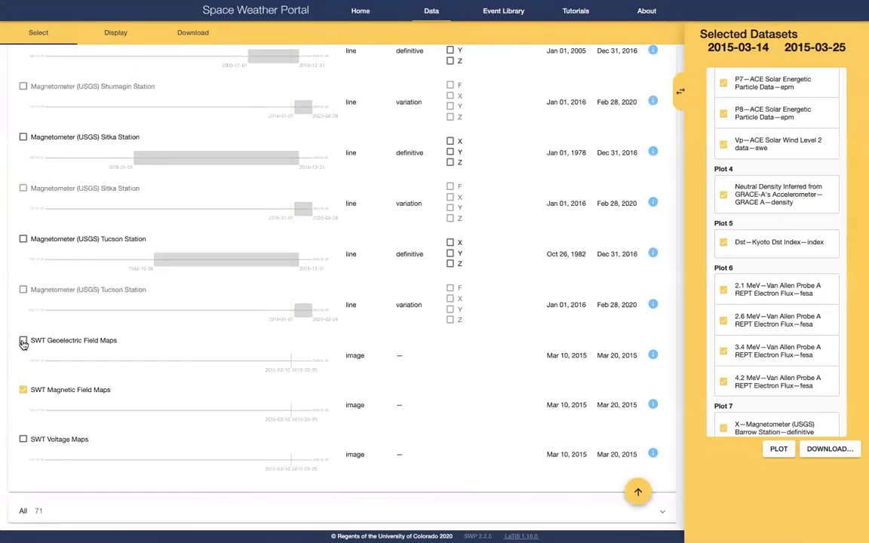
click(23, 440)
Read the dataset information for SWT Geoelectric Field Maps, including its electric field images, publications and acknowledgement sections
click(652, 355)
scroll(513, 362, down, 2)
scroll(543, 384, down, 2)
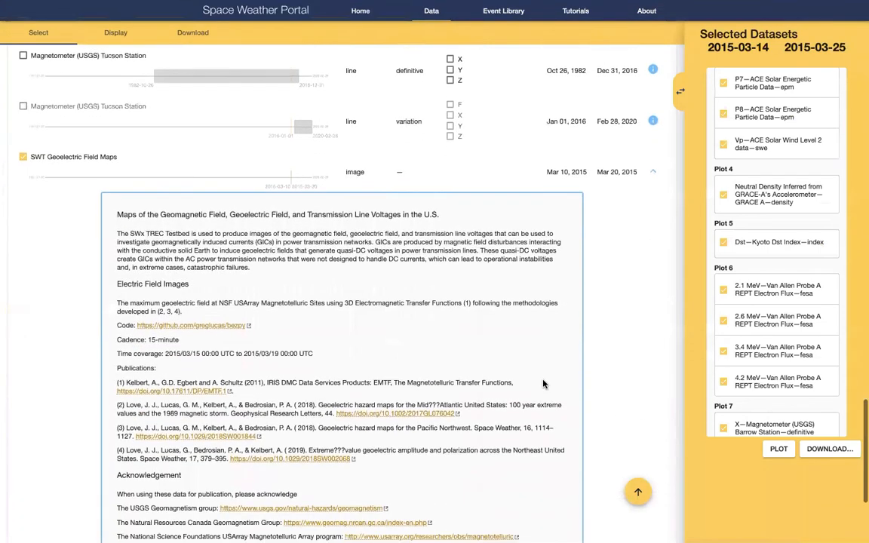
scroll(543, 381, down, 1)
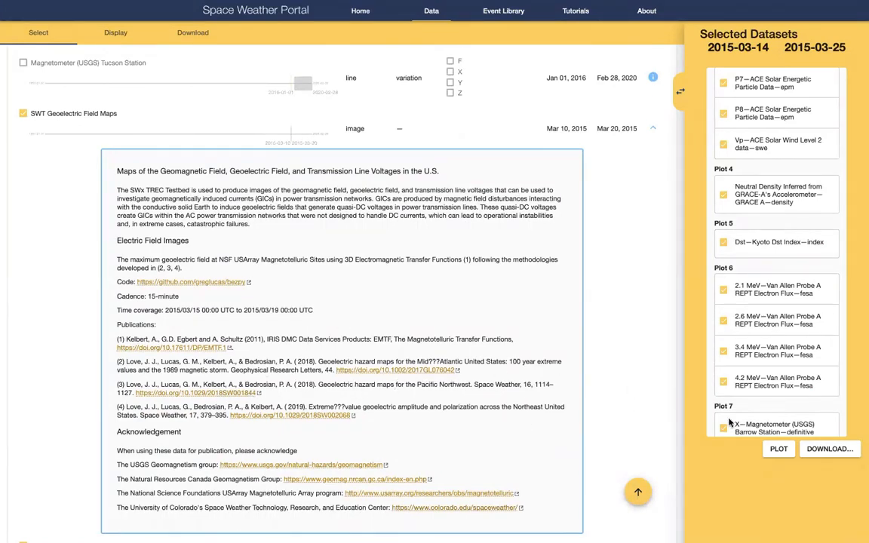
Plot all selected datasets and inspect the SWT magnetic field, geoelectric field and voltage maps
click(779, 449)
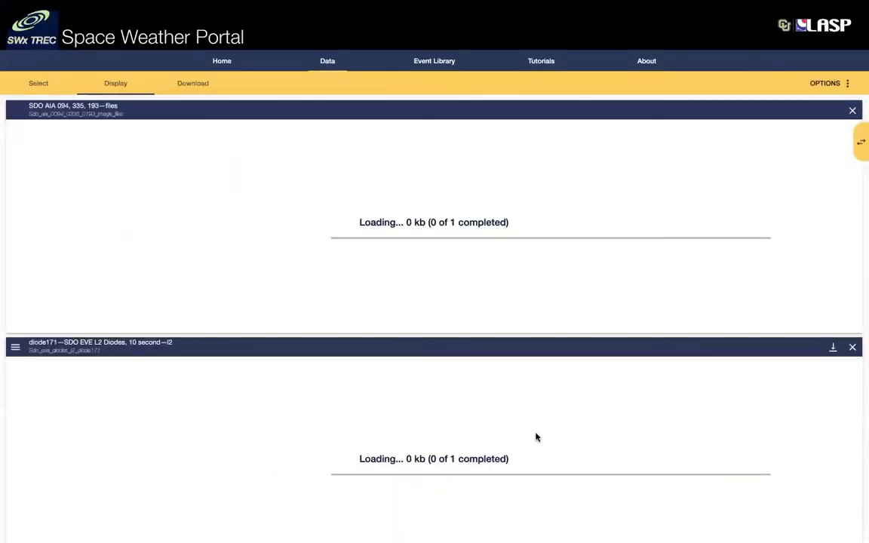
scroll(536, 436, down, 10)
scroll(536, 437, down, 20)
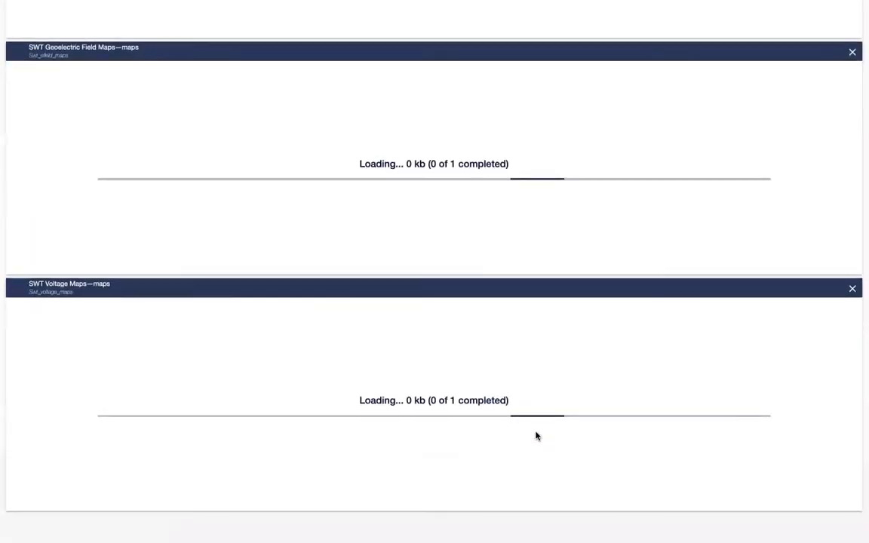
scroll(536, 436, up, 1)
scroll(537, 437, up, 2)
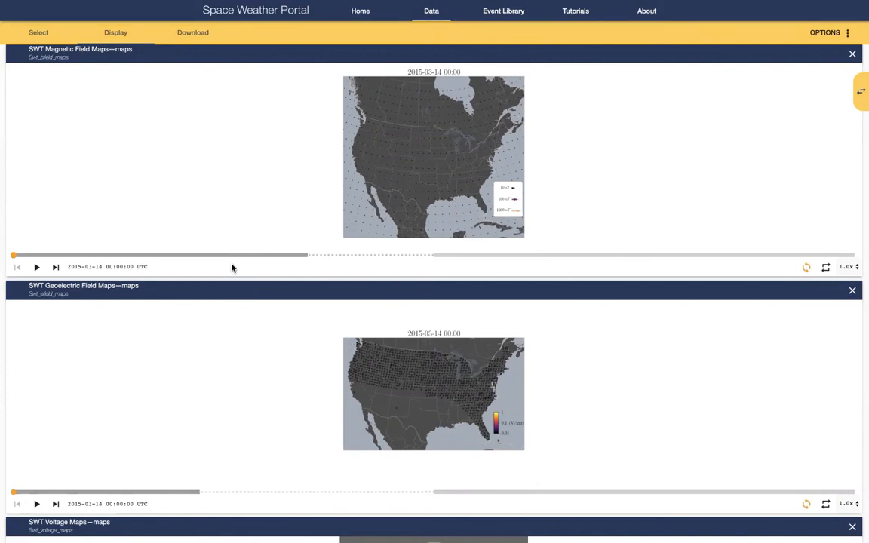
scroll(414, 194, up, 1)
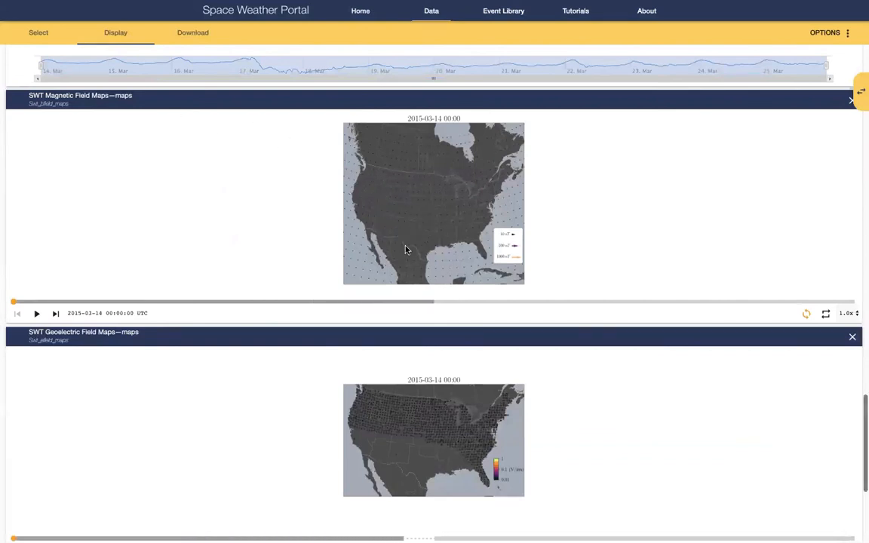
scroll(359, 421, down, 1)
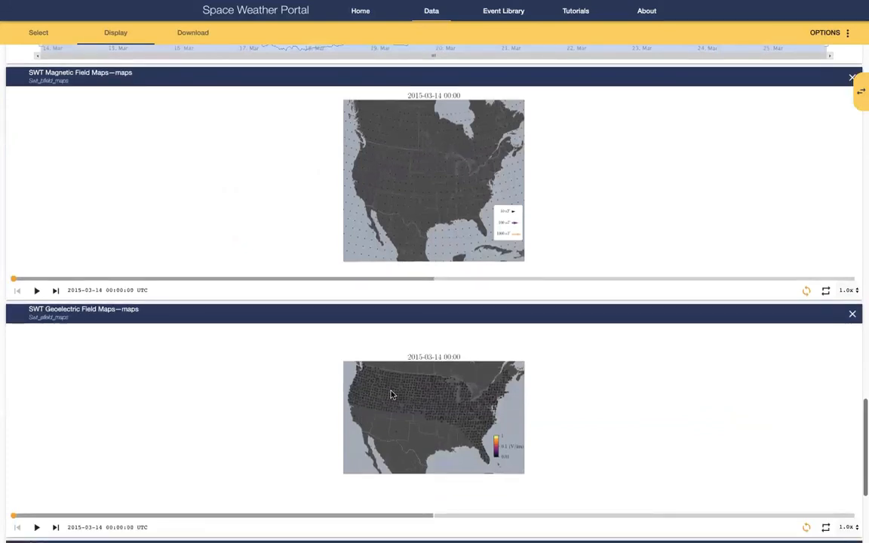
scroll(410, 407, down, 2)
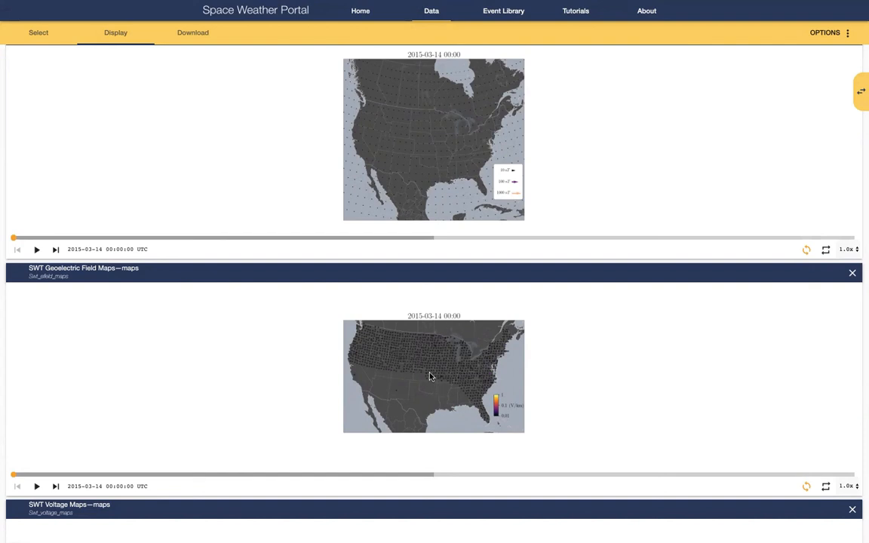
scroll(430, 375, down, 3)
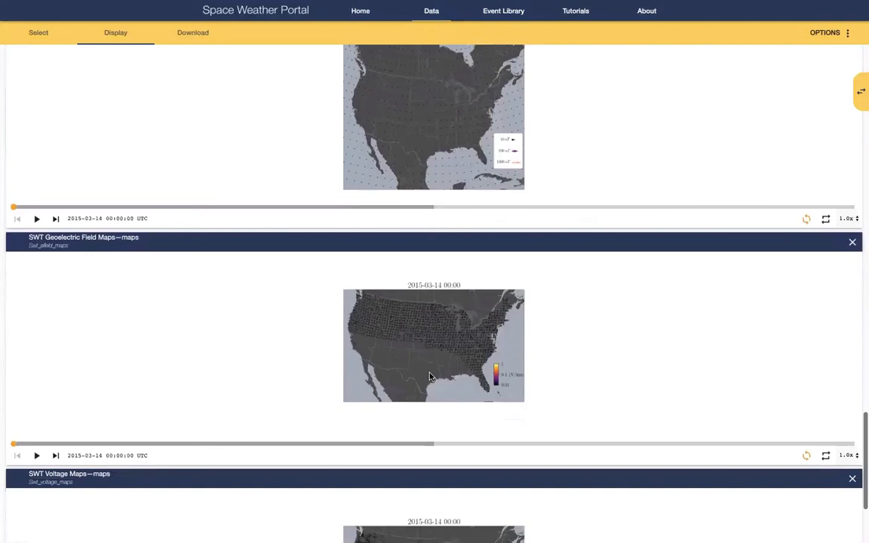
scroll(429, 376, down, 1)
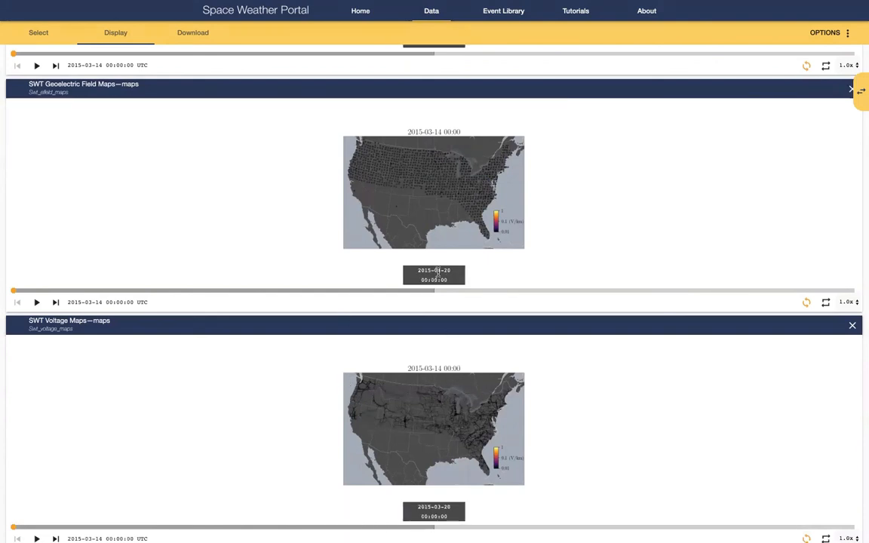
Play the synchronized SWT map animations and watch the magnetic field, geoelectric field and voltage maps through to March 20
scroll(437, 272, up, 5)
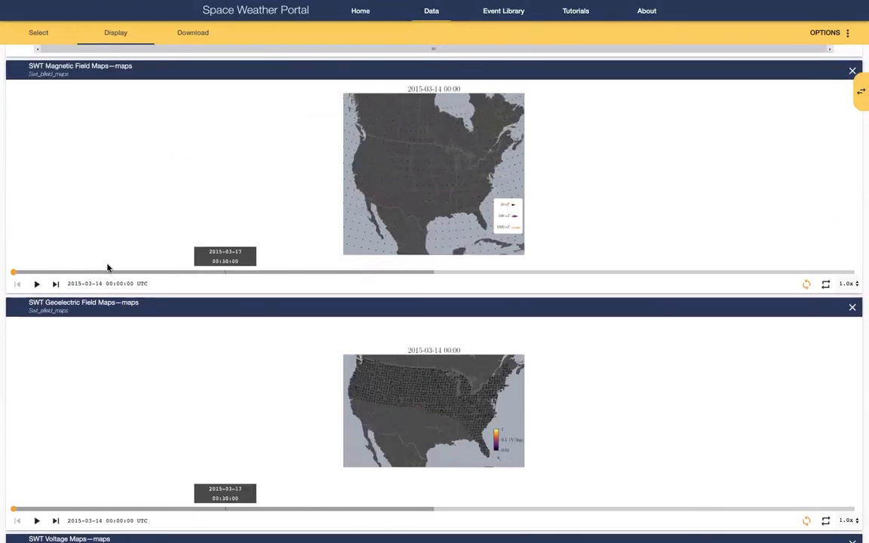
click(37, 285)
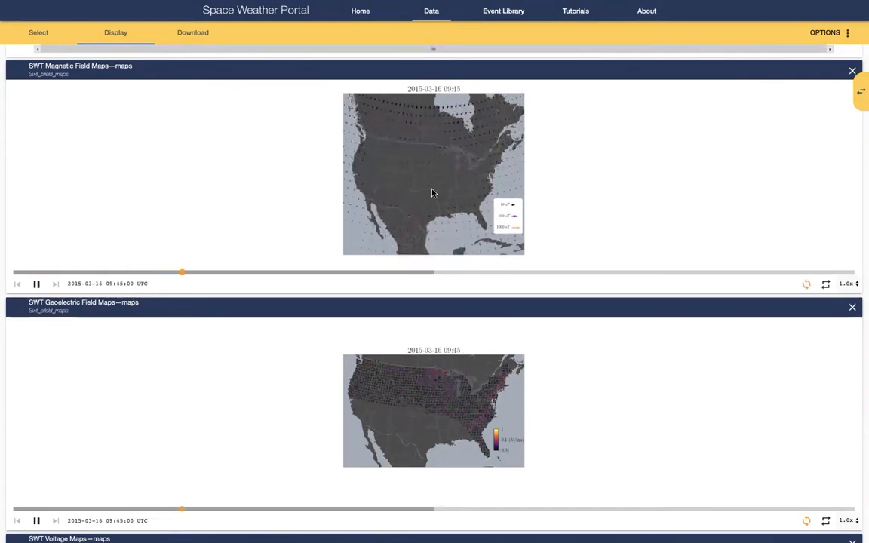
scroll(409, 326, down, 3)
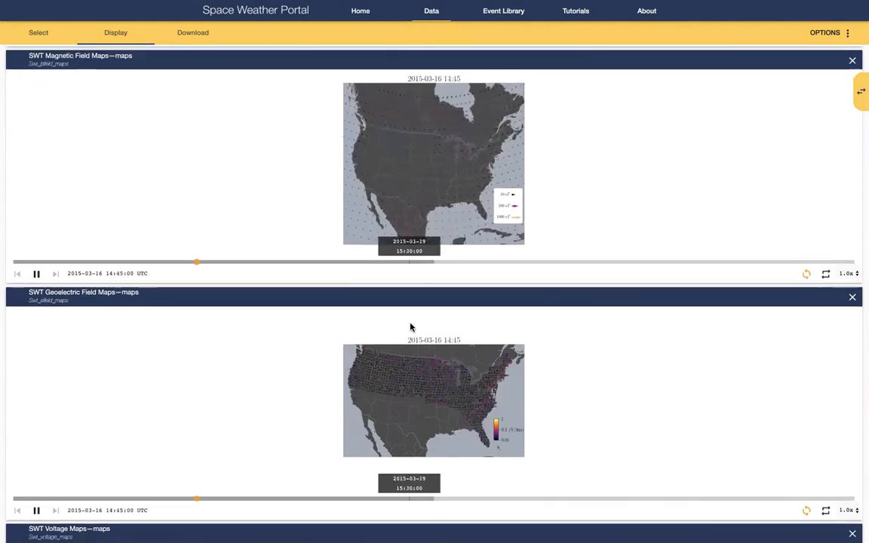
scroll(410, 326, down, 1)
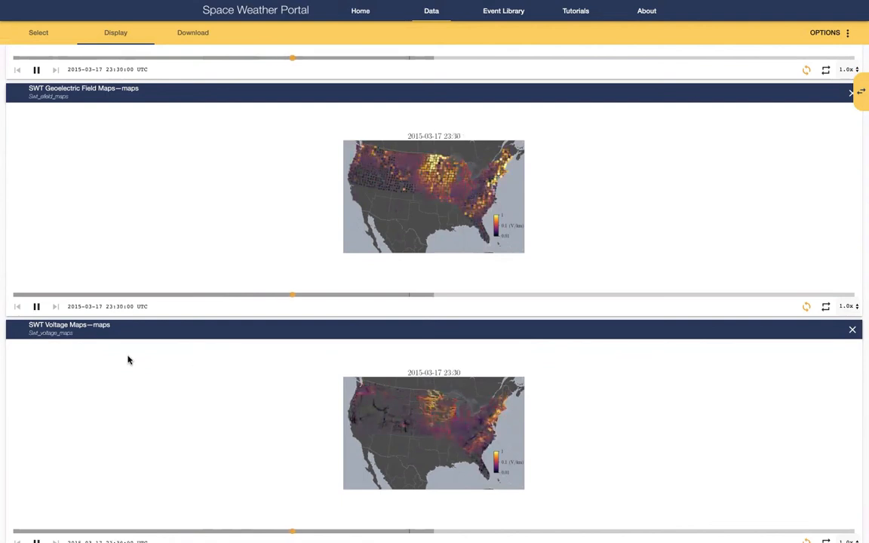
scroll(129, 357, down, 2)
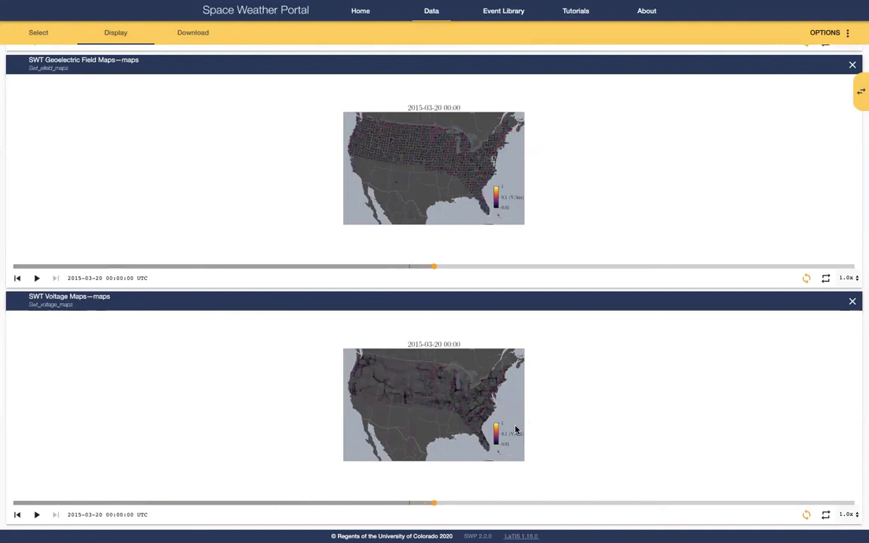
scroll(515, 429, up, 4)
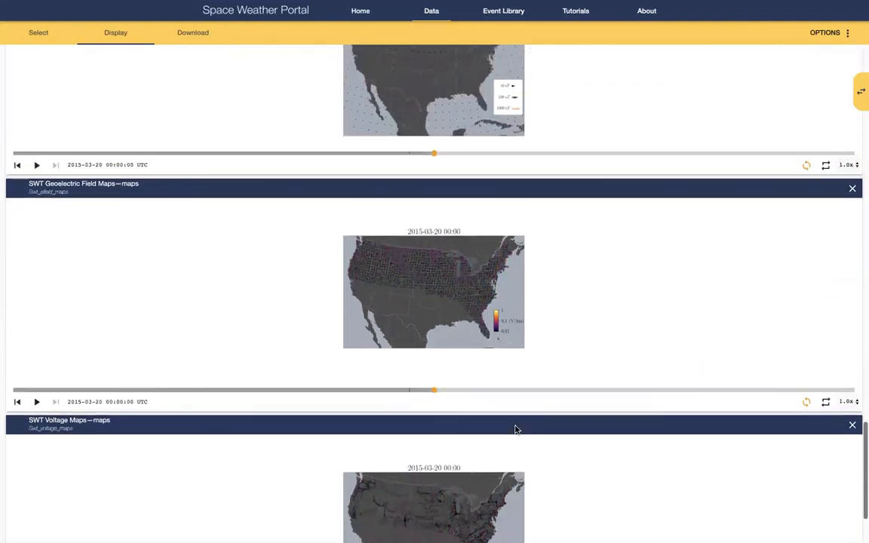
scroll(515, 429, up, 1)
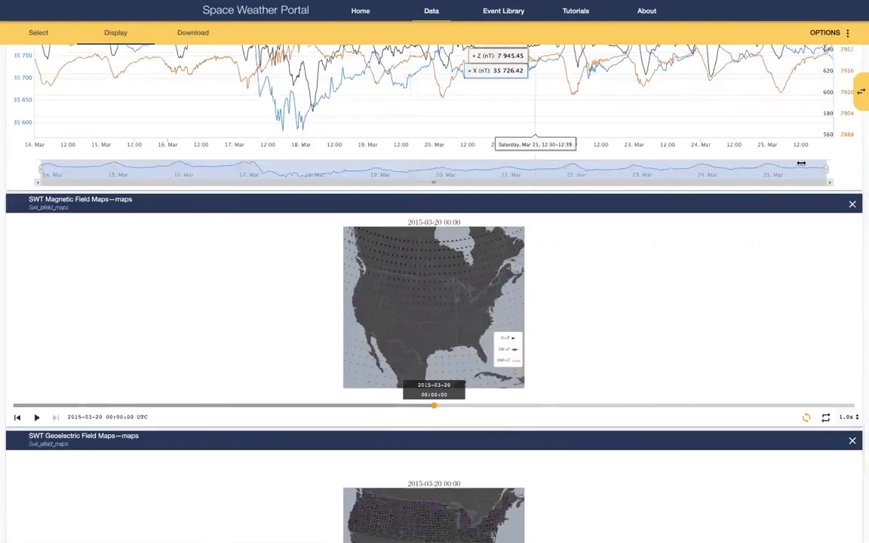
Set the plot display layout to 1 row and 2 columns and close the layout options
click(847, 33)
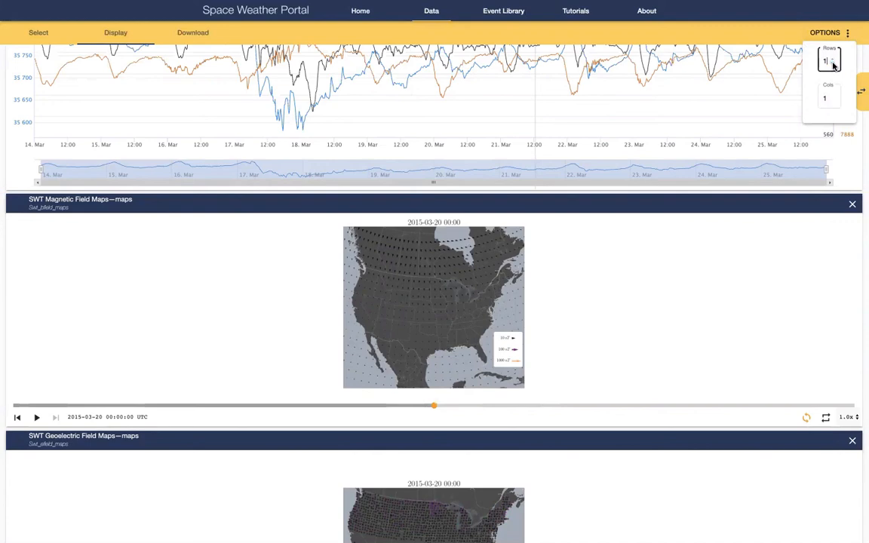
scroll(792, 221, down, 15)
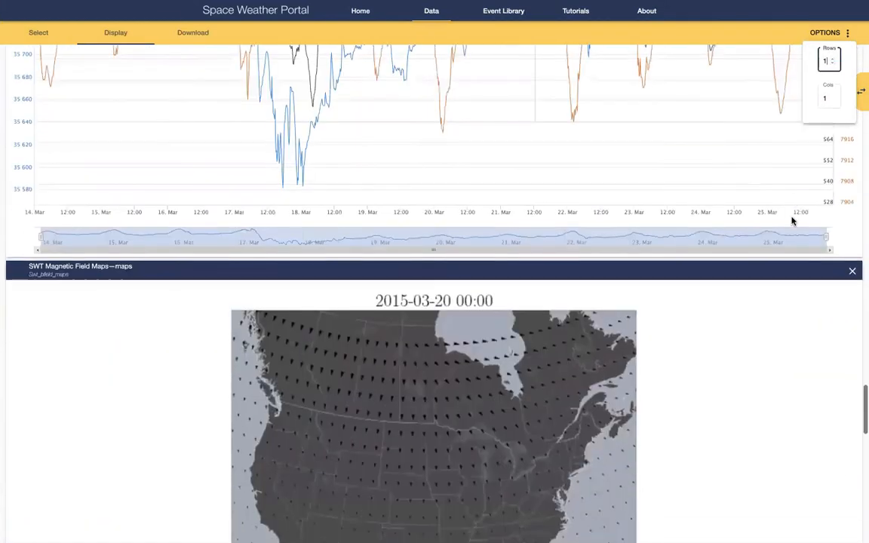
scroll(792, 222, down, 5)
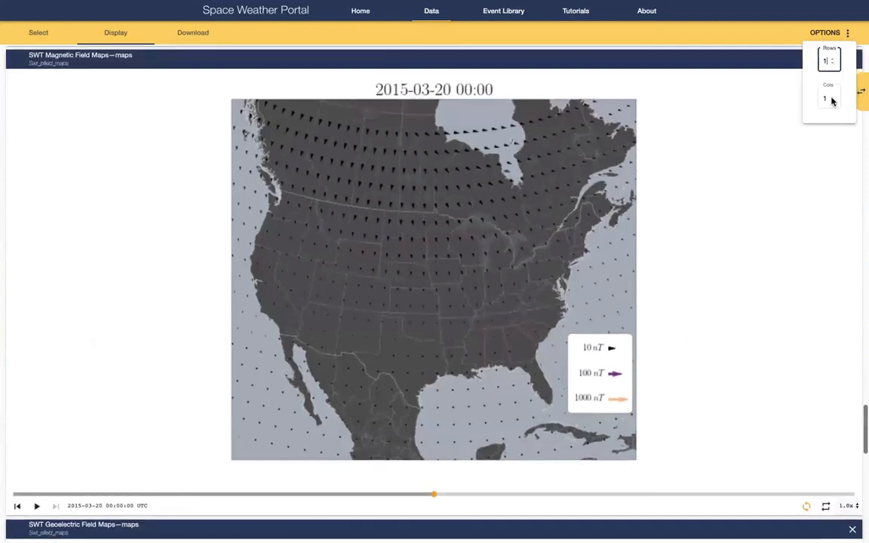
click(834, 96)
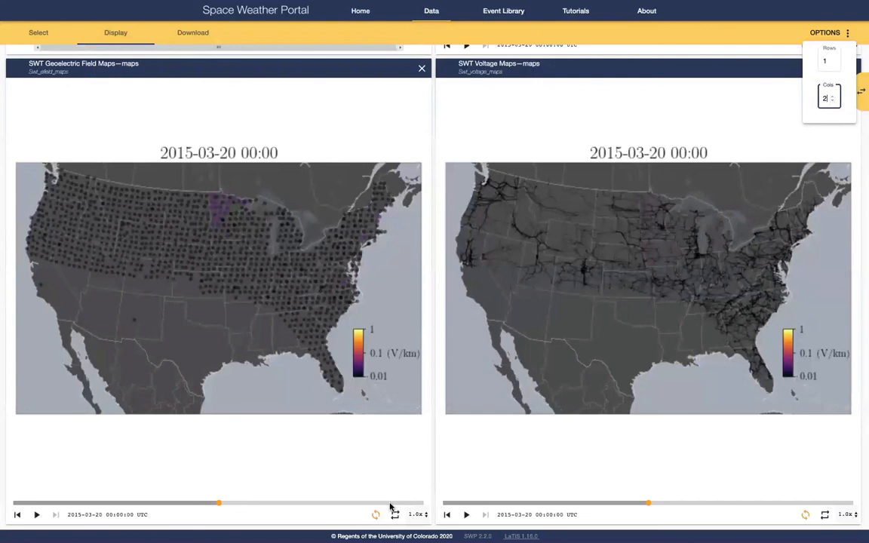
click(131, 504)
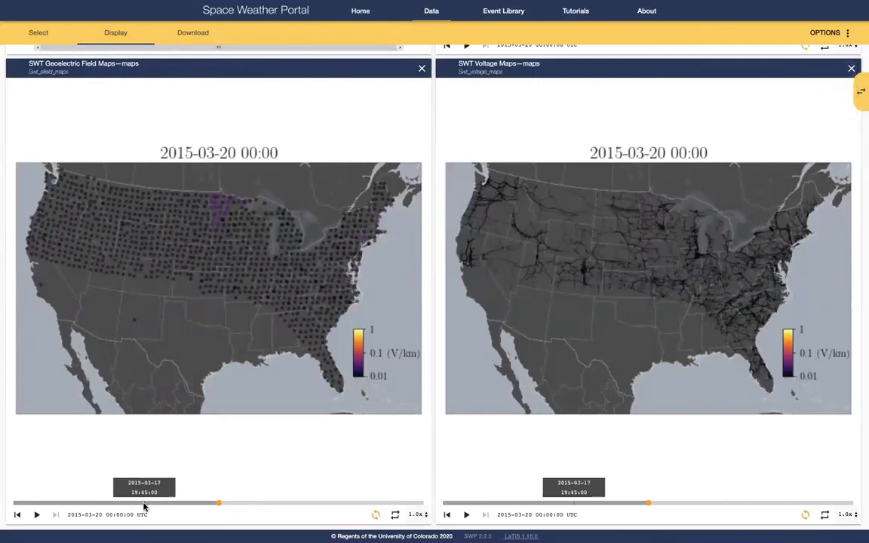
Jump the synchronized SWT maps to 2015-03-17 around 20:00 UTC and compare the geoelectric field, voltage and magnetic field maps
click(143, 503)
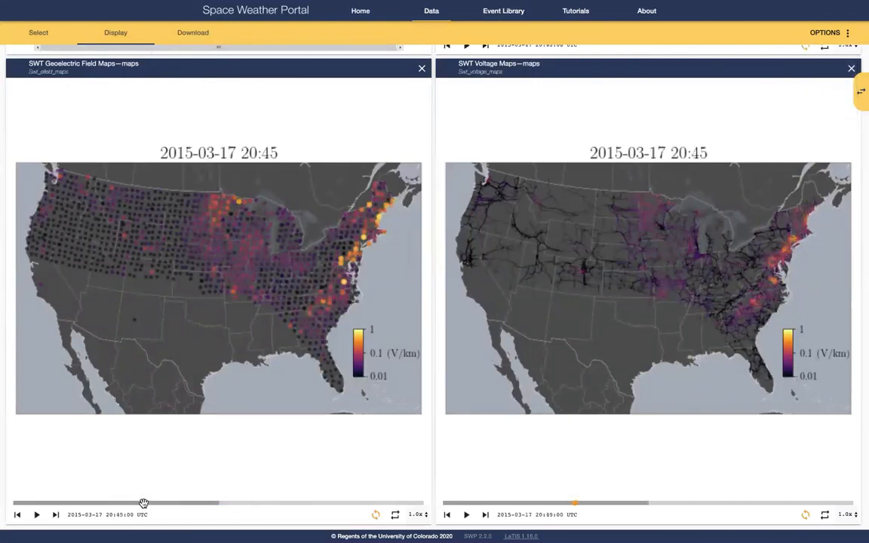
scroll(143, 503, up, 2)
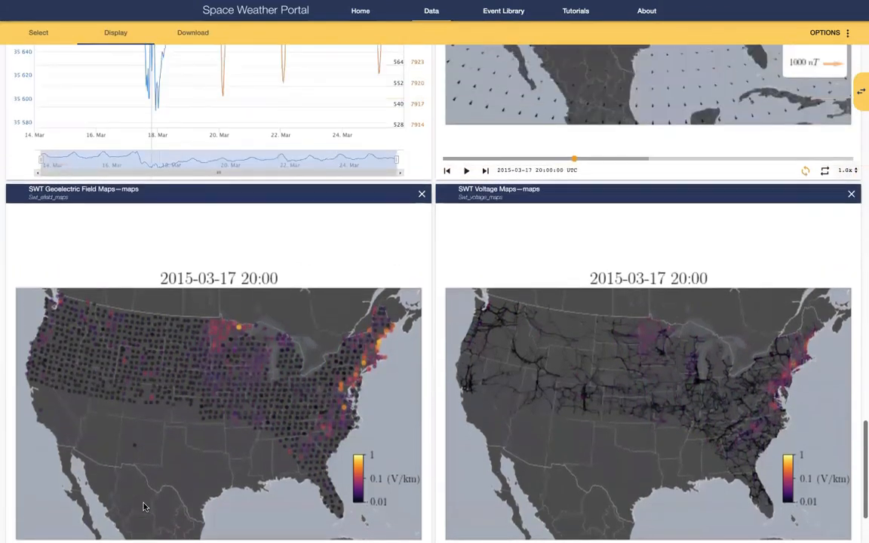
scroll(143, 507, up, 5)
scroll(144, 507, up, 1)
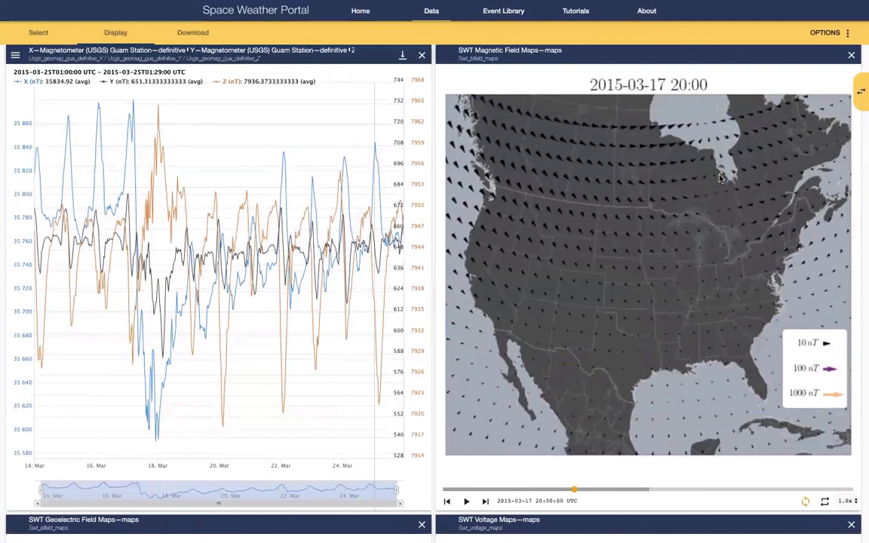
Show the selected datasets and reorder them so SWT Magnetic Field Maps becomes Plot 12, after SWT Voltage Maps
click(859, 96)
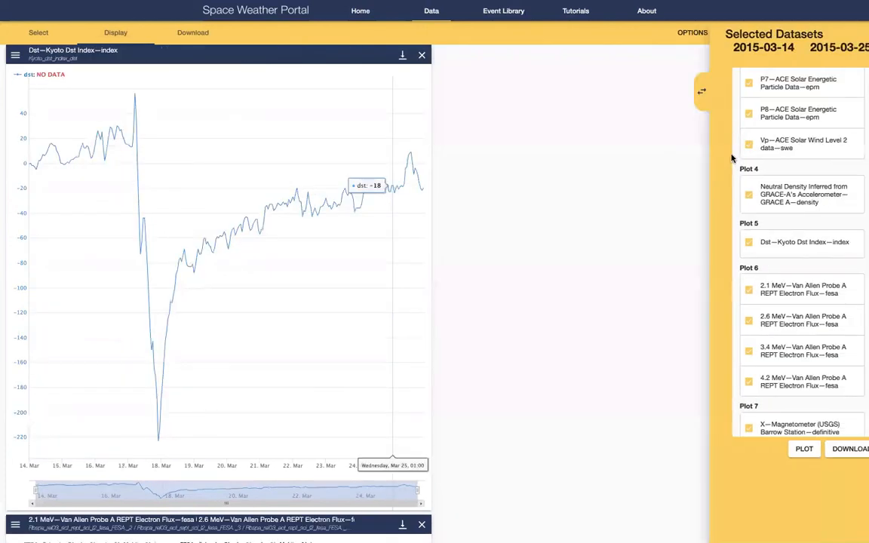
scroll(786, 295, down, 7)
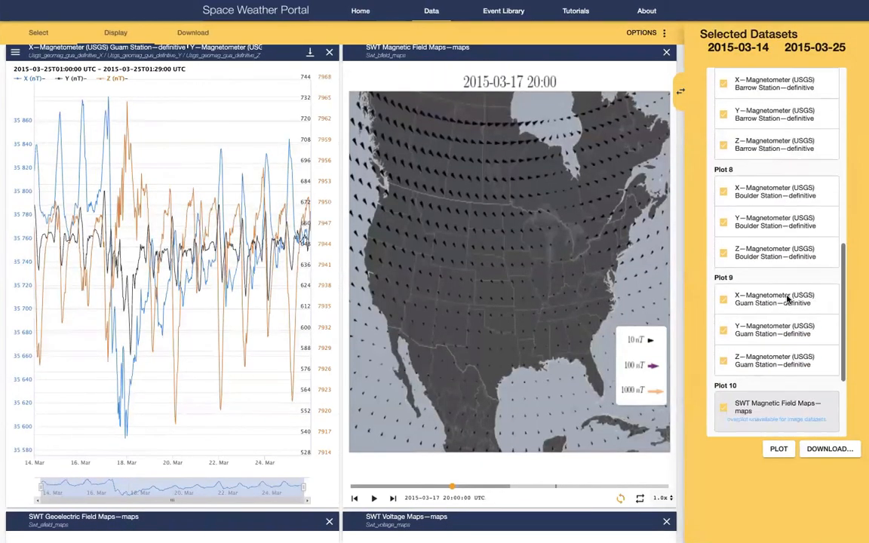
drag(776, 262, 783, 384)
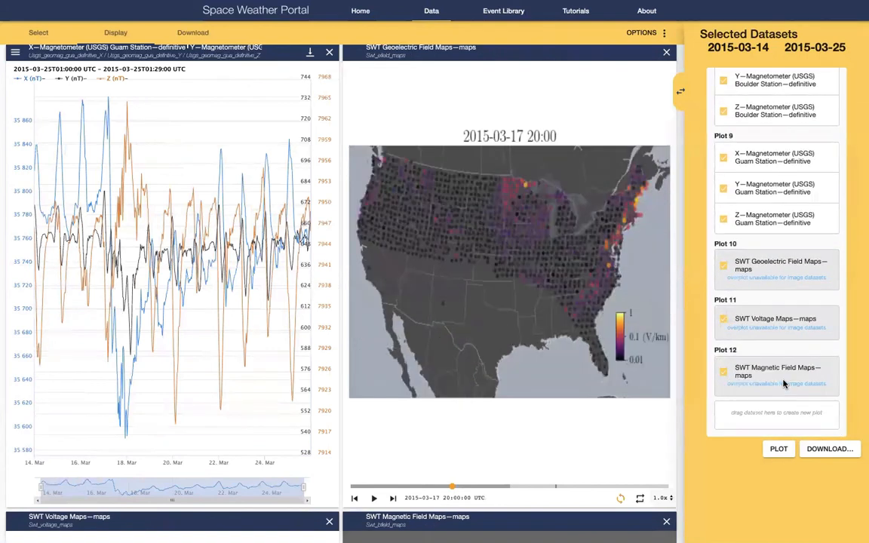
scroll(529, 442, down, 6)
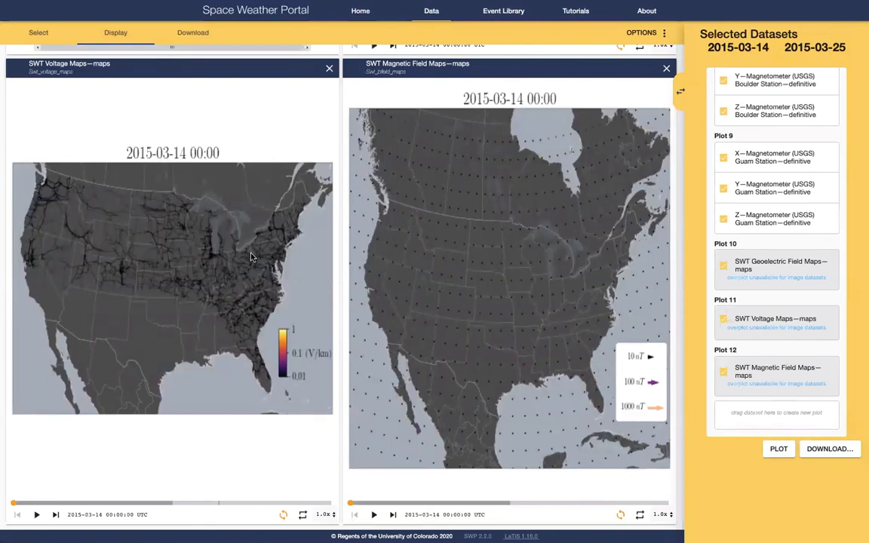
click(51, 503)
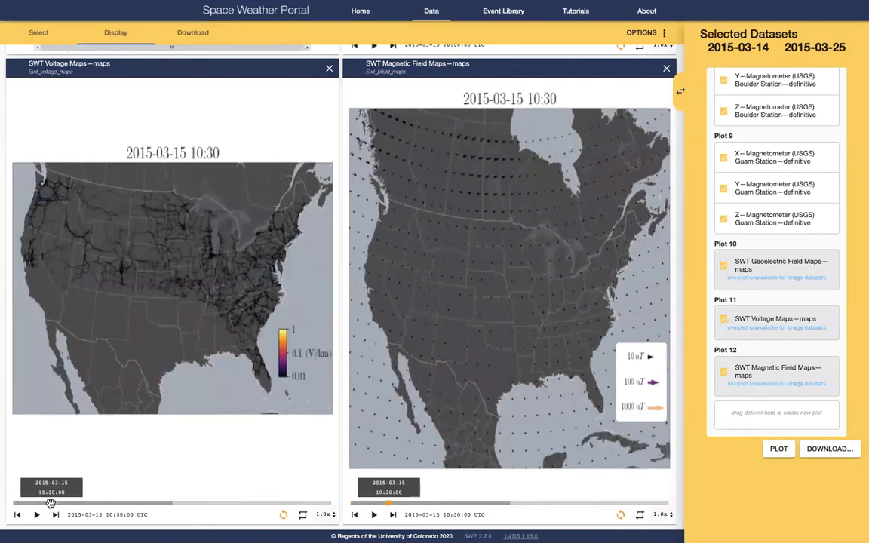
click(70, 503)
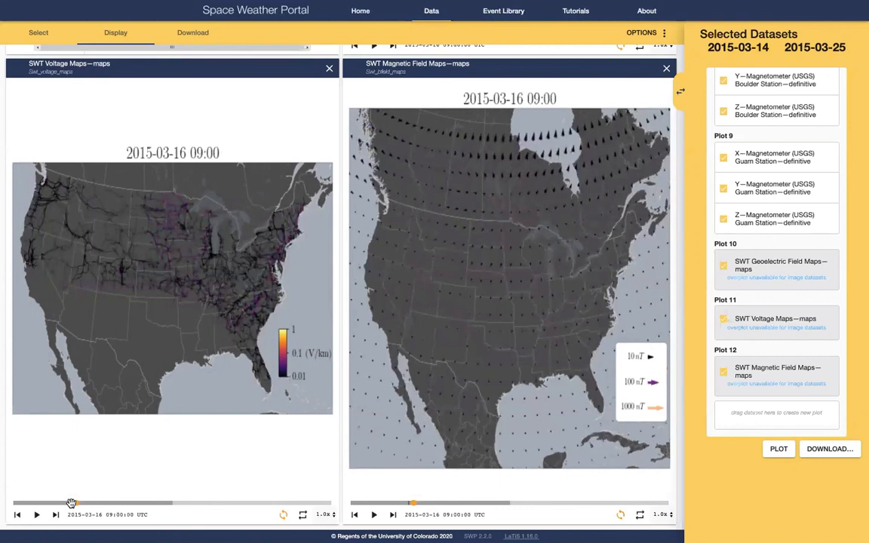
key(Right)
key(Right)
key(Right)
key(Right)
key(Right)
key(Right)
key(Right)
key(Right)
key(Right)
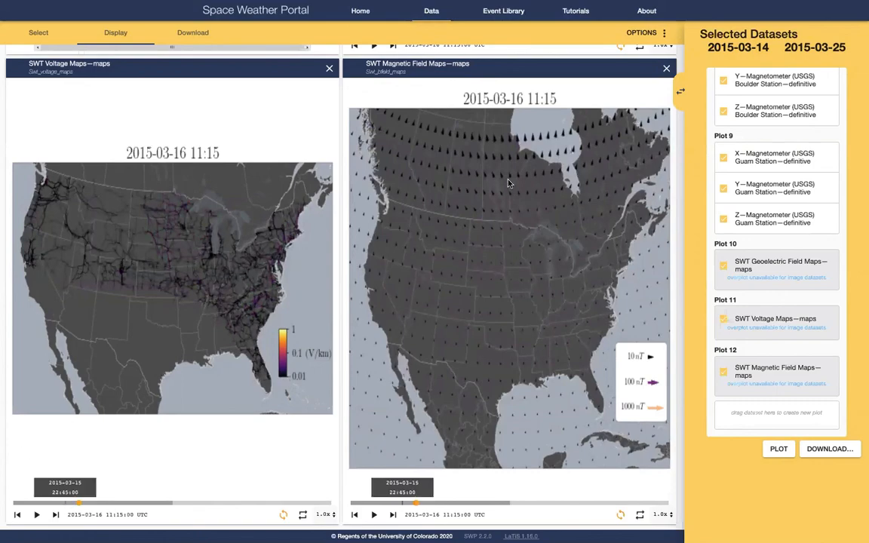
Set the plot display layout to 2 rows and 1 column, and hide the selected datasets list
scroll(507, 184, up, 15)
scroll(508, 184, up, 12)
scroll(507, 183, down, 5)
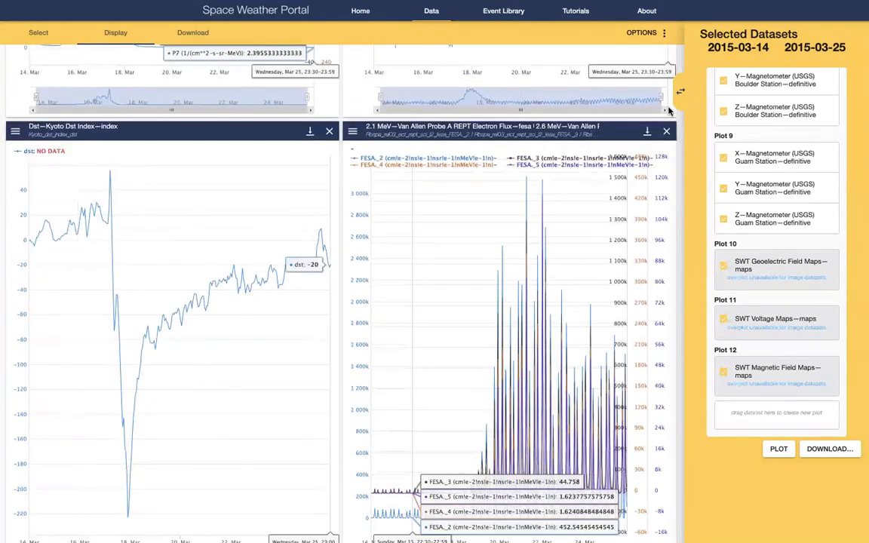
click(655, 32)
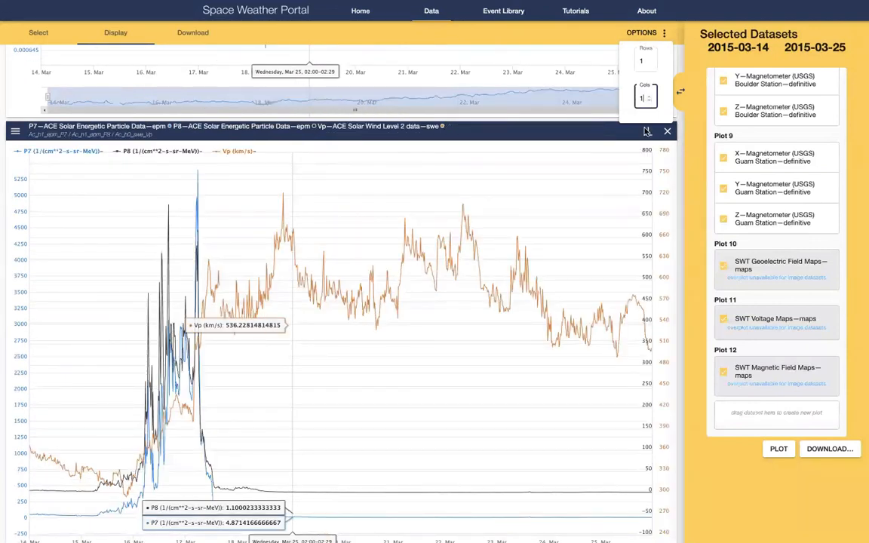
click(681, 92)
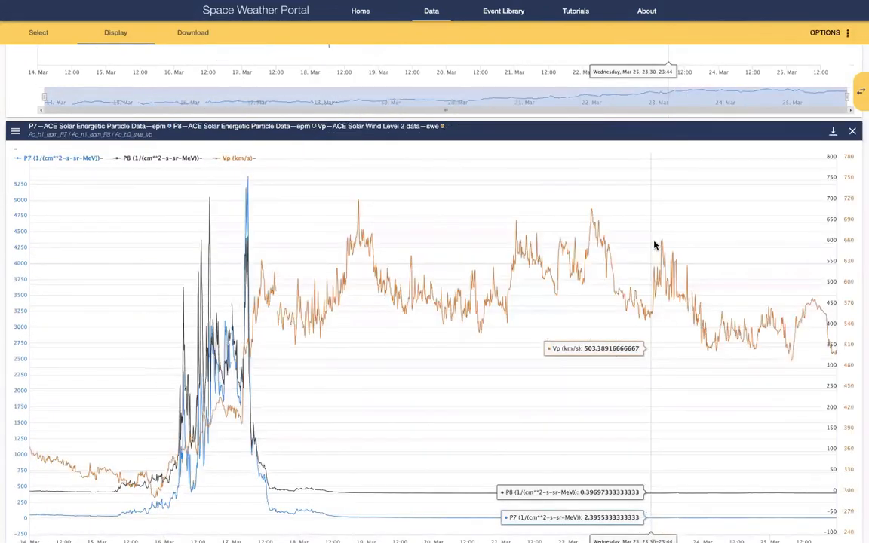
scroll(654, 245, down, 2)
click(821, 33)
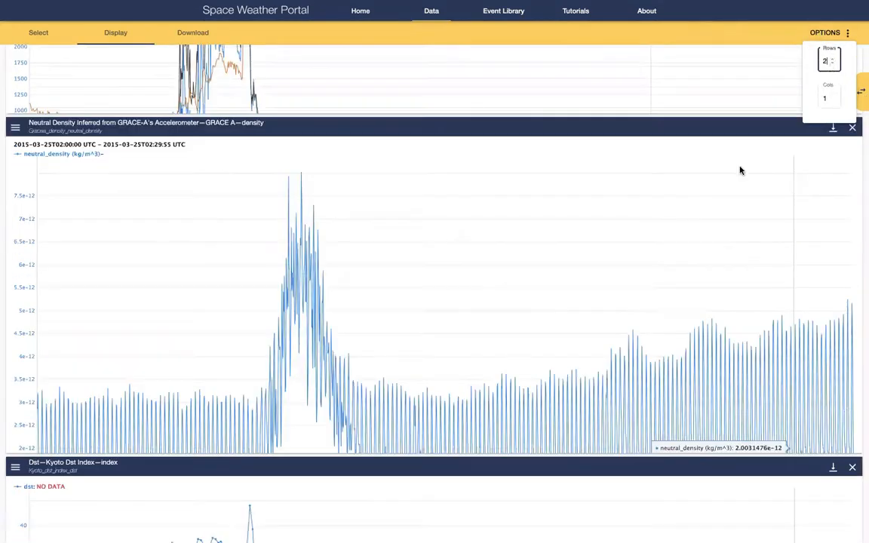
Look through the stacked Dst, Van Allen Probe electron flux and USGS magnetometer plots
scroll(666, 252, down, 2)
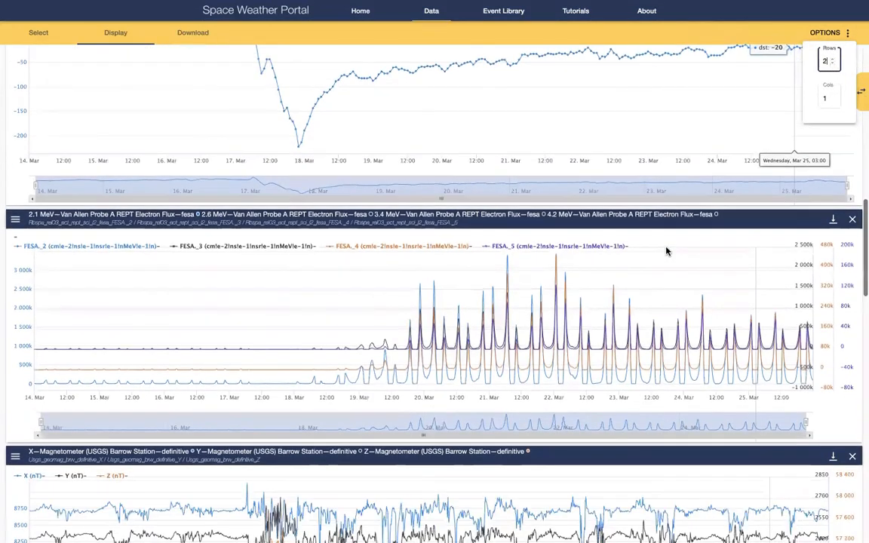
scroll(666, 252, down, 4)
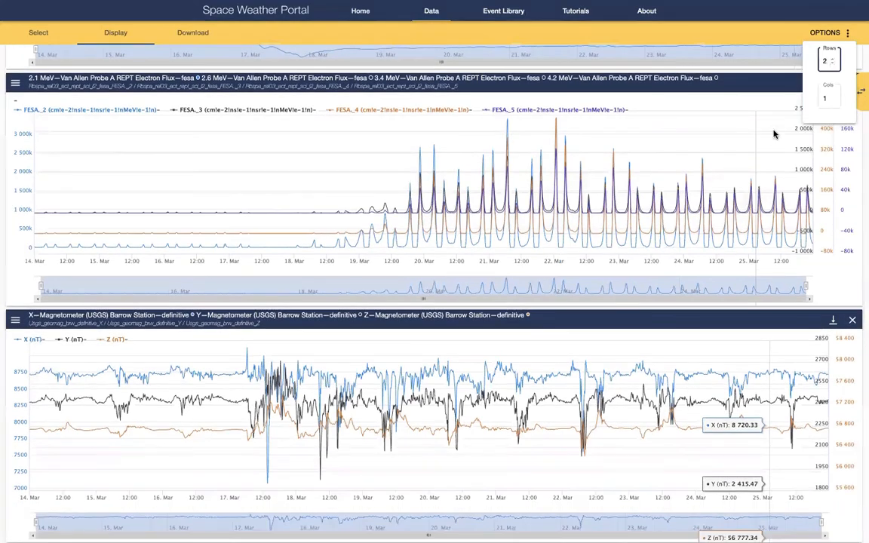
scroll(719, 180, down, 6)
scroll(721, 180, down, 3)
scroll(721, 181, up, 7)
scroll(720, 181, up, 4)
scroll(720, 181, up, 3)
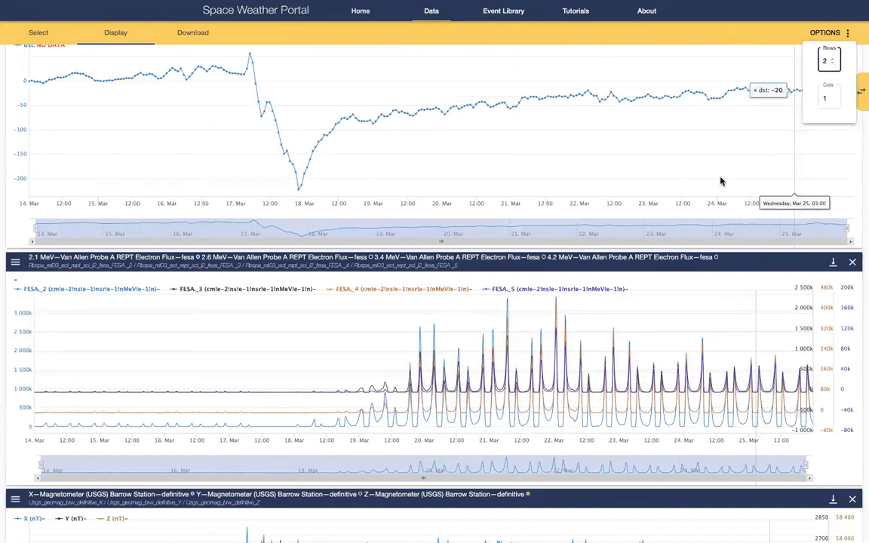
Open the download page and view the available data formats, keeping CSV comma separated
click(195, 34)
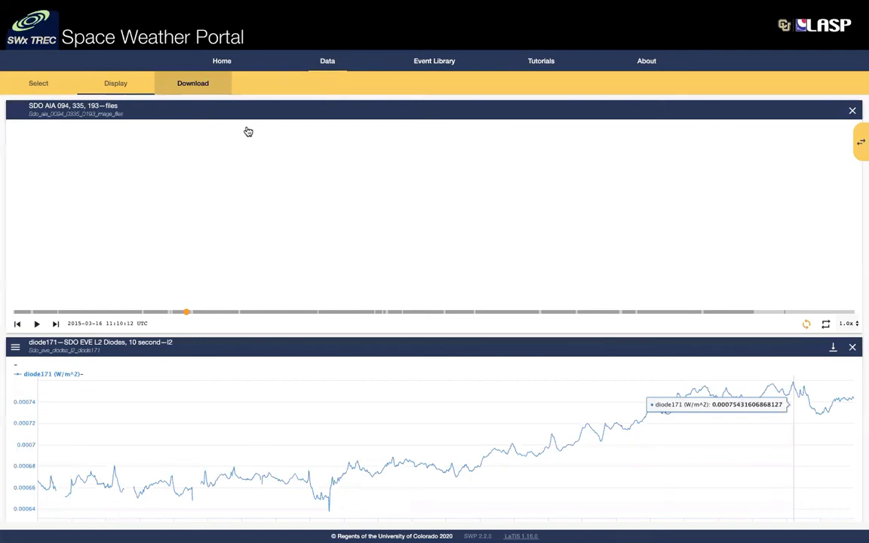
scroll(280, 167, down, 1)
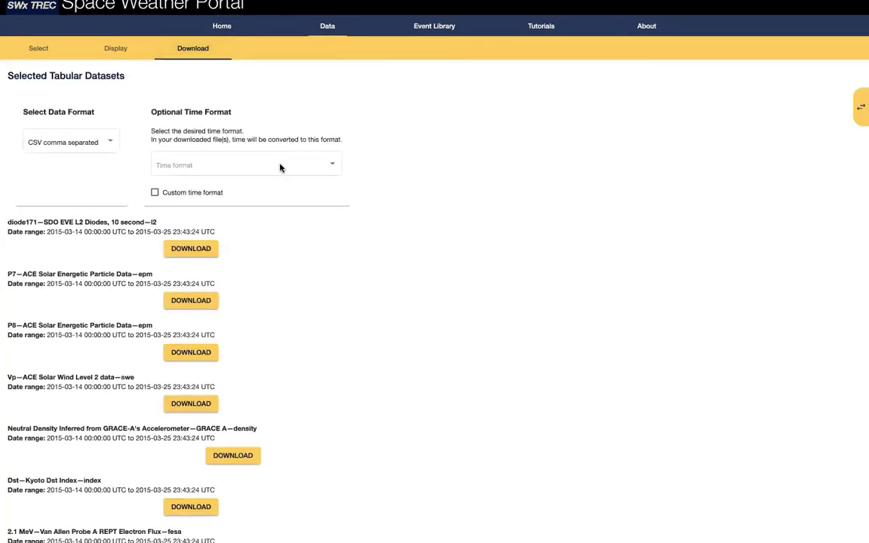
scroll(280, 168, down, 1)
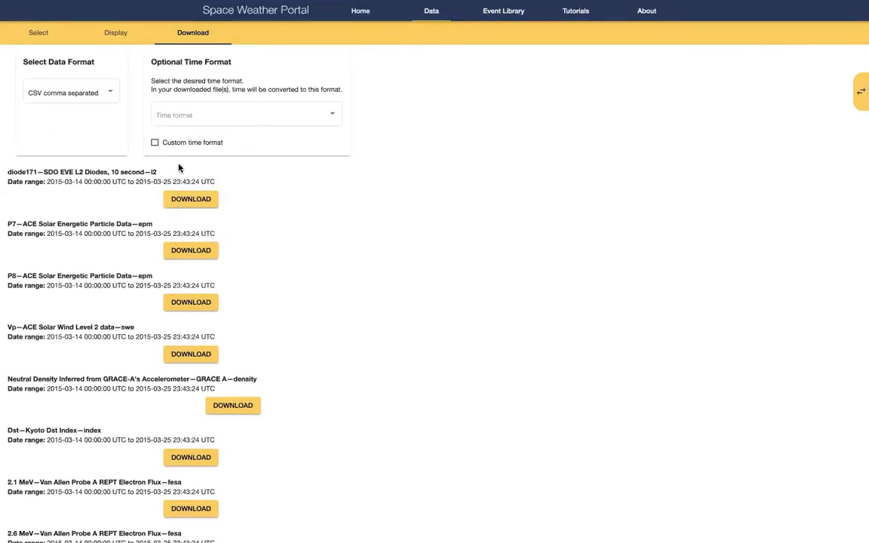
scroll(189, 169, up, 1)
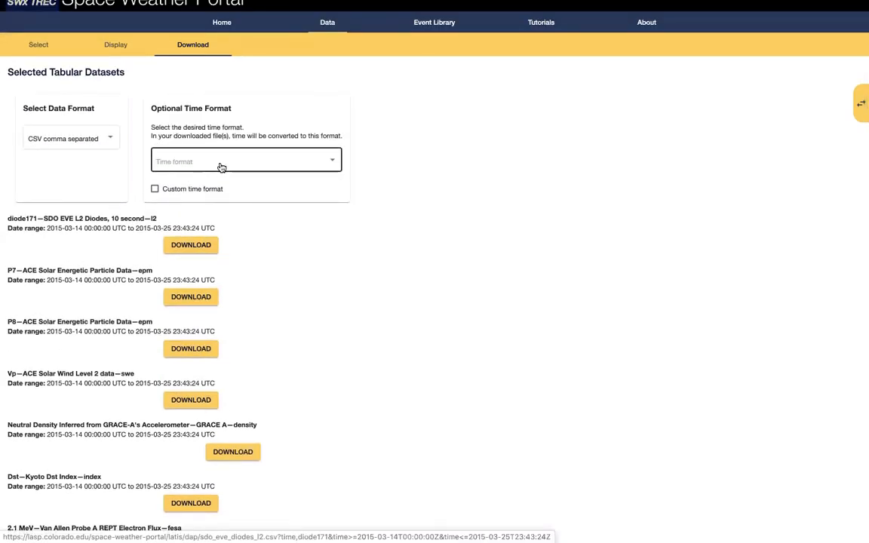
click(99, 143)
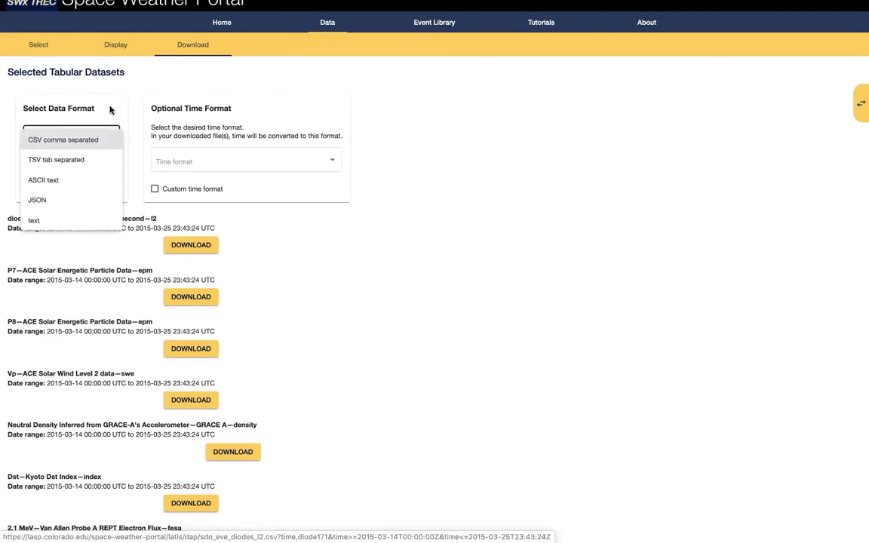
click(111, 111)
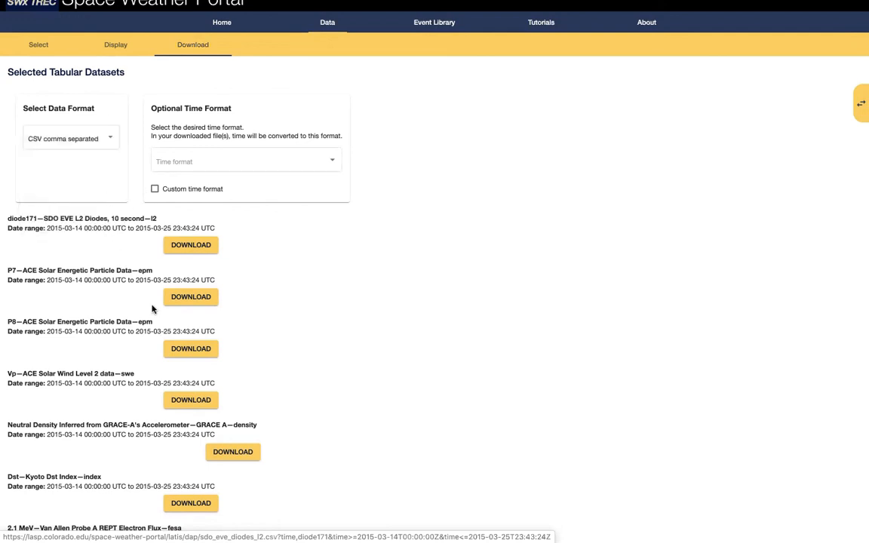
Review the individual and bulk download choices for the tabular datasets and the zip downloads for the image datasets
scroll(152, 308, down, 11)
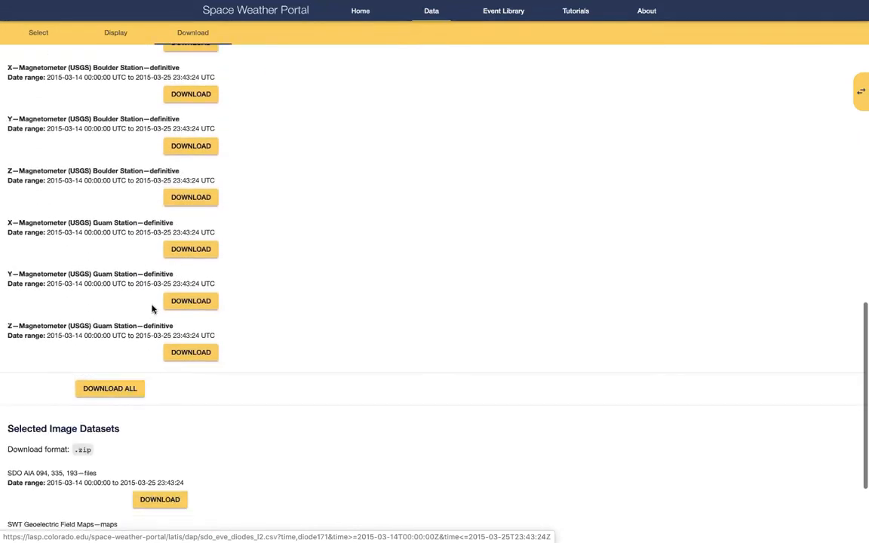
scroll(152, 309, down, 3)
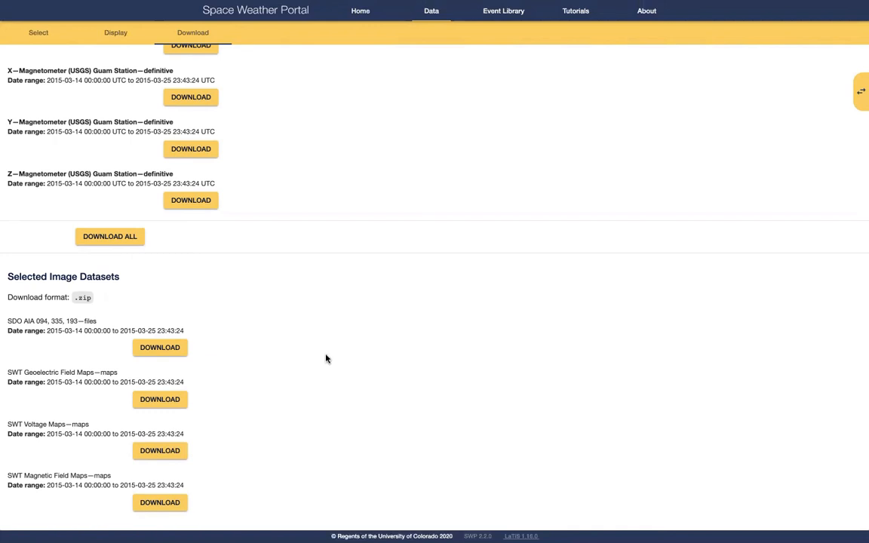
scroll(326, 357, up, 3)
scroll(326, 358, up, 8)
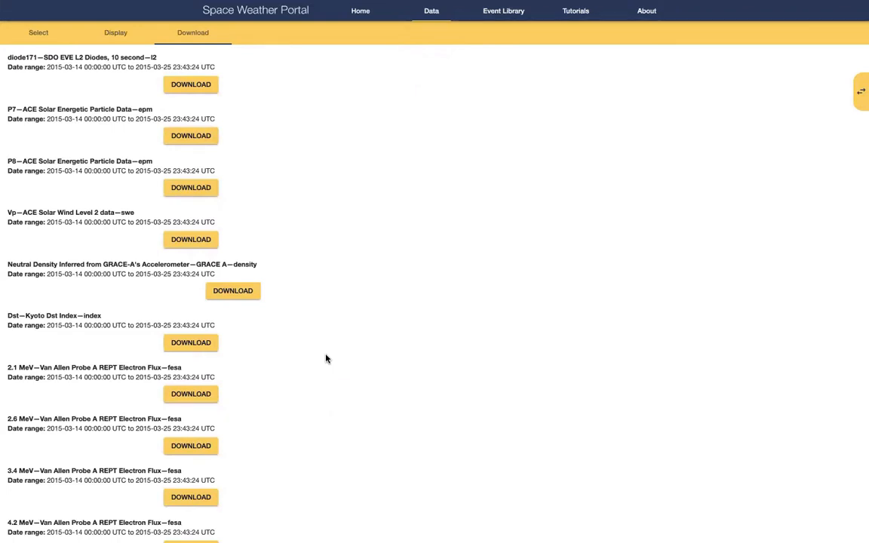
Make the browser always show its toolbar in full screen
mouse_move(139, 6)
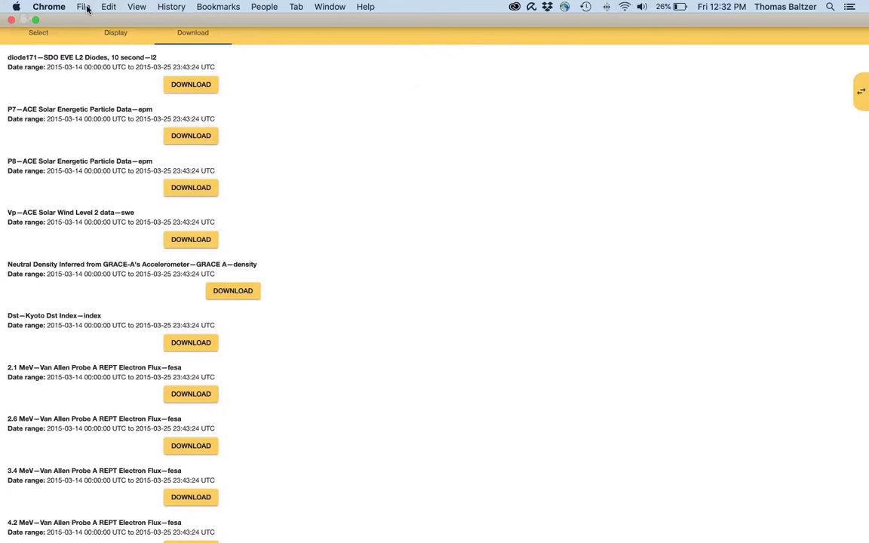
click(217, 7)
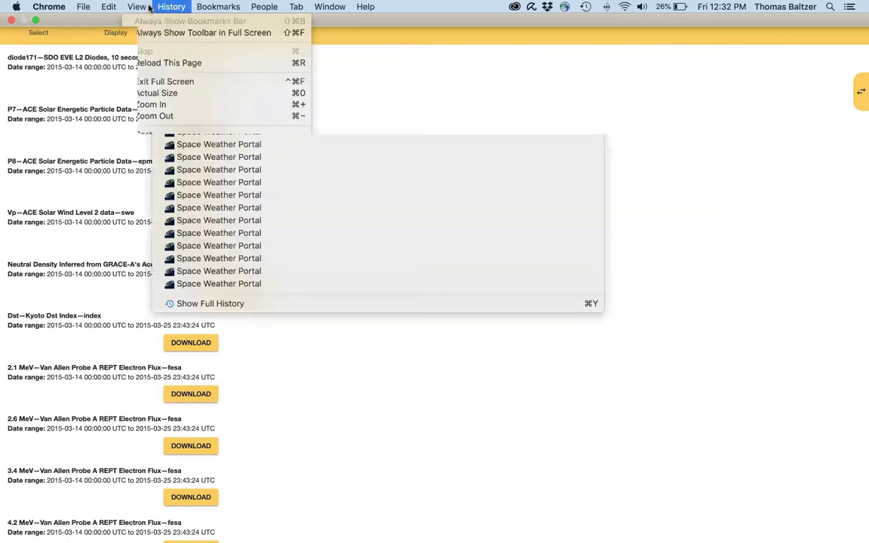
mouse_move(138, 6)
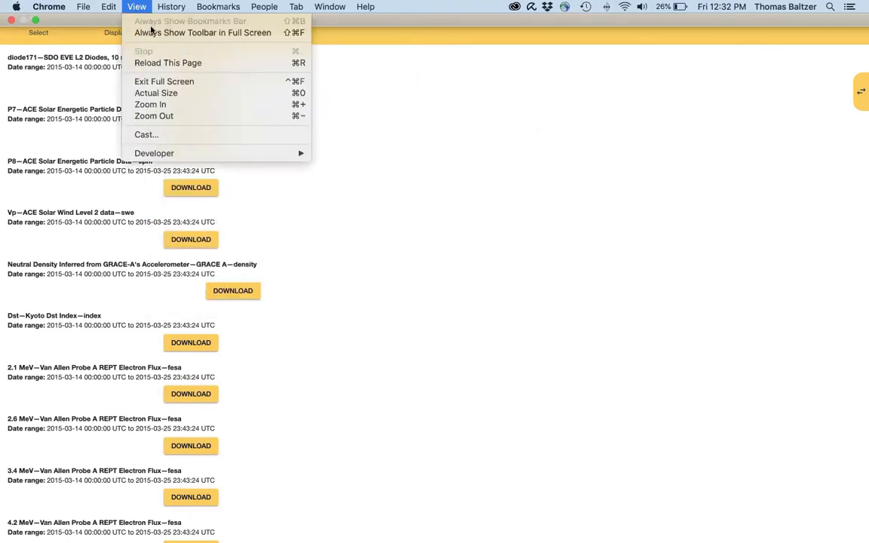
click(153, 32)
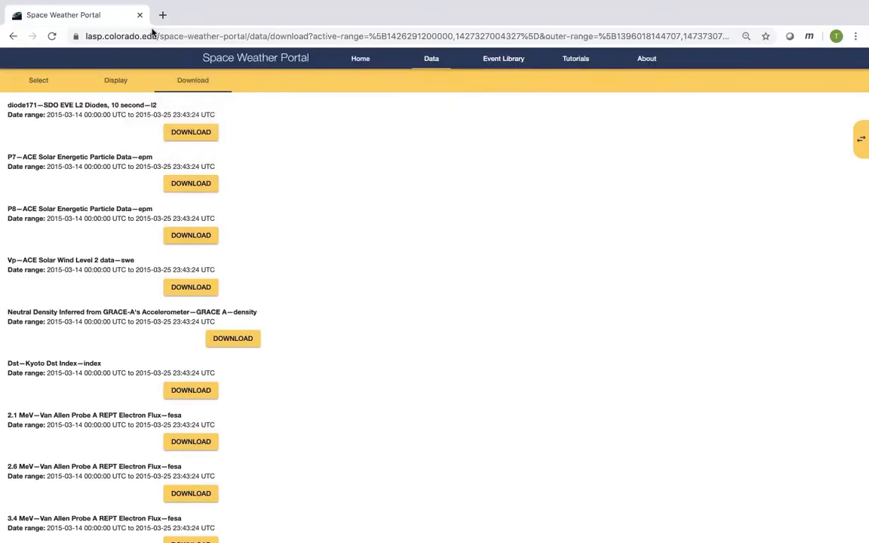
Inspect the end of the portal page's URL and copy the complete address
mouse_move(188, 6)
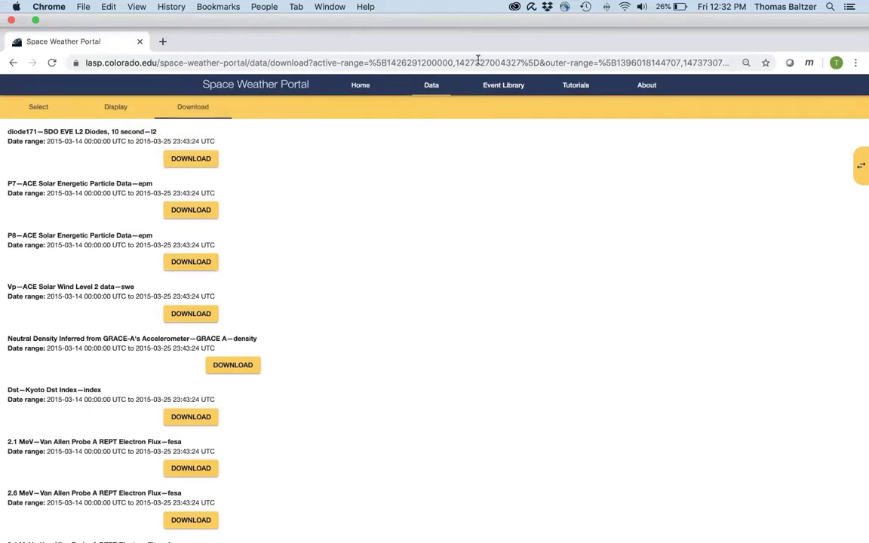
click(634, 62)
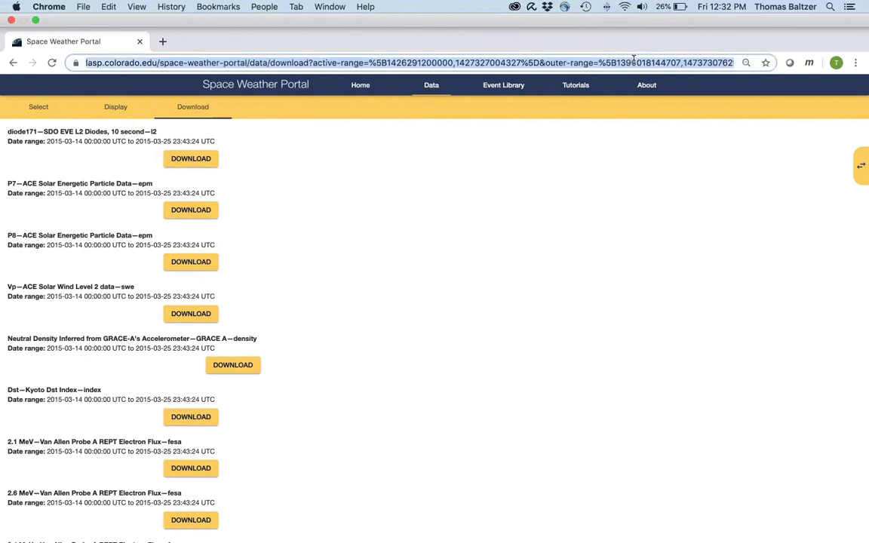
key(Right)
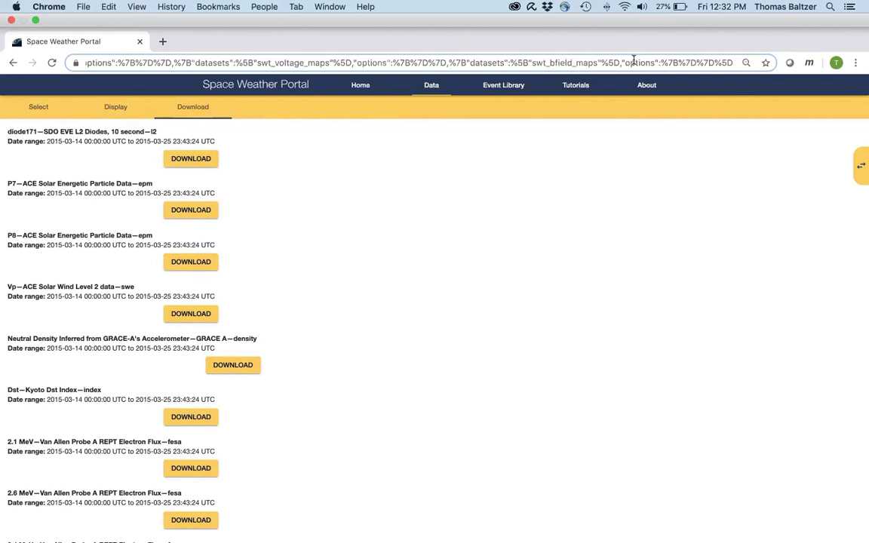
triple_click(309, 63)
right_click(308, 62)
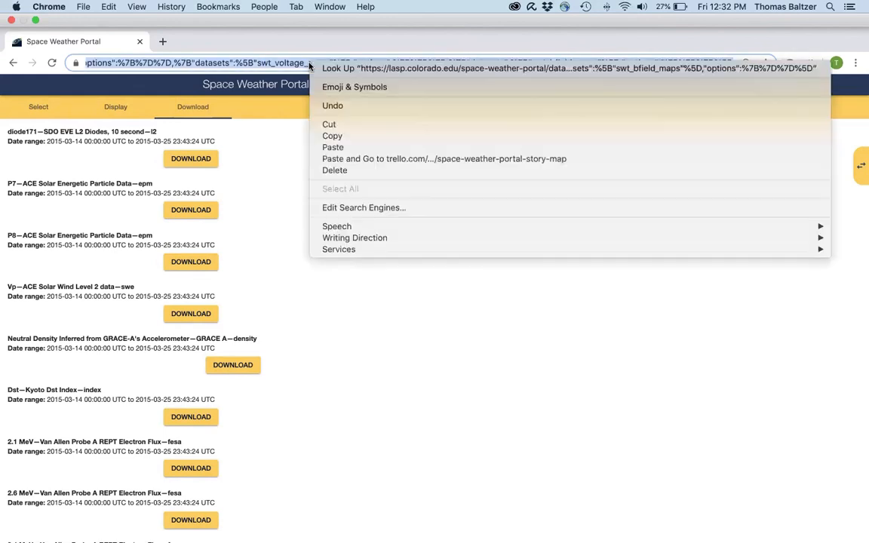
click(333, 136)
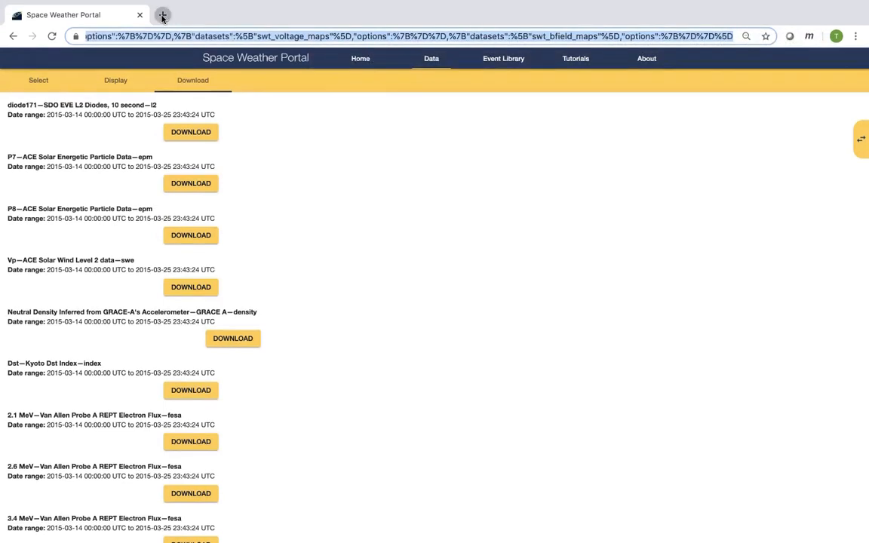
Load the copied portal address in a new browser tab
click(163, 14)
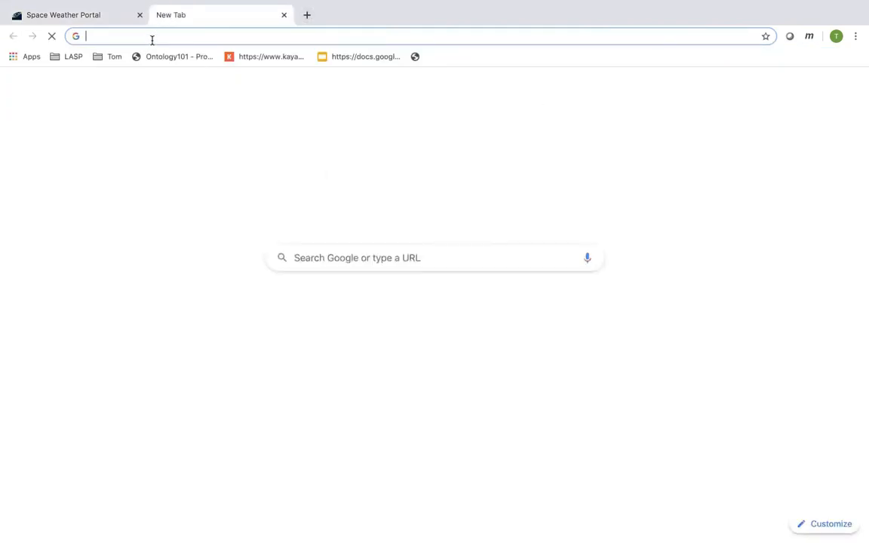
key(super+v)
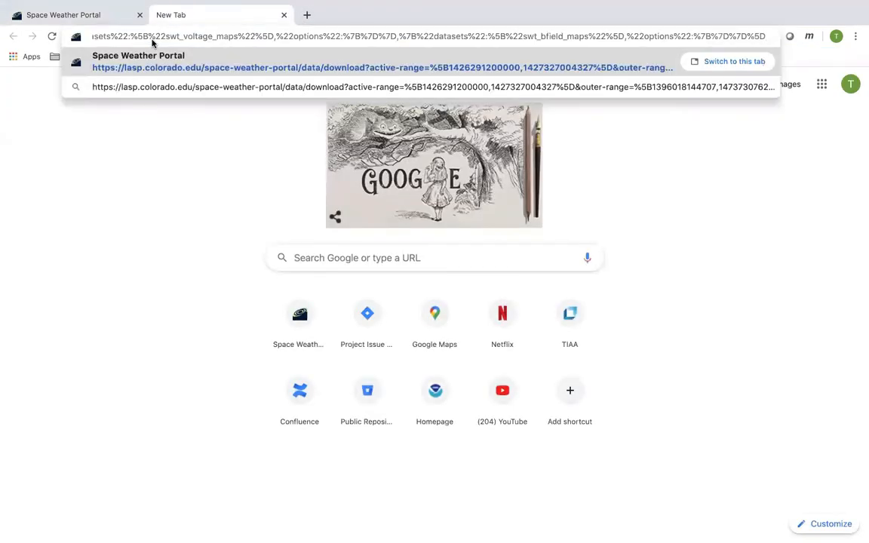
key(Return)
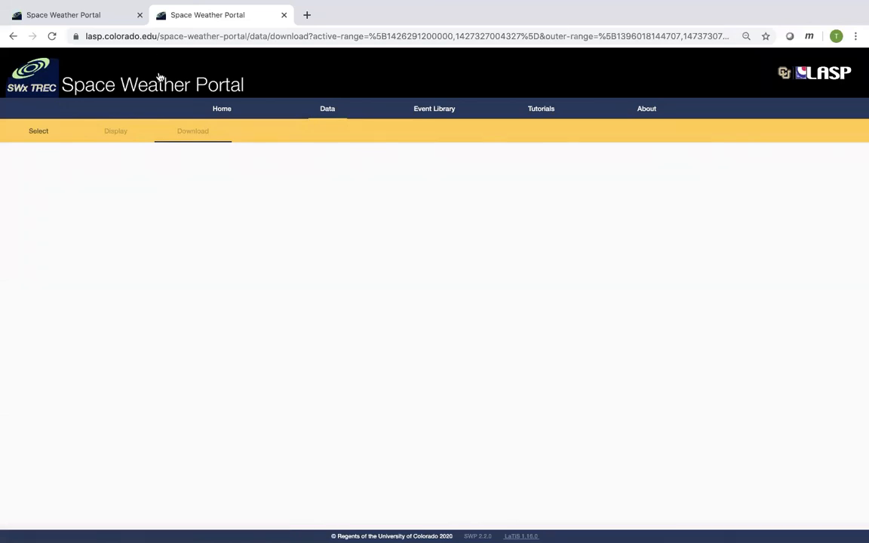
Display the shared session's datasets and review the plots from the SDO AIA imagery down to the SWT maps
click(114, 136)
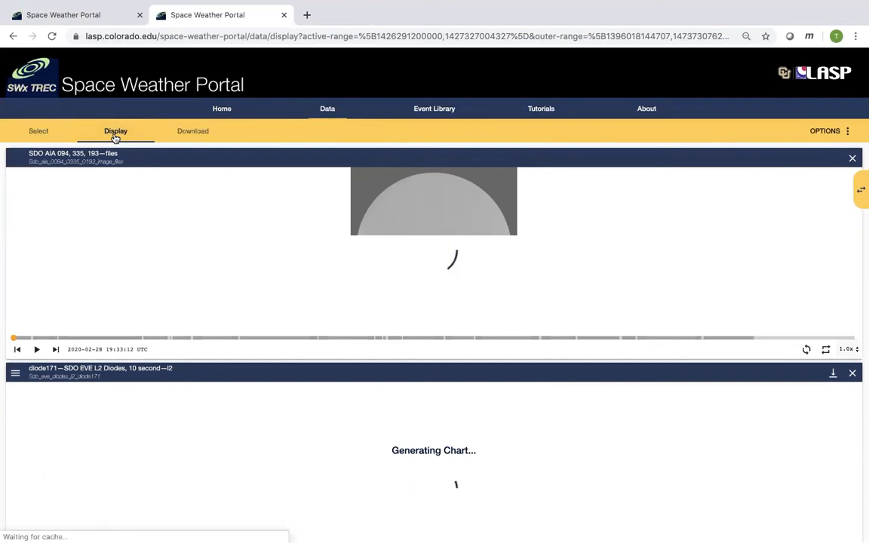
scroll(233, 341, down, 3)
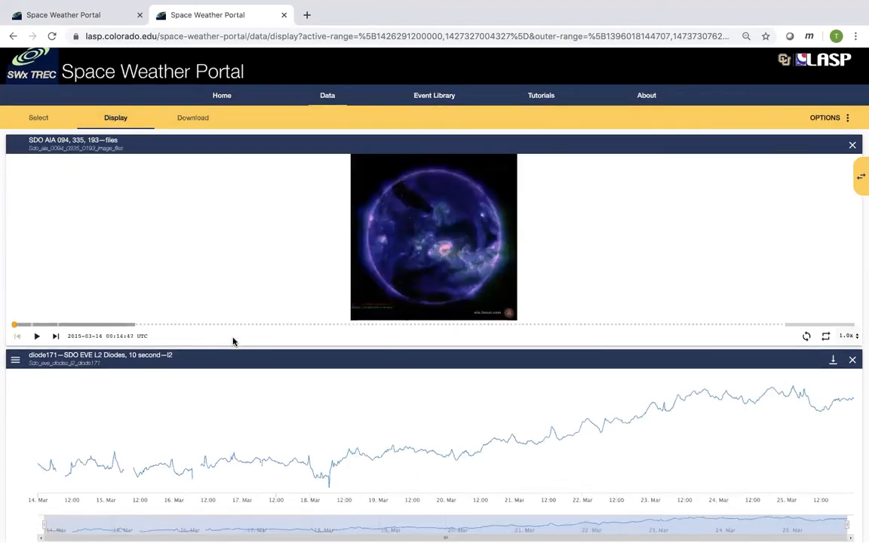
scroll(233, 341, down, 7)
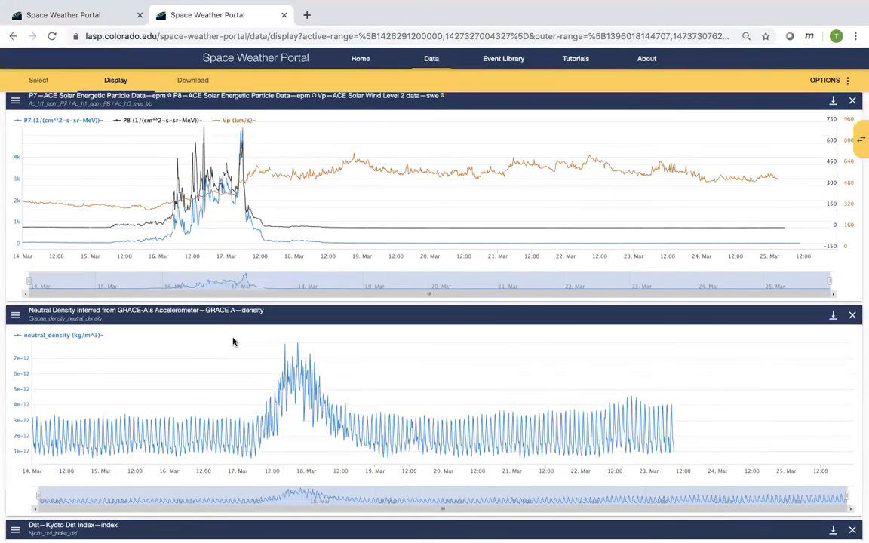
scroll(234, 341, down, 6)
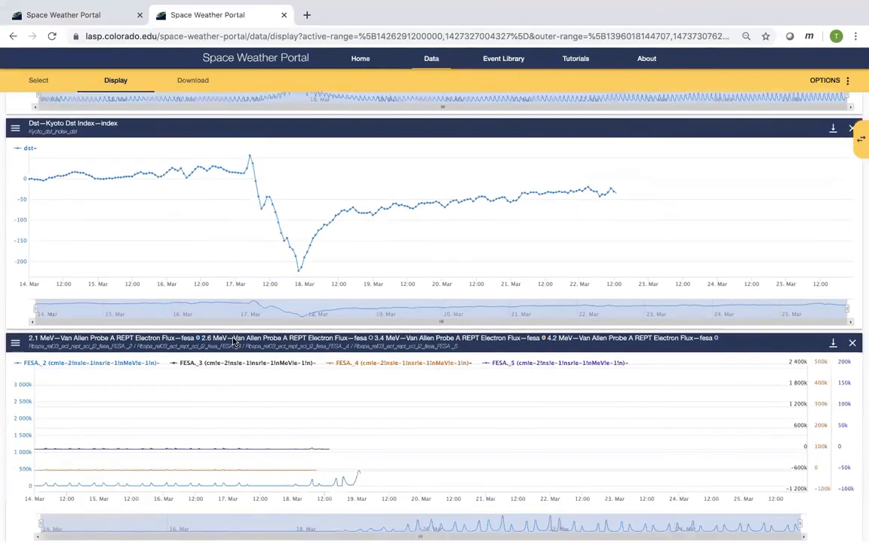
scroll(233, 341, down, 7)
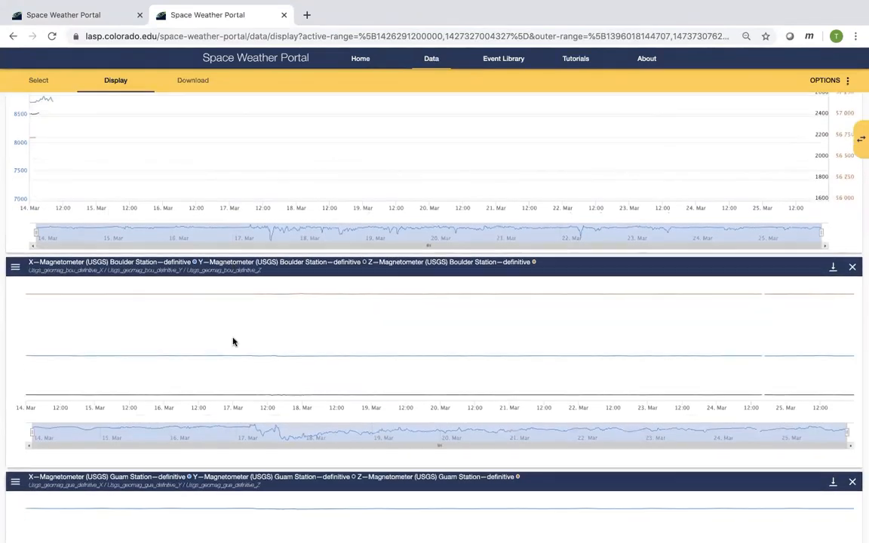
scroll(233, 341, down, 3)
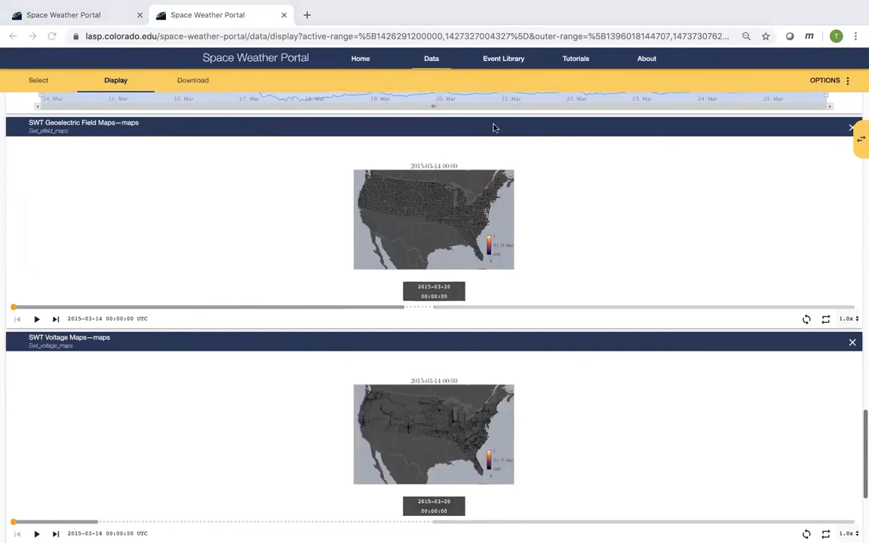
Open the Event Library and review its curated event entries and the instructions for sharing events
click(504, 60)
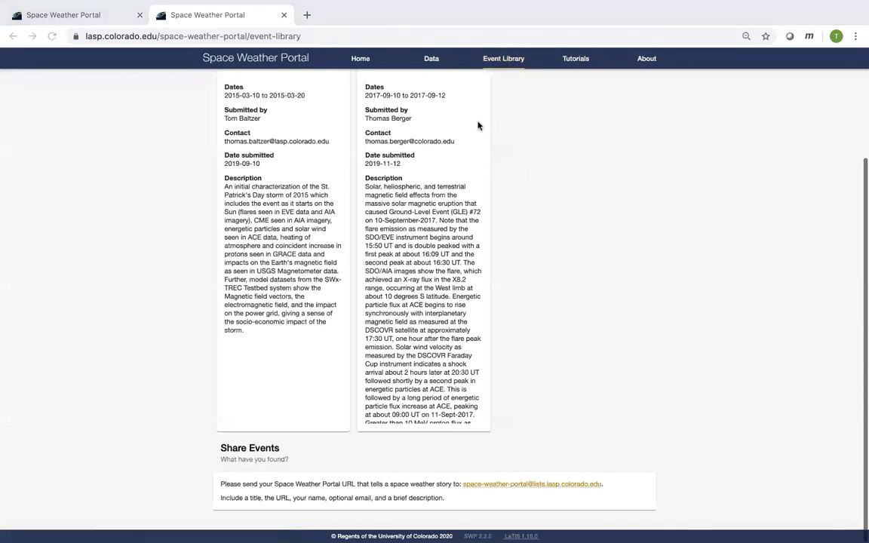
scroll(283, 153, up, 4)
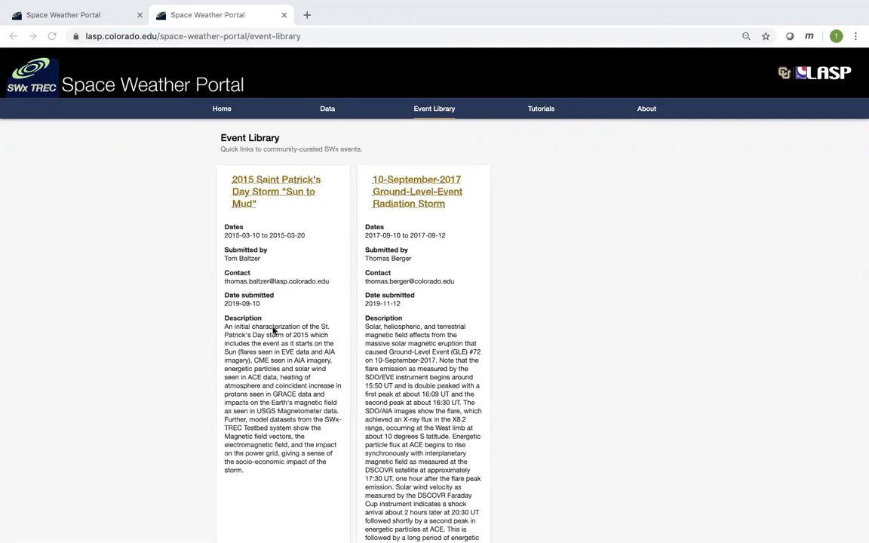
scroll(274, 330, down, 5)
scroll(273, 330, up, 5)
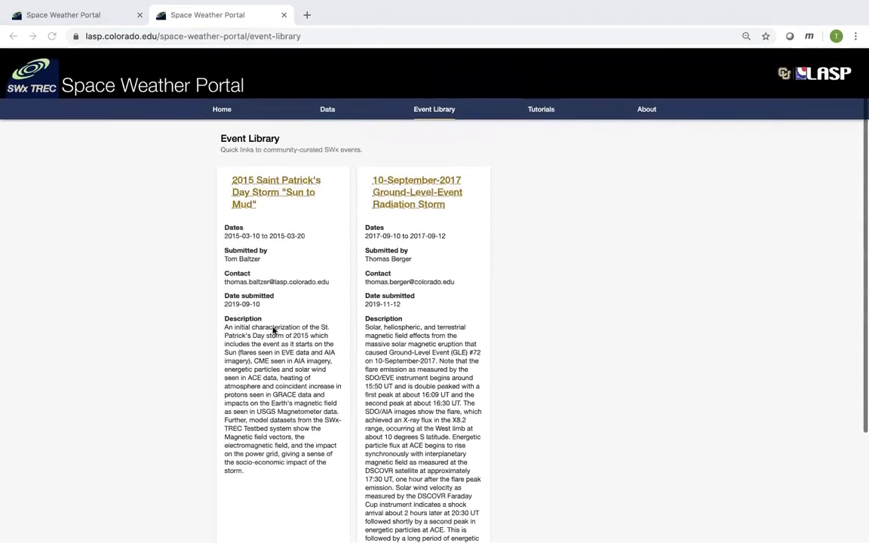
Open the 2015 Saint Patrick's Day Storm "Sun to Mud" event and examine its solar, ACE, GRACE, magnetometer and SWT map panels
click(265, 197)
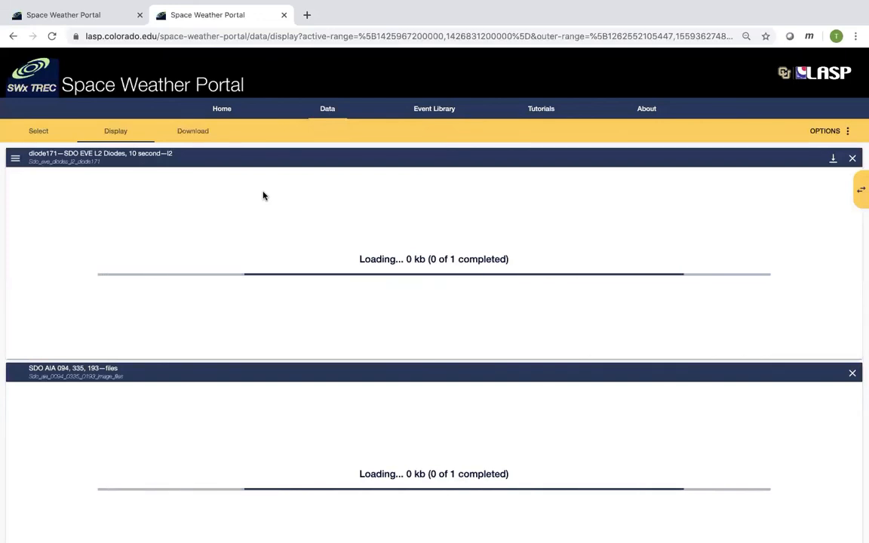
scroll(263, 196, down, 10)
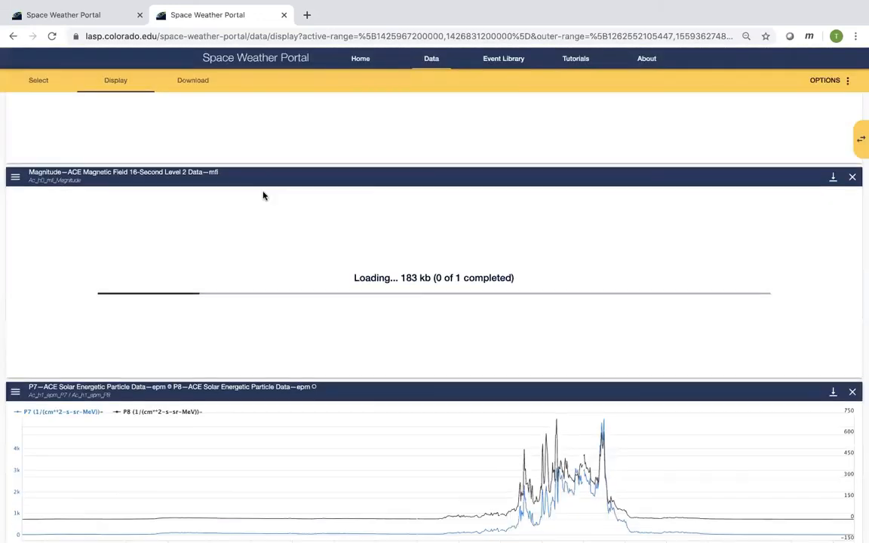
scroll(264, 196, down, 7)
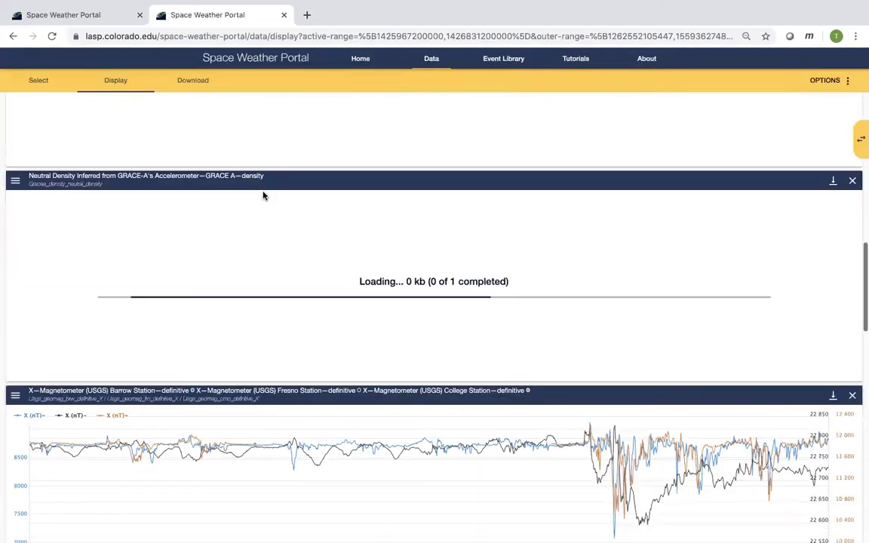
scroll(263, 196, down, 6)
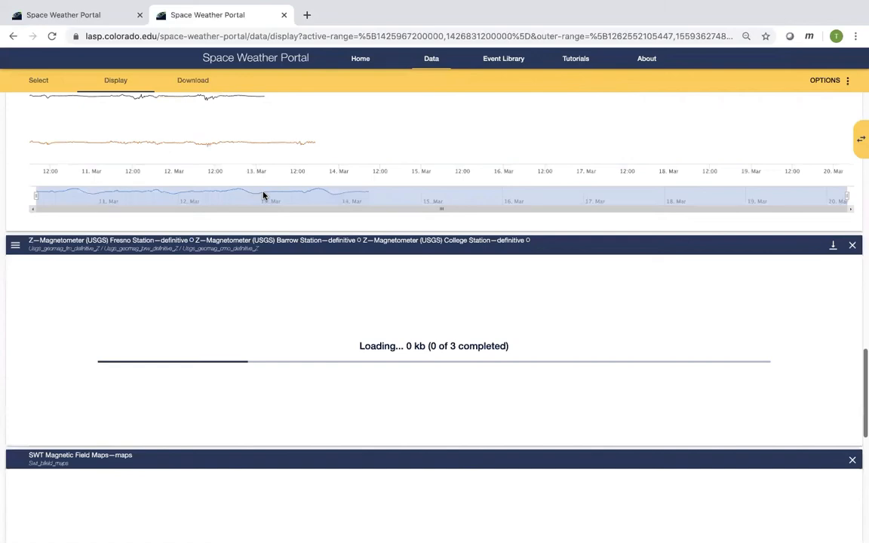
scroll(263, 196, up, 2)
scroll(264, 196, up, 8)
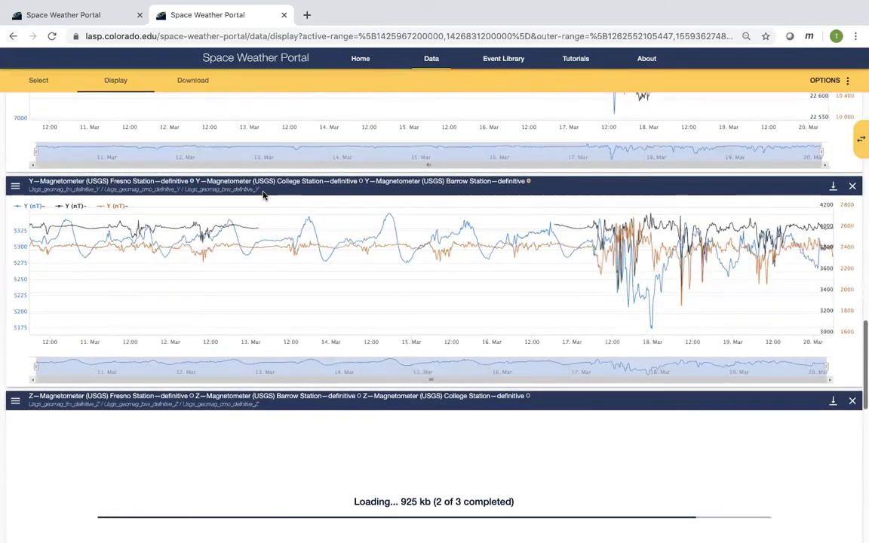
scroll(263, 196, up, 10)
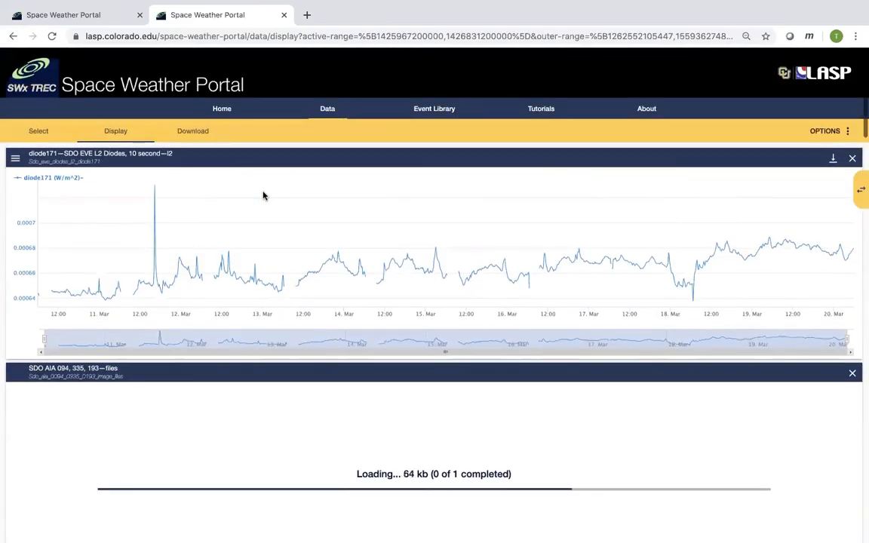
scroll(264, 196, down, 8)
scroll(264, 196, down, 10)
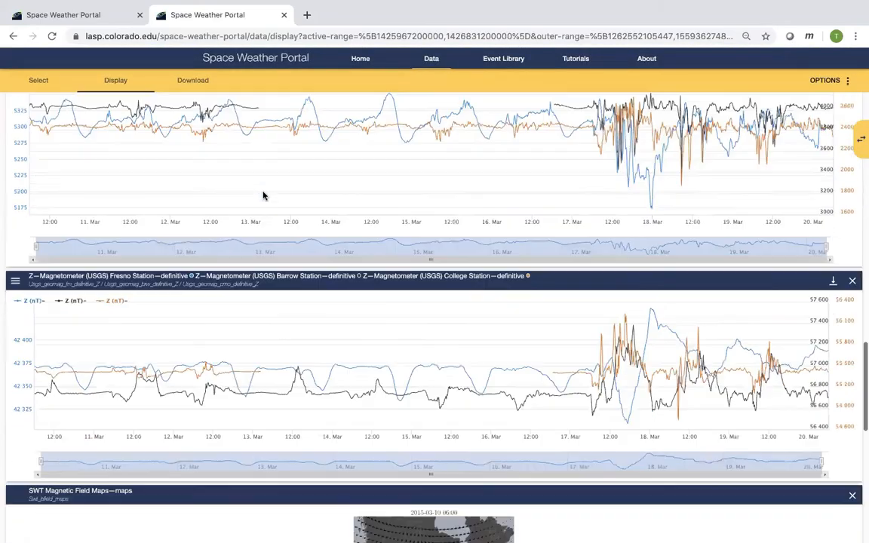
scroll(264, 196, down, 8)
scroll(264, 196, up, 5)
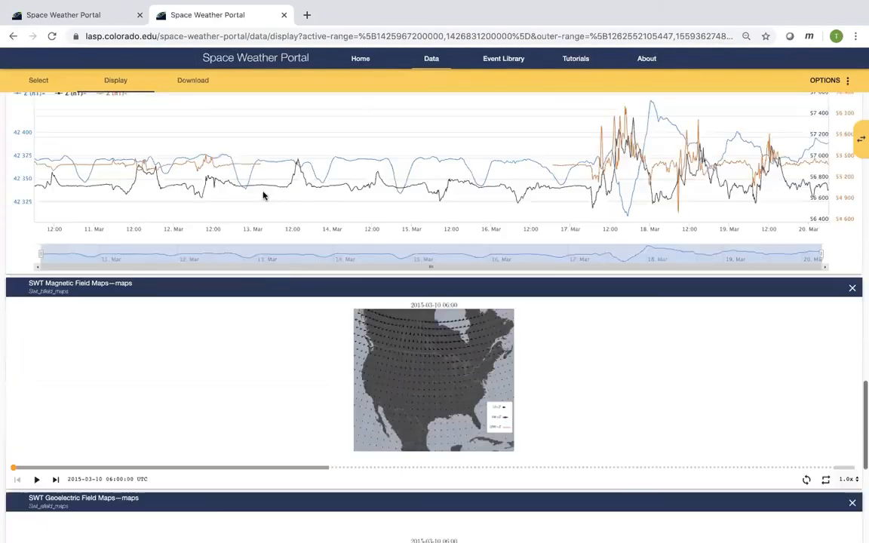
scroll(264, 196, up, 8)
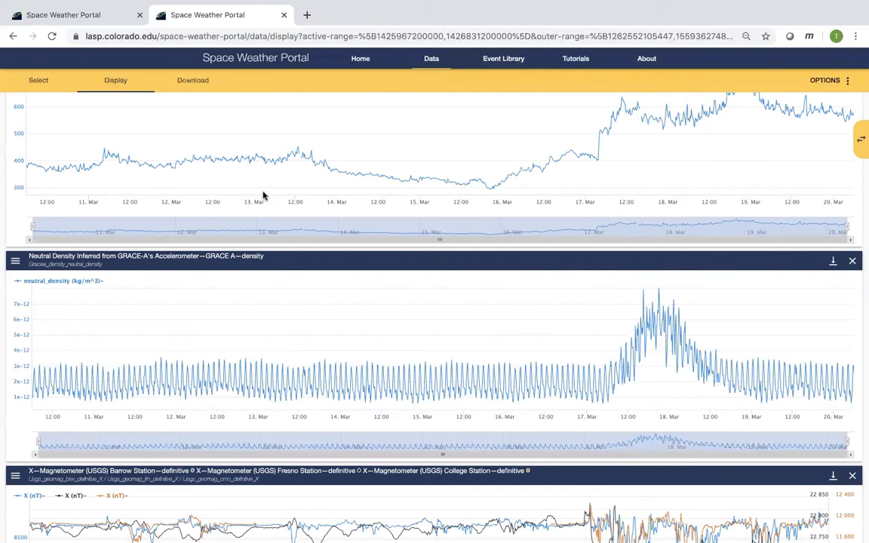
Leave the event for the portal's home page and open the changelog from the About page
click(41, 83)
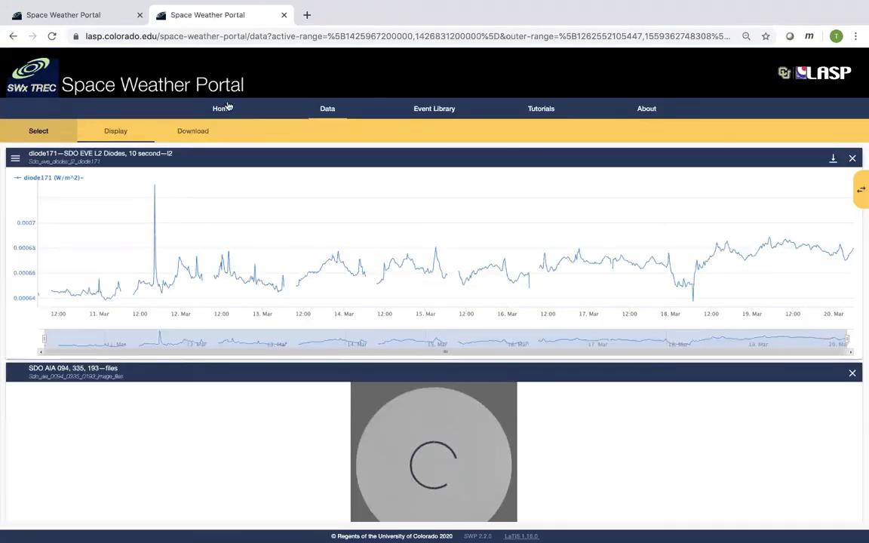
click(221, 108)
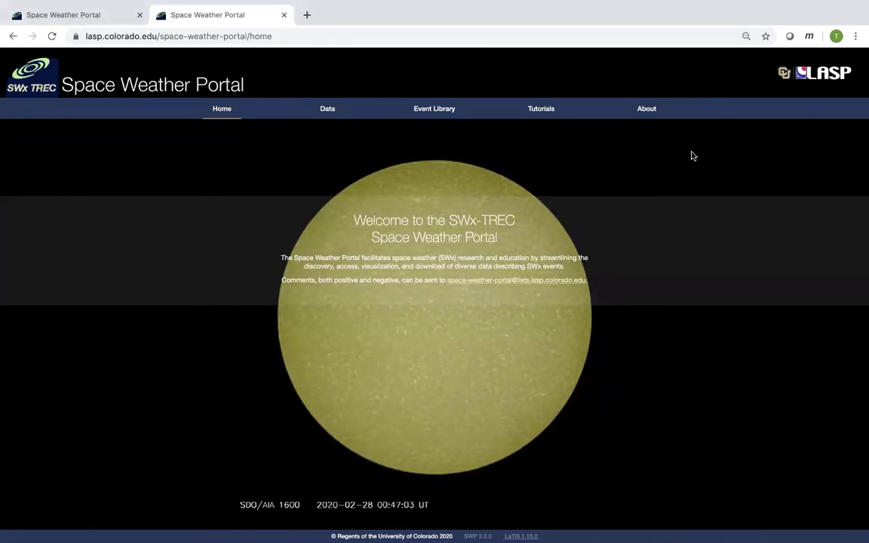
click(645, 110)
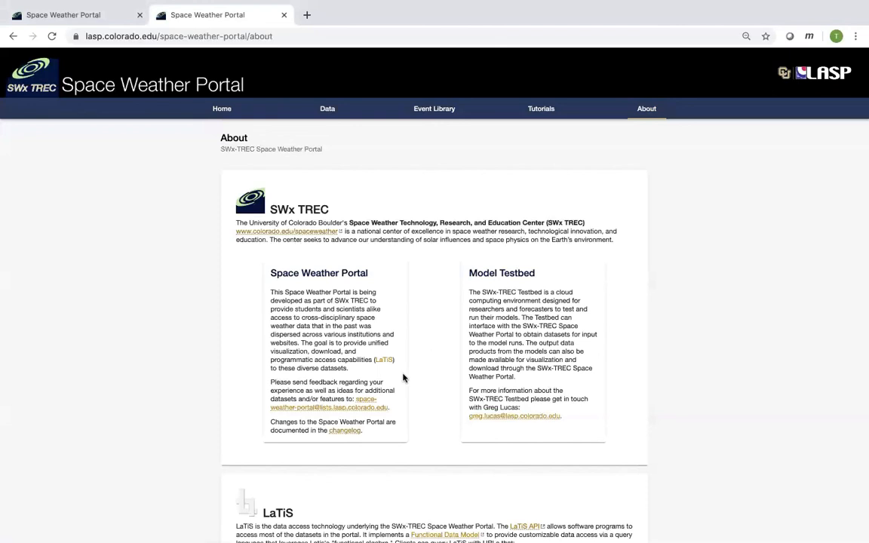
click(350, 434)
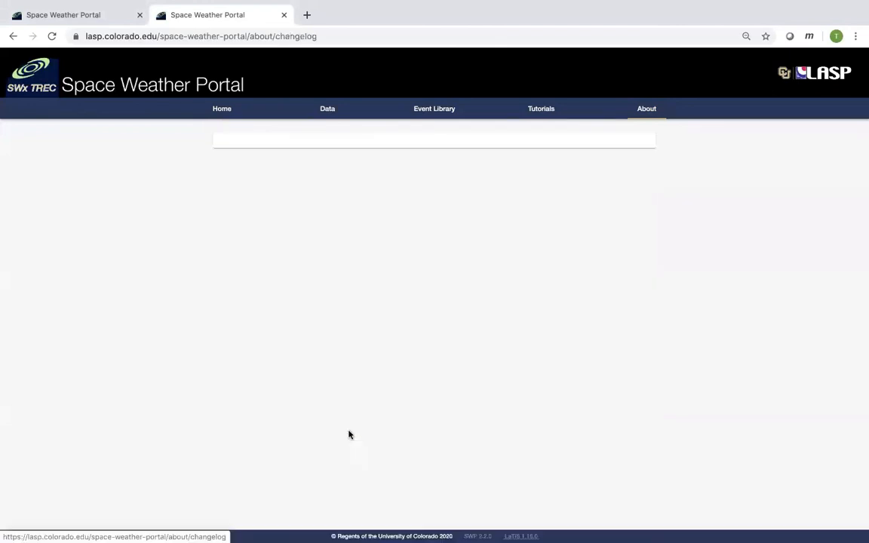